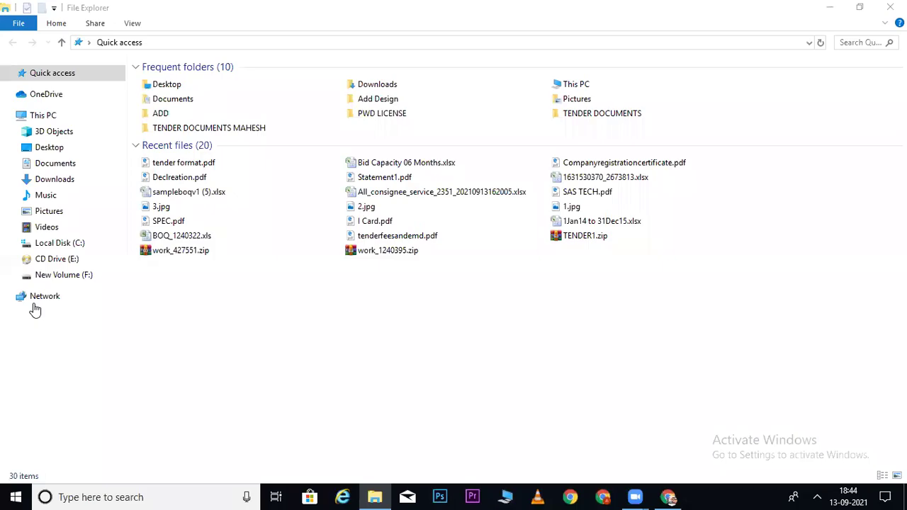
Go to the New Volume (F:) drive and open the E TENDER folder
{"action": "left_click", "coordinate": [70, 275]}
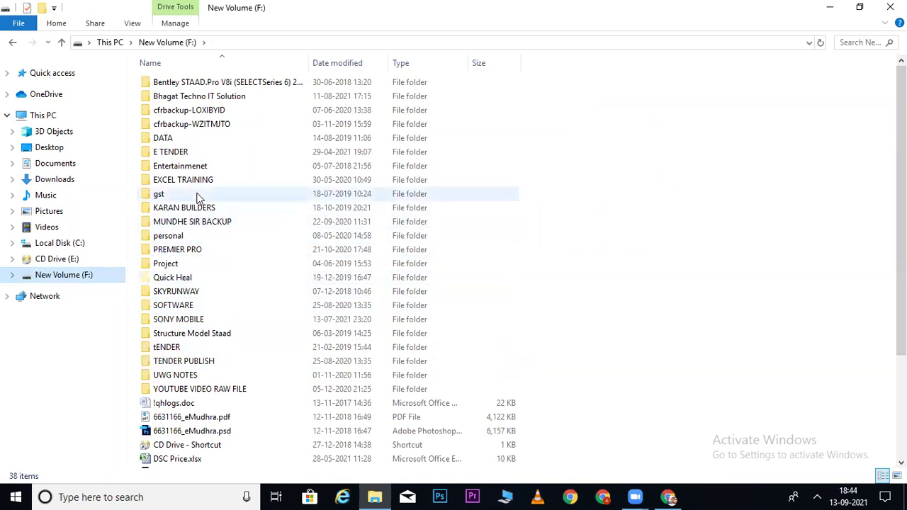
{"action": "left_click", "coordinate": [182, 152]}
{"action": "double_click", "coordinate": [182, 152]}
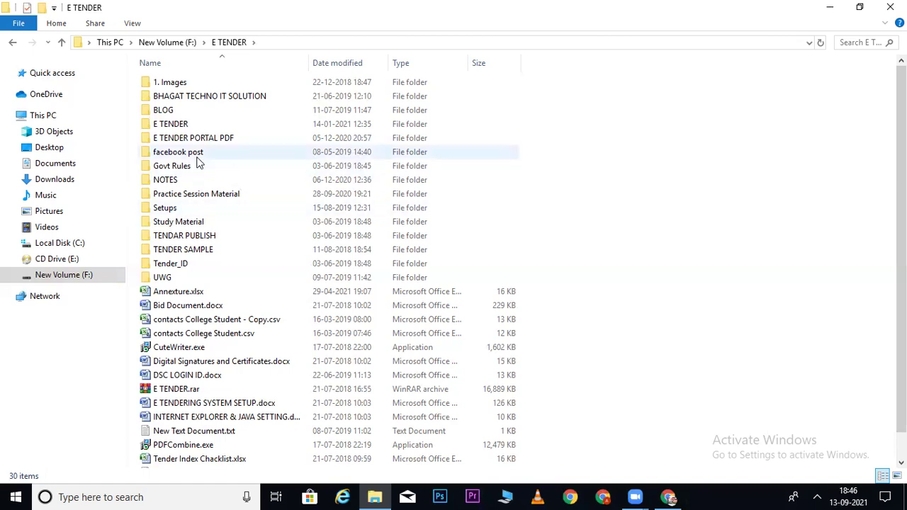
Drill down through NOTES, 2DAYS WORKSHOP and SOFTWARE into PDFPROFESSIONAL ALL USER
{"action": "double_click", "coordinate": [177, 178]}
{"action": "double_click", "coordinate": [190, 84]}
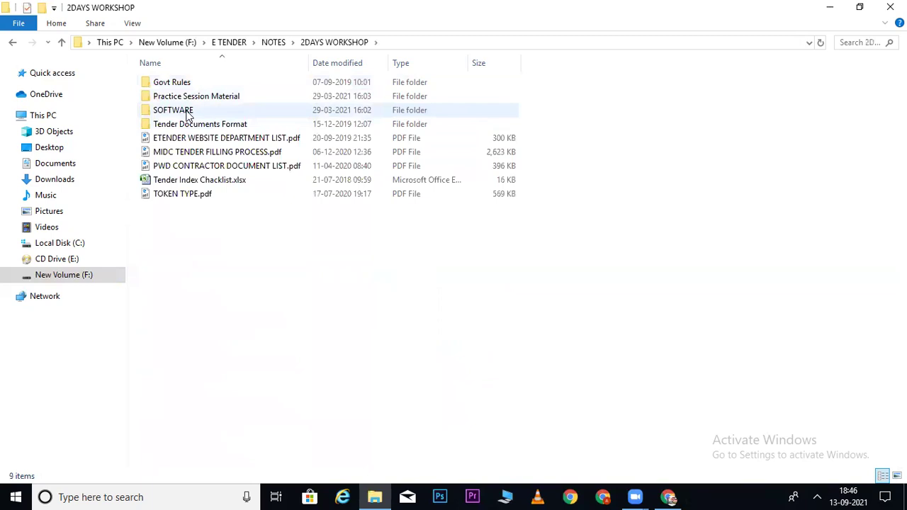
{"action": "double_click", "coordinate": [188, 111]}
{"action": "double_click", "coordinate": [227, 97]}
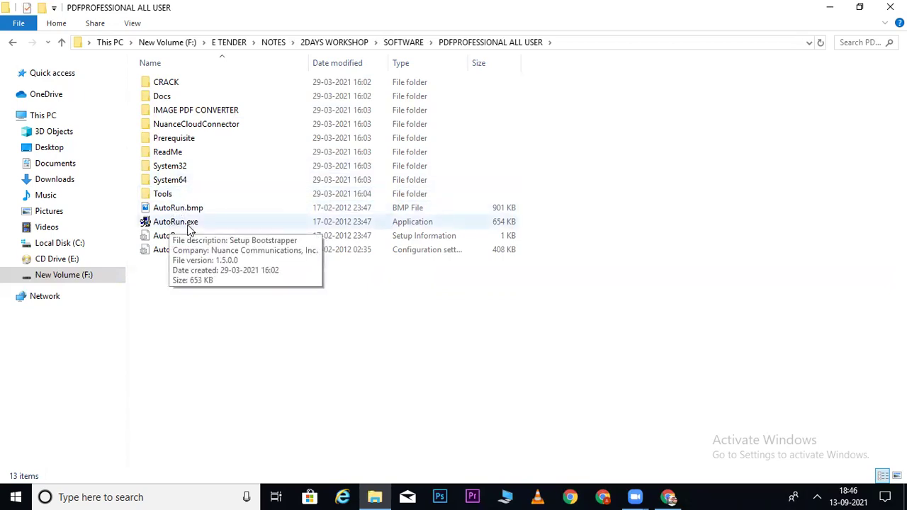
{"action": "left_click", "coordinate": [173, 82]}
{"action": "double_click", "coordinate": [173, 82]}
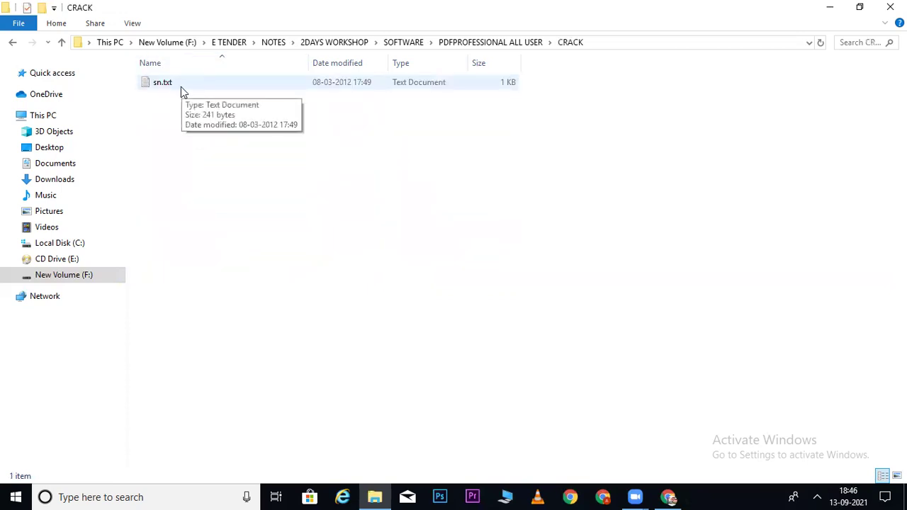
{"action": "left_click", "coordinate": [459, 44]}
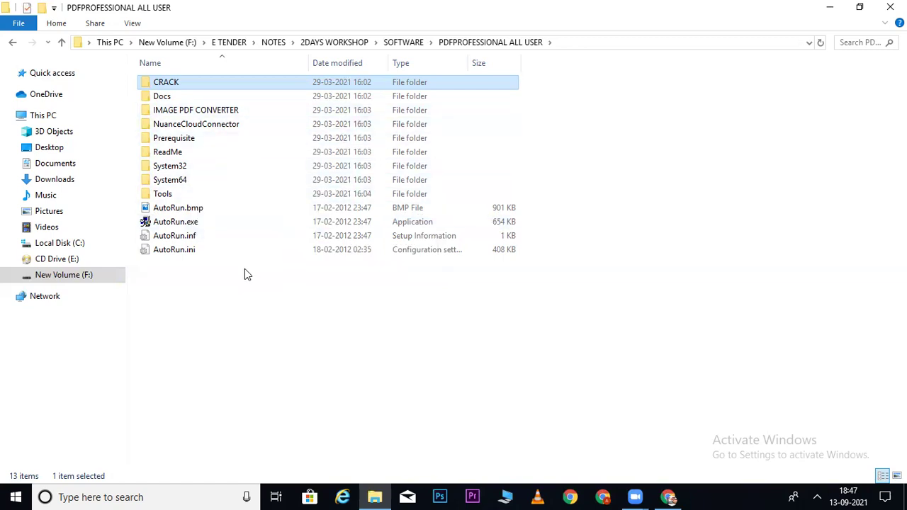
{"action": "double_click", "coordinate": [182, 197]}
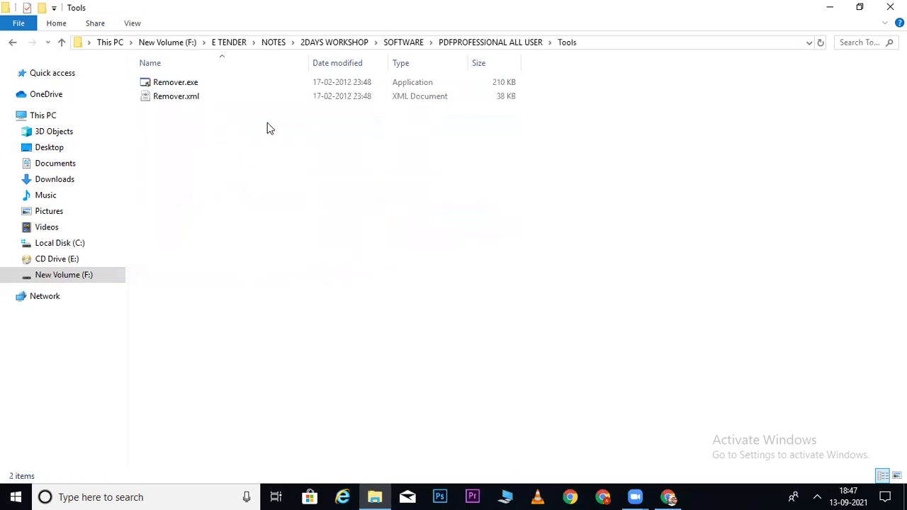
{"action": "left_click", "coordinate": [460, 47]}
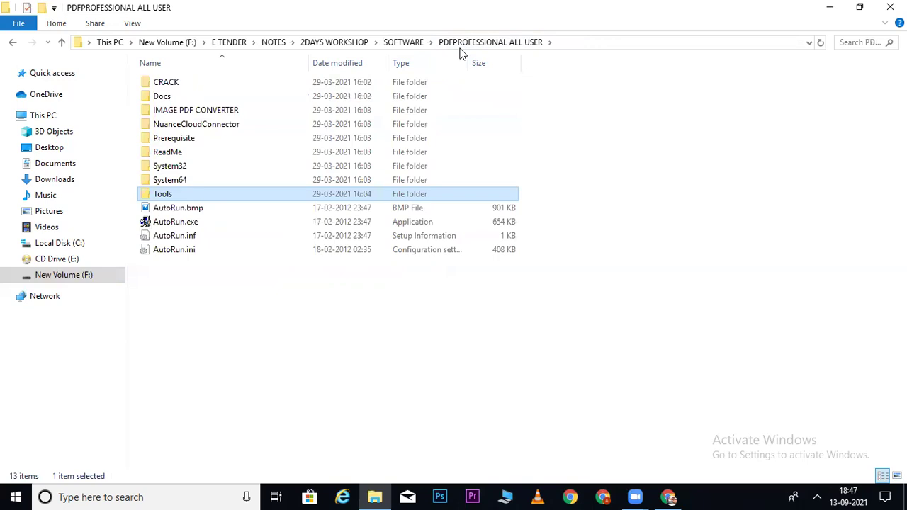
Select AutoRun.exe, then close the File Explorer window
{"action": "left_click", "coordinate": [177, 221]}
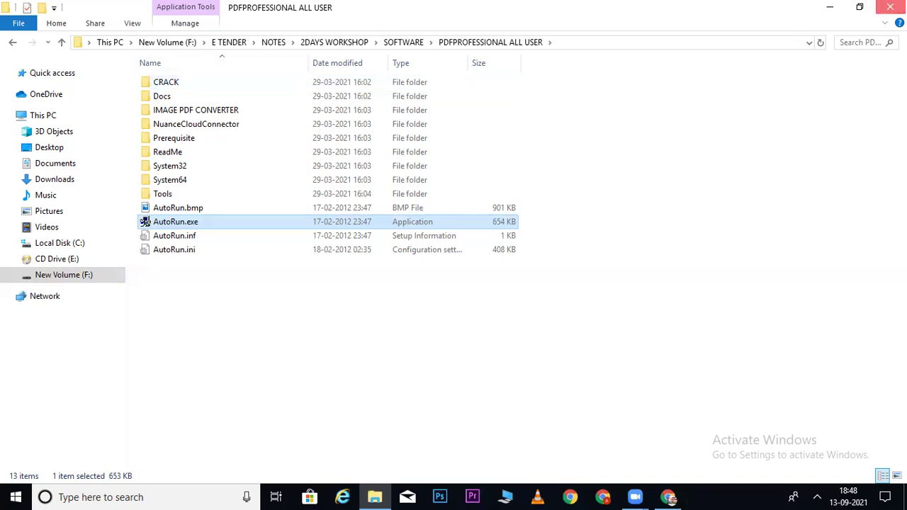
{"action": "left_click", "coordinate": [890, 7]}
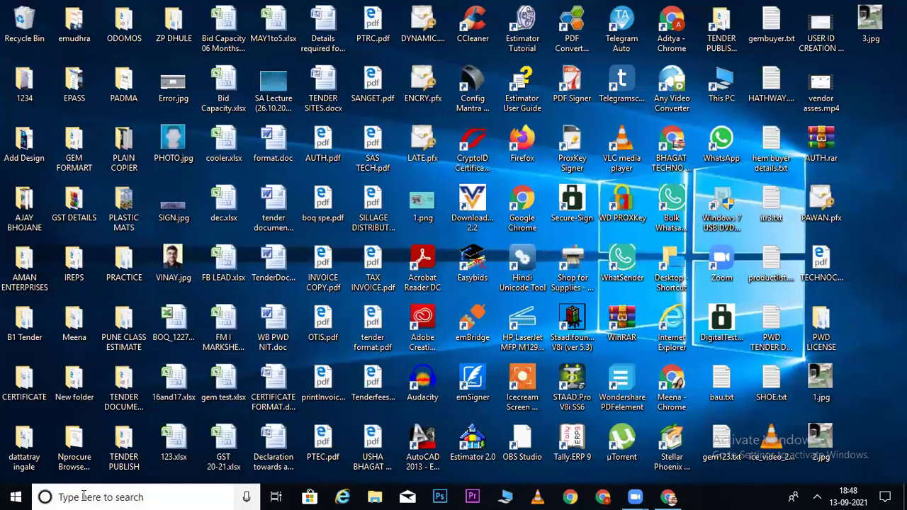
Search the Start menu for 'pdf' and launch PDF Converter Enterprise
{"action": "left_click", "coordinate": [83, 496]}
{"action": "type", "text": "pdf"}
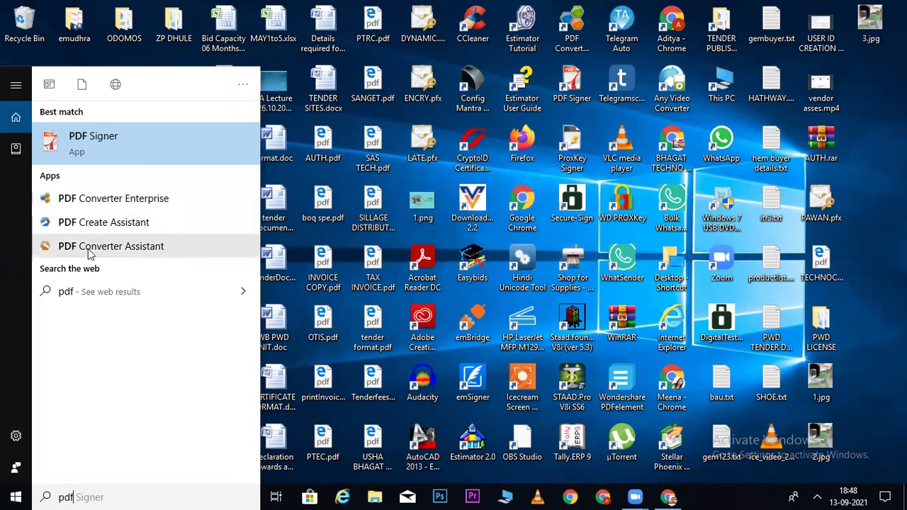
{"action": "left_click", "coordinate": [92, 202]}
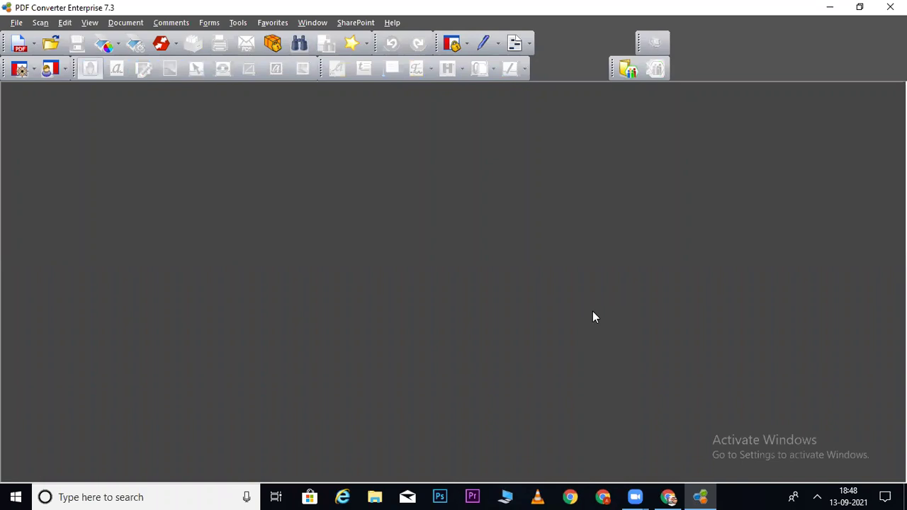
Start File > Open and browse This PC to the New Volume (F:) drive
{"action": "left_click", "coordinate": [17, 22]}
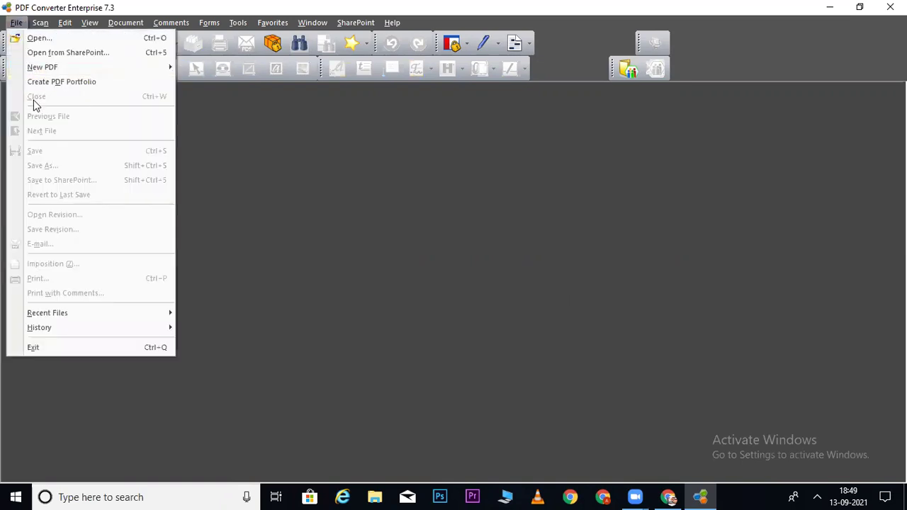
{"action": "left_click", "coordinate": [41, 39]}
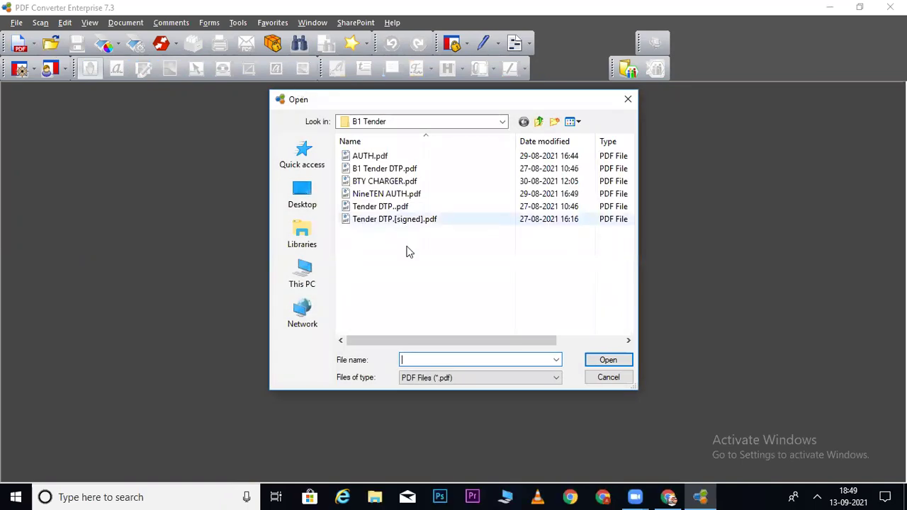
{"action": "left_click", "coordinate": [304, 207]}
{"action": "left_click", "coordinate": [302, 267]}
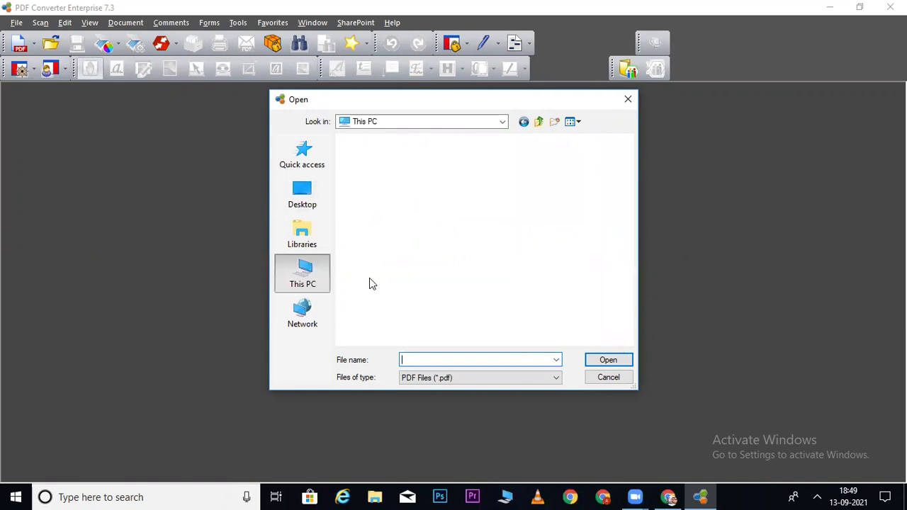
{"action": "left_click", "coordinate": [388, 284]}
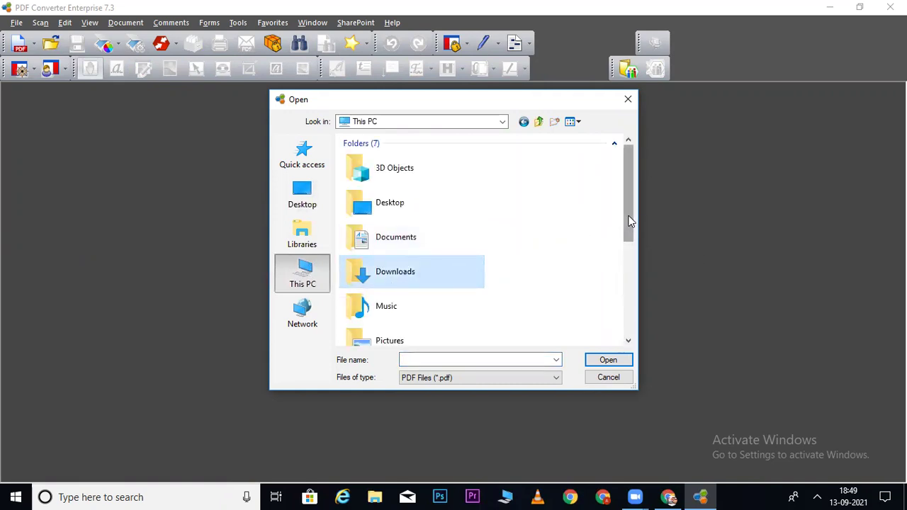
{"action": "key", "text": "Down"}
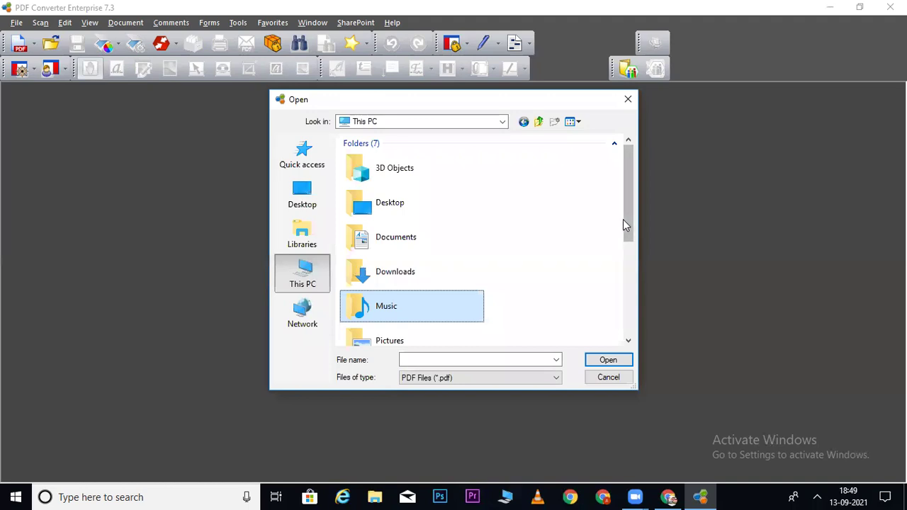
{"action": "left_click_drag", "start_coordinate": [622, 219], "coordinate": [628, 330]}
{"action": "double_click", "coordinate": [454, 331]}
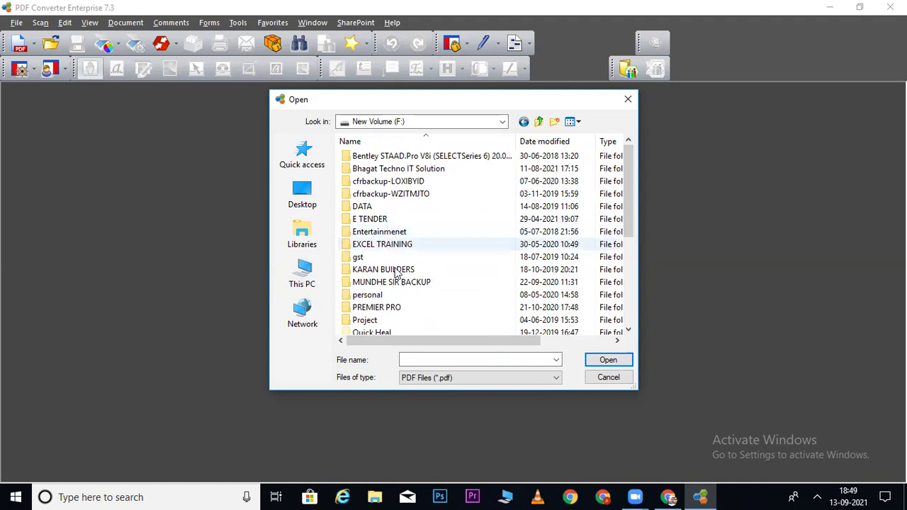
Go through KARAN BUILDERS > TENDER DOCUMENTS > PMC TENDER Oct19 and open TENDERFEESANDEMD.pdf
{"action": "double_click", "coordinate": [395, 271]}
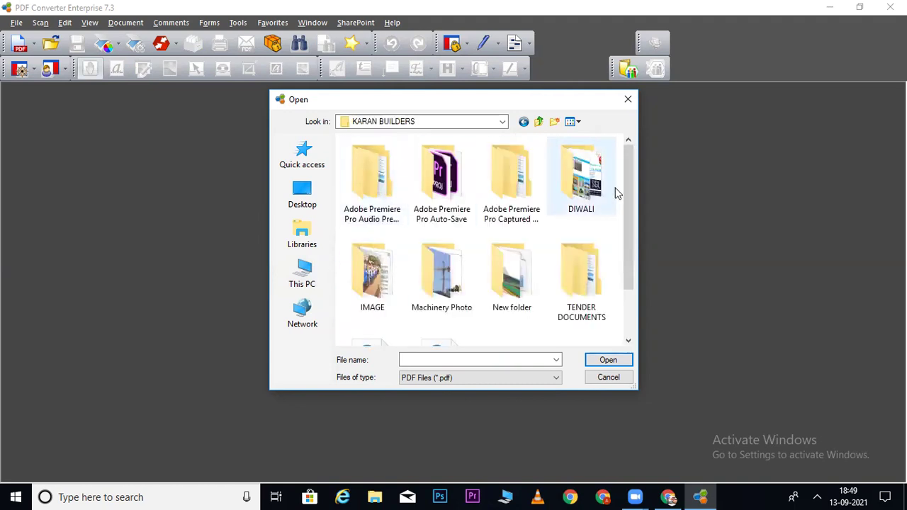
{"action": "left_click", "coordinate": [590, 273]}
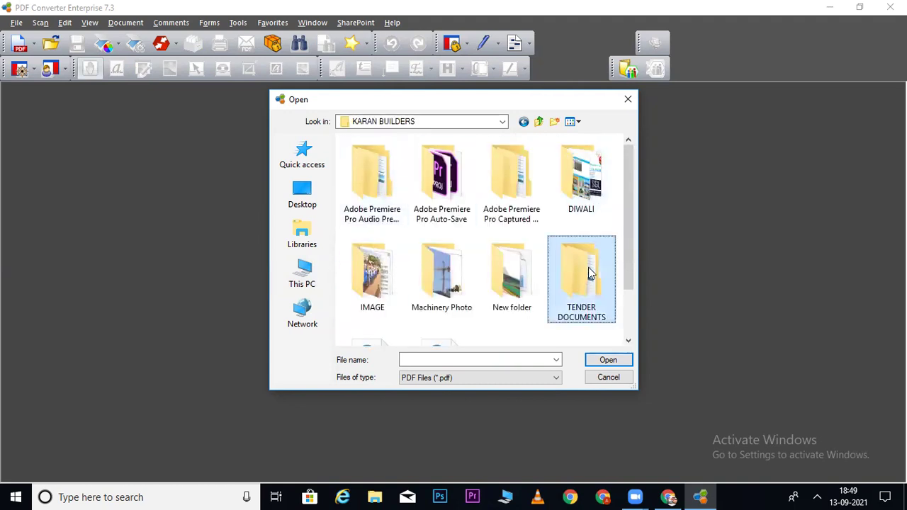
{"action": "double_click", "coordinate": [590, 273]}
{"action": "double_click", "coordinate": [379, 155]}
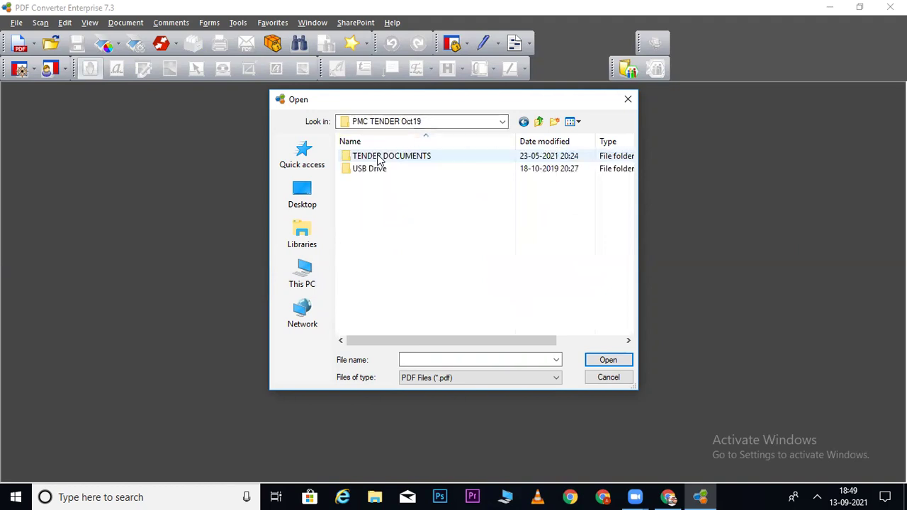
{"action": "double_click", "coordinate": [379, 157]}
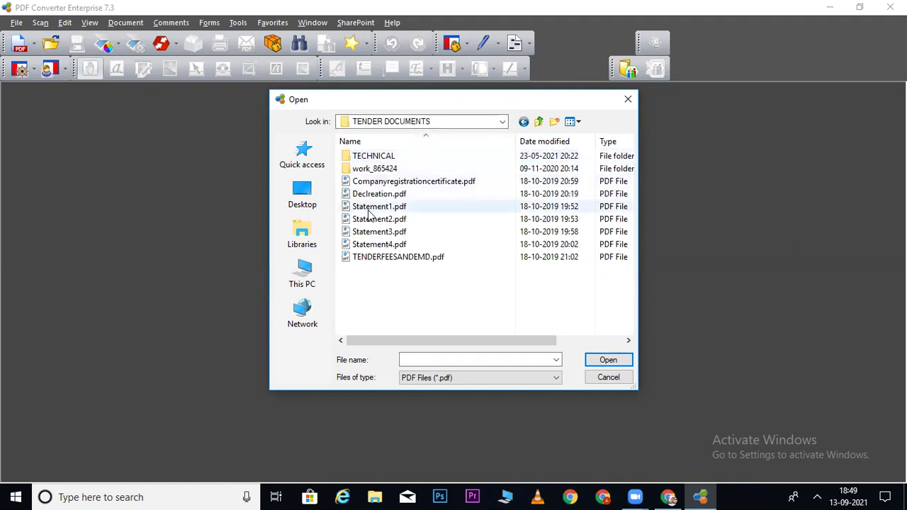
{"action": "left_click", "coordinate": [389, 244]}
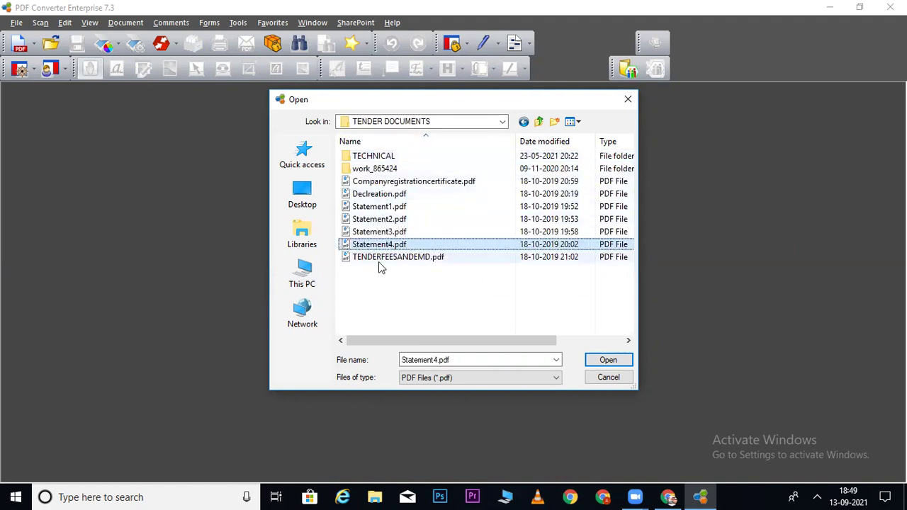
{"action": "left_click", "coordinate": [381, 258]}
{"action": "double_click", "coordinate": [379, 259]}
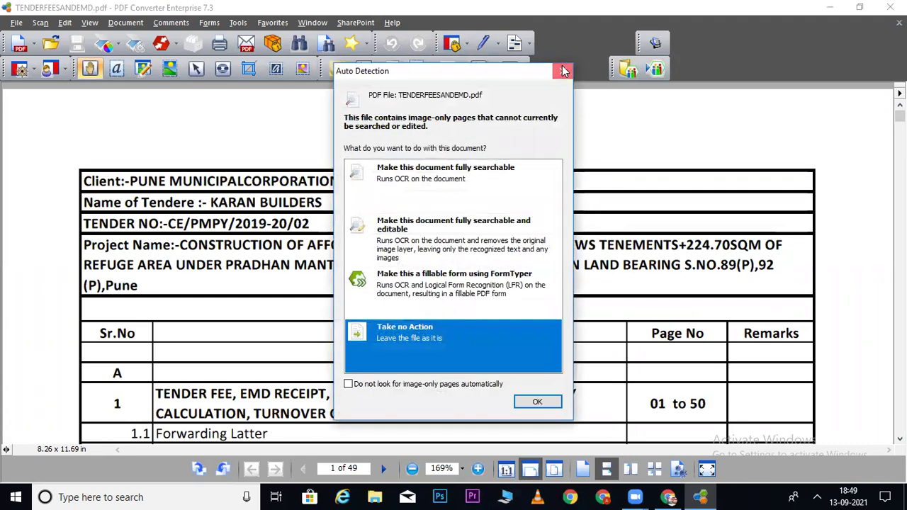
Dismiss the image-only pages prompt and start Document > Pages > Insert to choose a file
{"action": "left_click", "coordinate": [563, 71]}
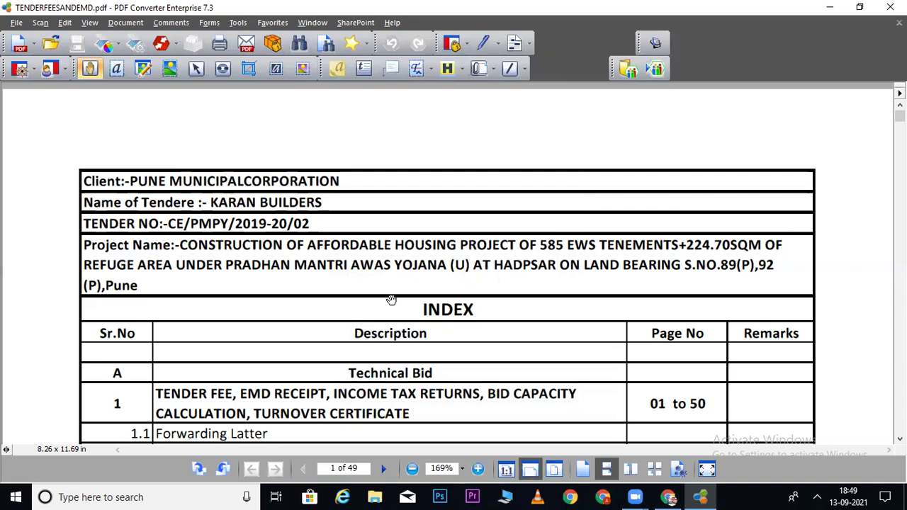
{"action": "left_click", "coordinate": [119, 23]}
{"action": "mouse_move", "coordinate": [143, 40]}
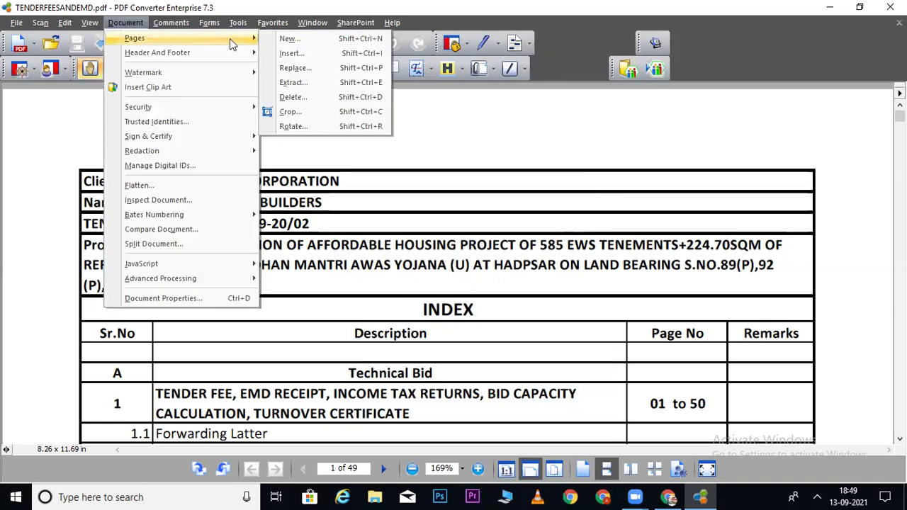
{"action": "left_click", "coordinate": [49, 162]}
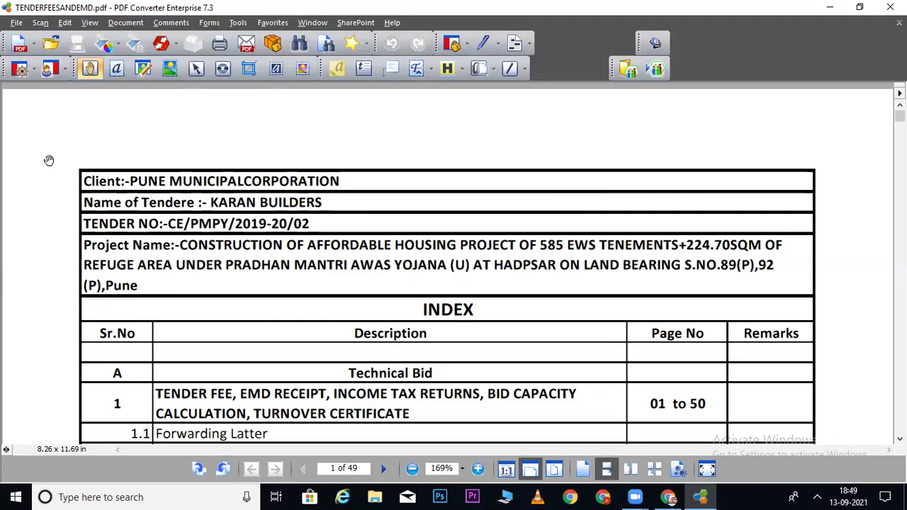
{"action": "left_click", "coordinate": [133, 26]}
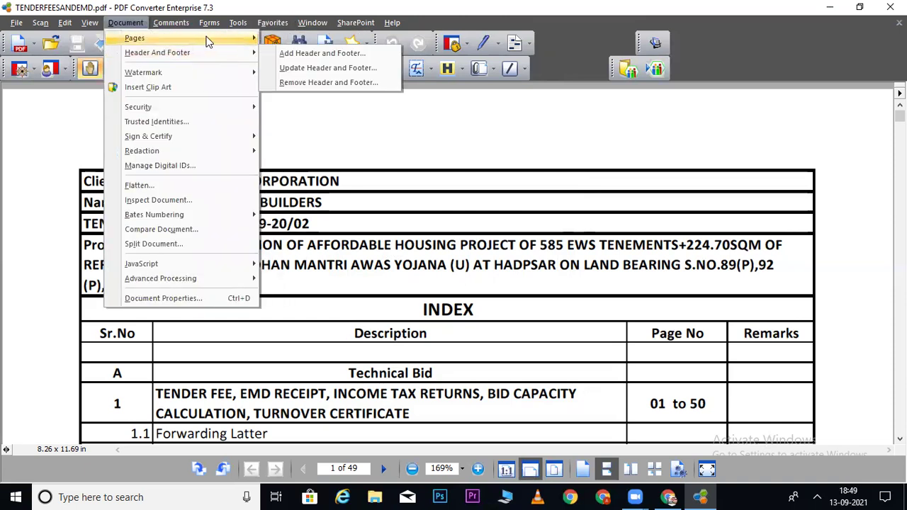
{"action": "left_click", "coordinate": [296, 56]}
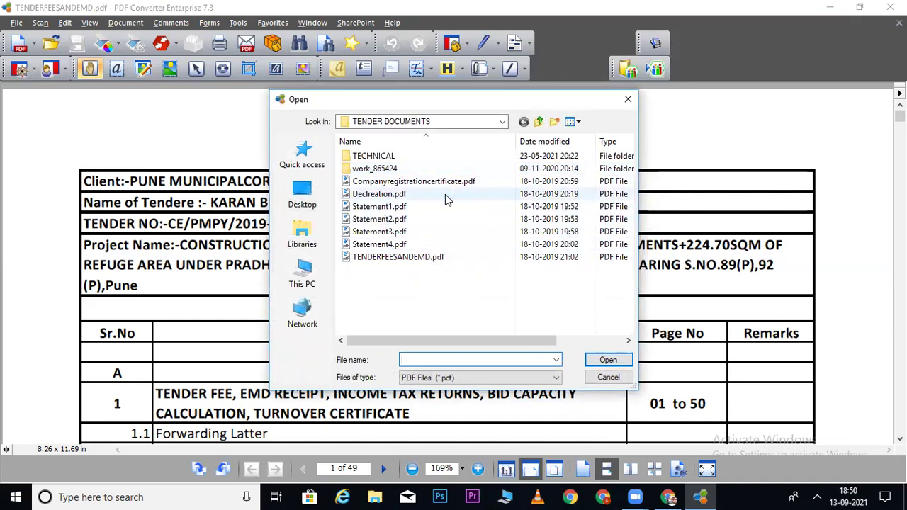
Select Statement1.pdf through Statement4.pdf and open them as pages to insert
{"action": "left_click", "coordinate": [397, 182]}
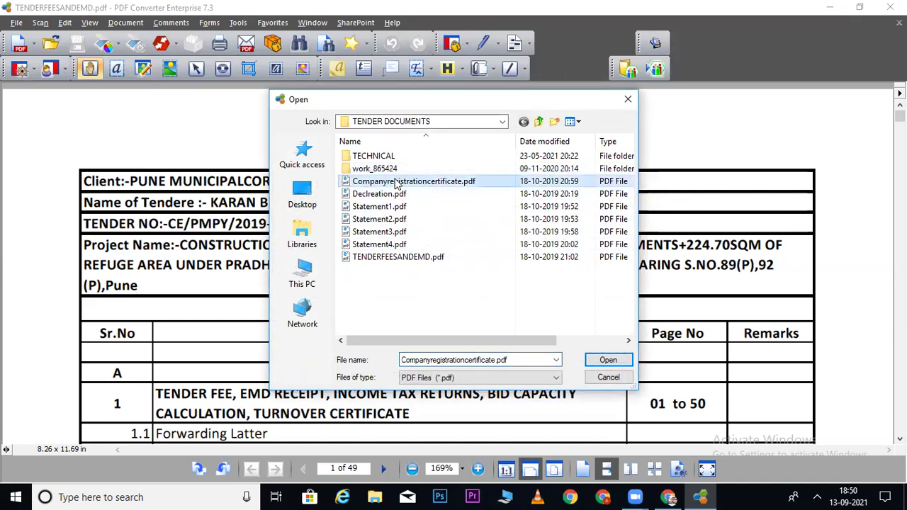
{"action": "key", "text": "shift+Down"}
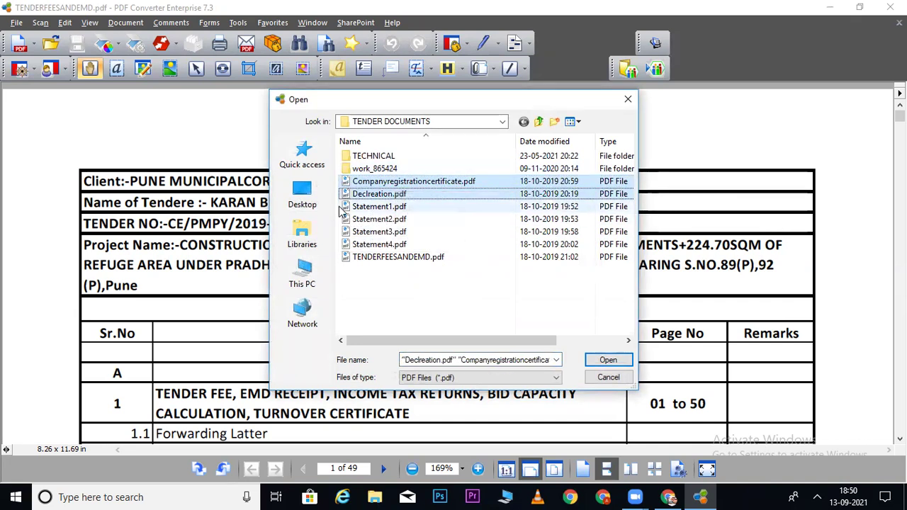
{"action": "left_click", "coordinate": [339, 206]}
{"action": "left_click", "coordinate": [386, 206]}
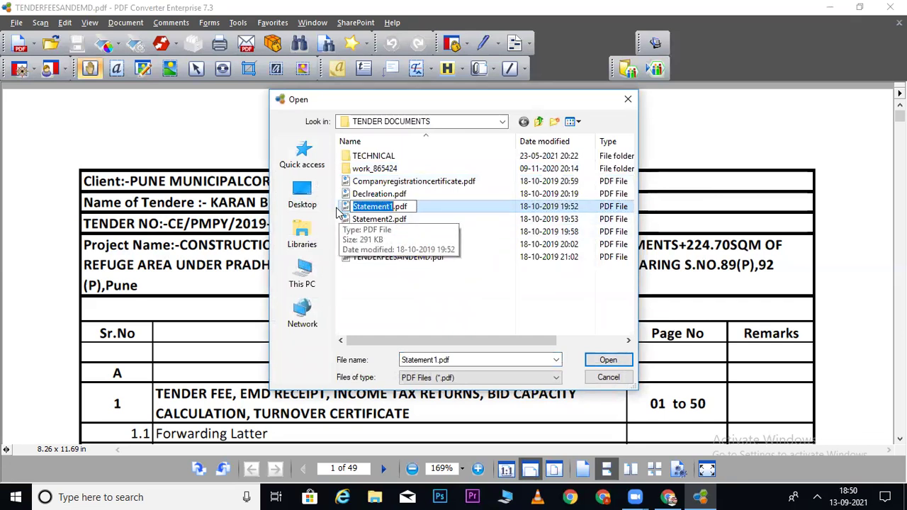
{"action": "mouse_move", "coordinate": [340, 208]}
{"action": "left_mouse_down"}
{"action": "mouse_move", "coordinate": [365, 213]}
{"action": "mouse_move", "coordinate": [356, 212]}
{"action": "mouse_move", "coordinate": [395, 244]}
{"action": "left_mouse_up"}
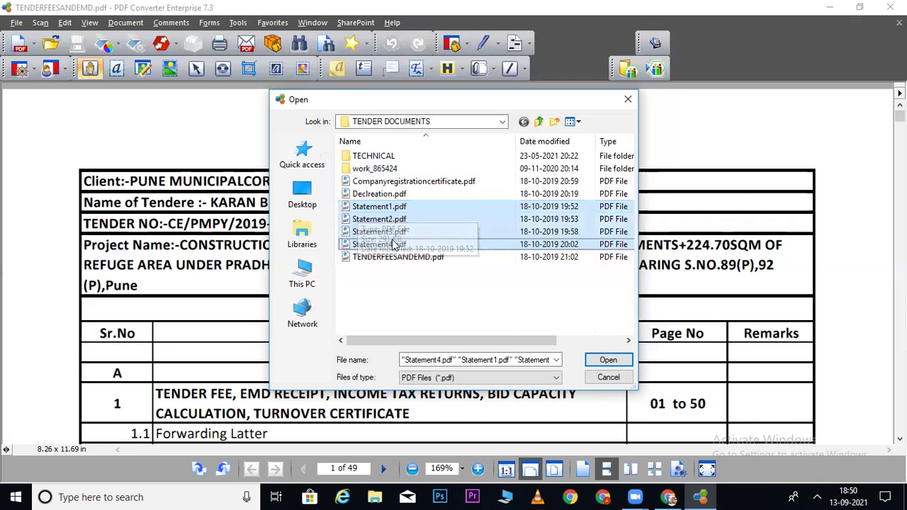
{"action": "left_click", "coordinate": [608, 360]}
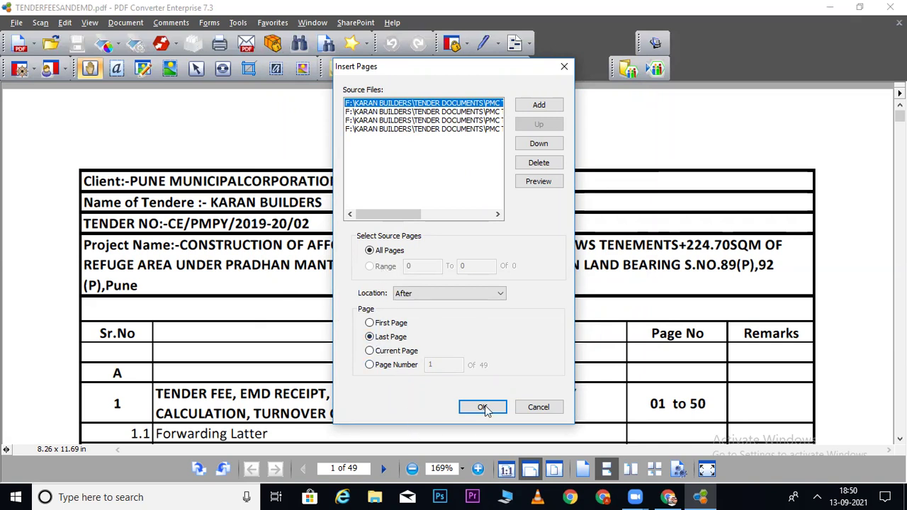
Insert the statement pages after the last page, making 117 pages, and scroll to page 2
{"action": "left_click", "coordinate": [443, 292]}
{"action": "left_click", "coordinate": [482, 409]}
{"action": "left_click", "coordinate": [483, 409]}
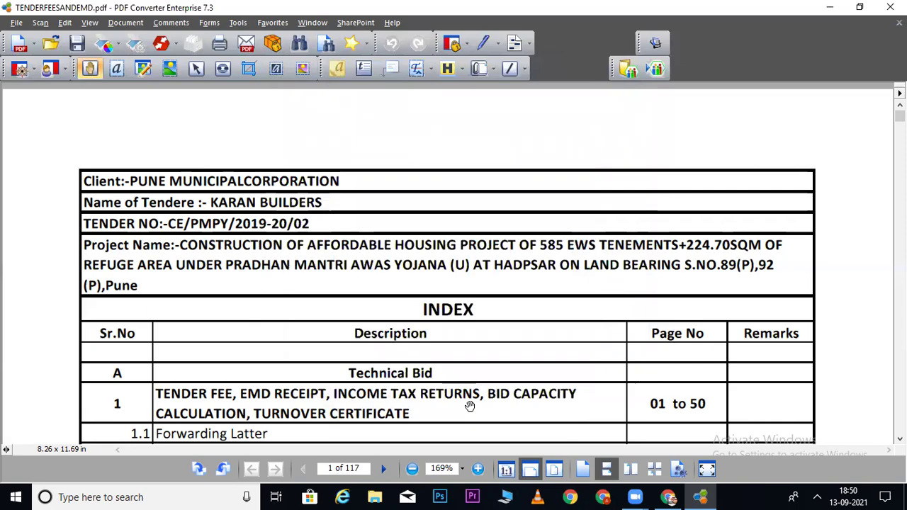
{"action": "scroll", "coordinate": [596, 255], "scroll_direction": "down", "scroll_amount": 5}
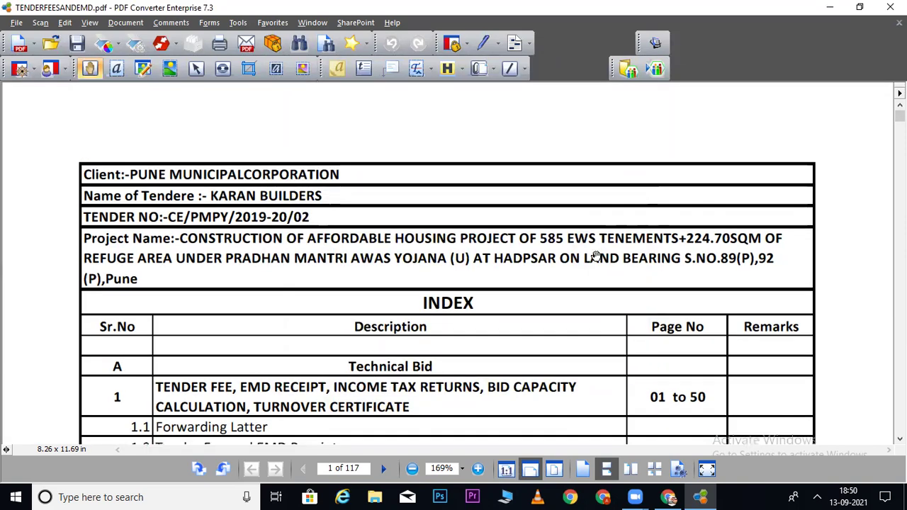
{"action": "scroll", "coordinate": [596, 256], "scroll_direction": "down", "scroll_amount": 3}
{"action": "scroll", "coordinate": [596, 255], "scroll_direction": "down", "scroll_amount": 1}
{"action": "scroll", "coordinate": [596, 256], "scroll_direction": "down", "scroll_amount": 2}
{"action": "scroll", "coordinate": [596, 255], "scroll_direction": "down", "scroll_amount": 2}
{"action": "scroll", "coordinate": [596, 256], "scroll_direction": "down", "scroll_amount": 2}
{"action": "scroll", "coordinate": [596, 255], "scroll_direction": "down", "scroll_amount": 1}
{"action": "scroll", "coordinate": [596, 256], "scroll_direction": "down", "scroll_amount": 2}
{"action": "scroll", "coordinate": [596, 256], "scroll_direction": "down", "scroll_amount": 2}
{"action": "scroll", "coordinate": [596, 256], "scroll_direction": "down", "scroll_amount": 2}
{"action": "scroll", "coordinate": [595, 256], "scroll_direction": "down", "scroll_amount": 2}
{"action": "scroll", "coordinate": [596, 255], "scroll_direction": "down", "scroll_amount": 2}
{"action": "scroll", "coordinate": [596, 256], "scroll_direction": "down", "scroll_amount": 2}
{"action": "scroll", "coordinate": [596, 256], "scroll_direction": "down", "scroll_amount": 2}
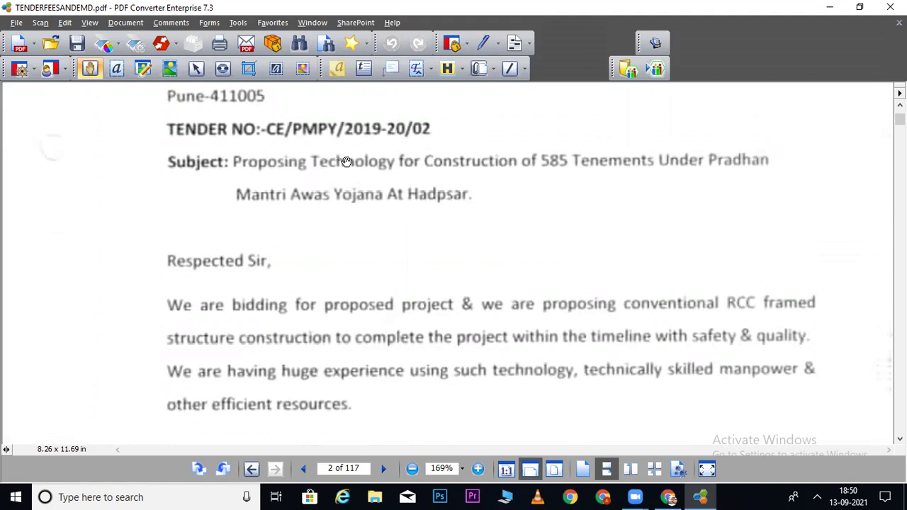
Switch to View > Document Assembly and zoom the thumbnails out to 12.5%
{"action": "left_click", "coordinate": [88, 22]}
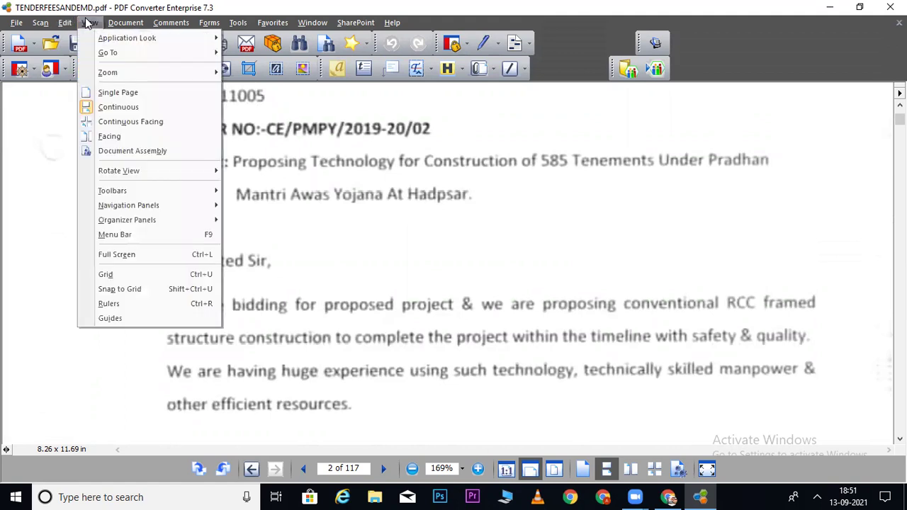
{"action": "left_click", "coordinate": [111, 151]}
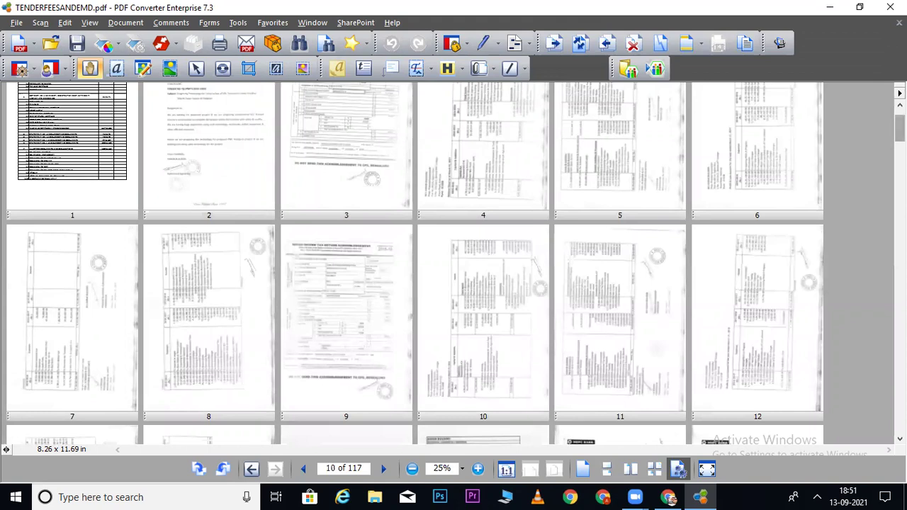
{"action": "scroll", "coordinate": [415, 262], "scroll_direction": "up", "scroll_amount": 2}
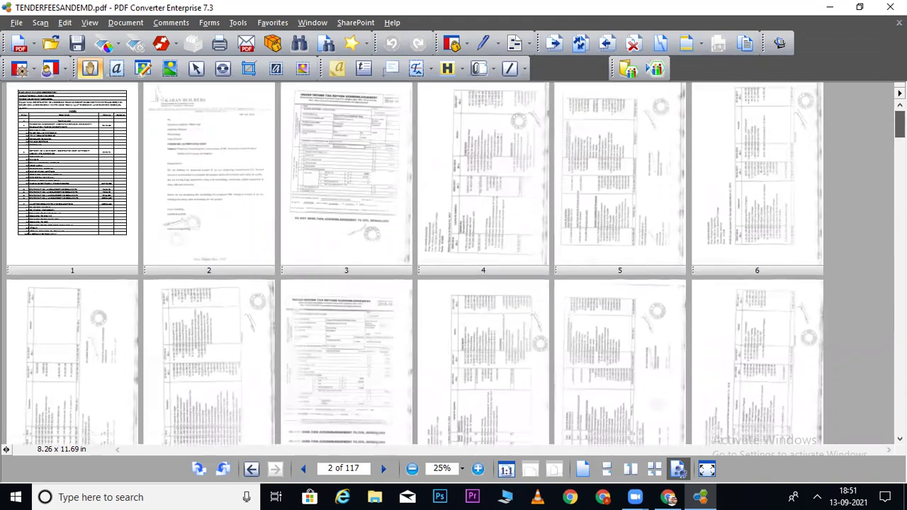
{"action": "scroll", "coordinate": [453, 262], "scroll_direction": "down", "scroll_amount": 3}
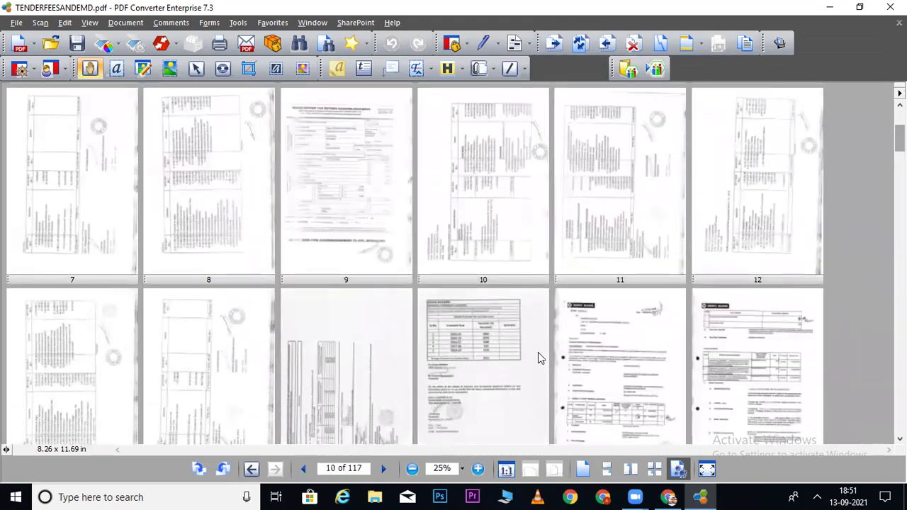
{"action": "left_click", "coordinate": [412, 468]}
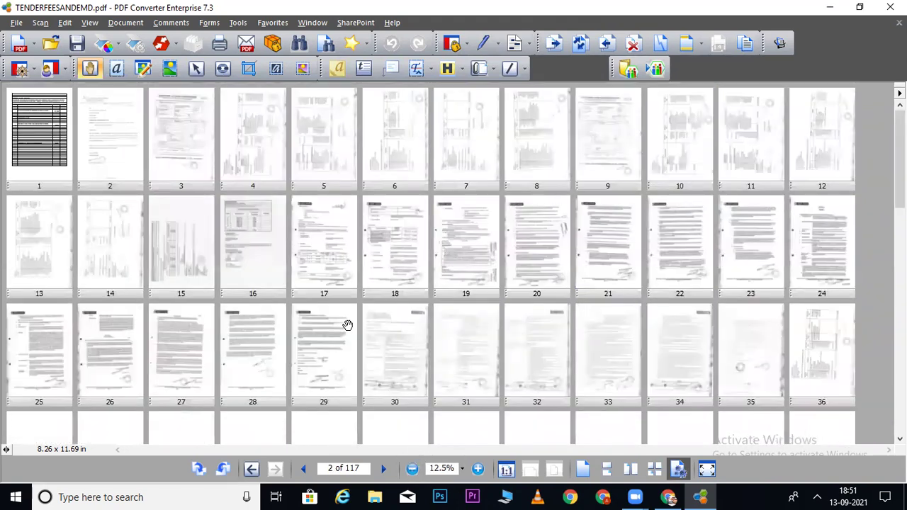
Inspect pages 2, 3, 15, 16 and 35, then clear the page selection
{"action": "left_click", "coordinate": [106, 157]}
{"action": "left_click", "coordinate": [182, 145]}
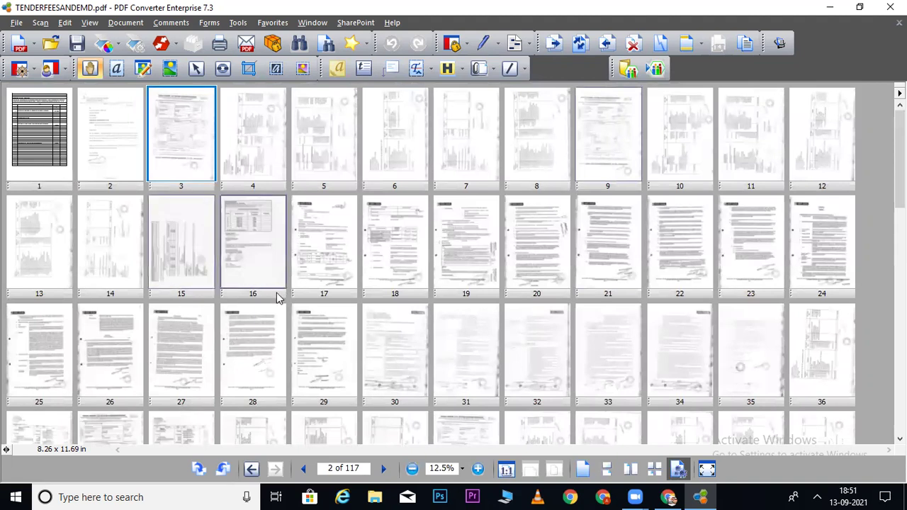
{"action": "left_click", "coordinate": [183, 258]}
{"action": "left_click", "coordinate": [237, 253]}
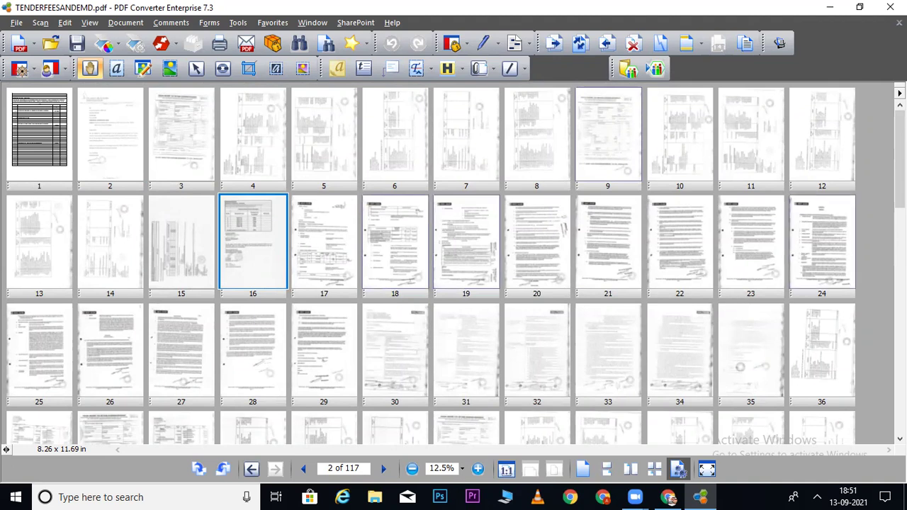
{"action": "scroll", "coordinate": [900, 156], "scroll_direction": "down", "scroll_amount": 1}
{"action": "scroll", "coordinate": [779, 344], "scroll_direction": "down", "scroll_amount": 1}
{"action": "left_click", "coordinate": [750, 349]}
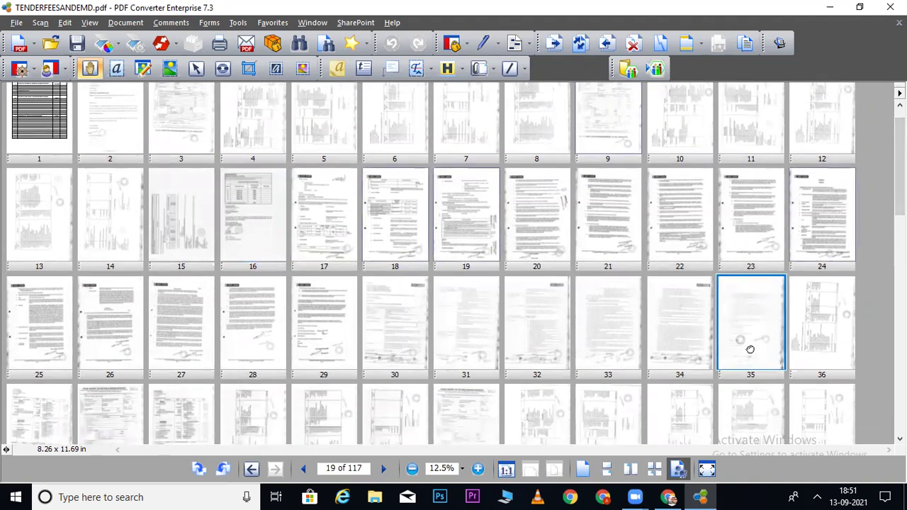
{"action": "left_click", "coordinate": [170, 241]}
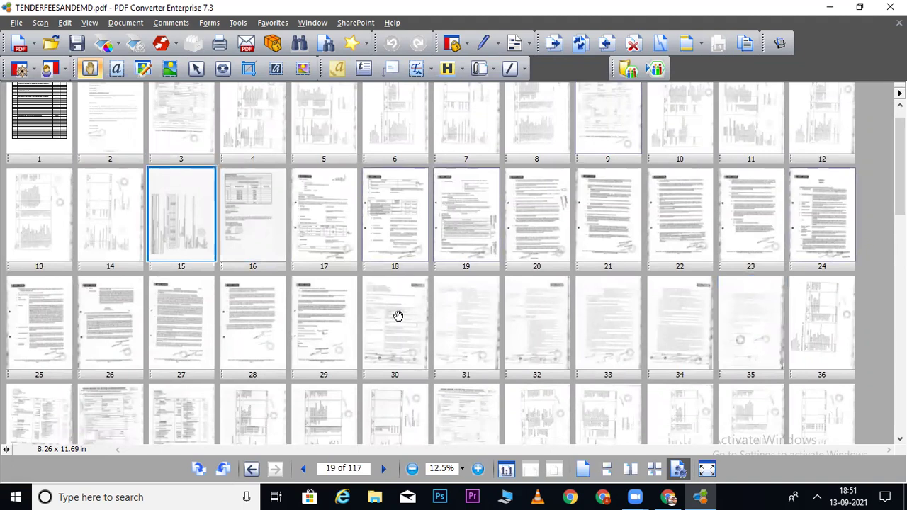
{"action": "left_click", "coordinate": [749, 344]}
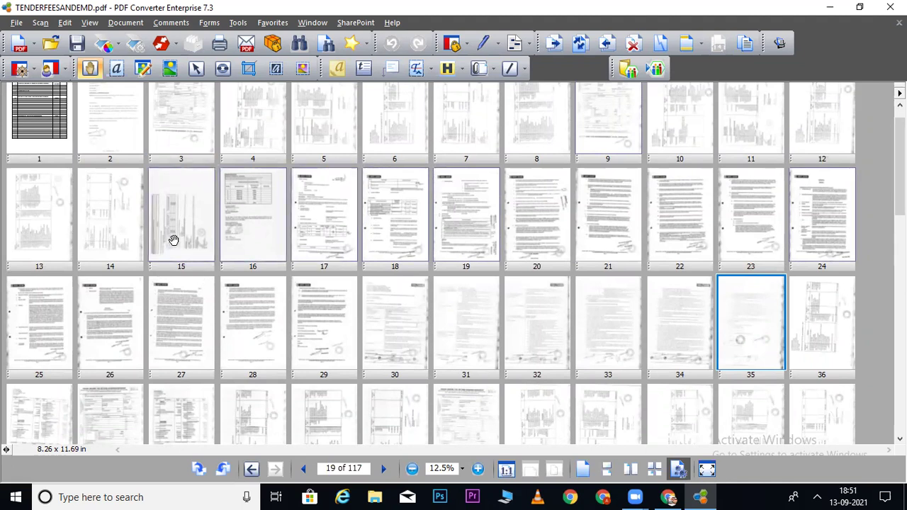
{"action": "left_click", "coordinate": [181, 206]}
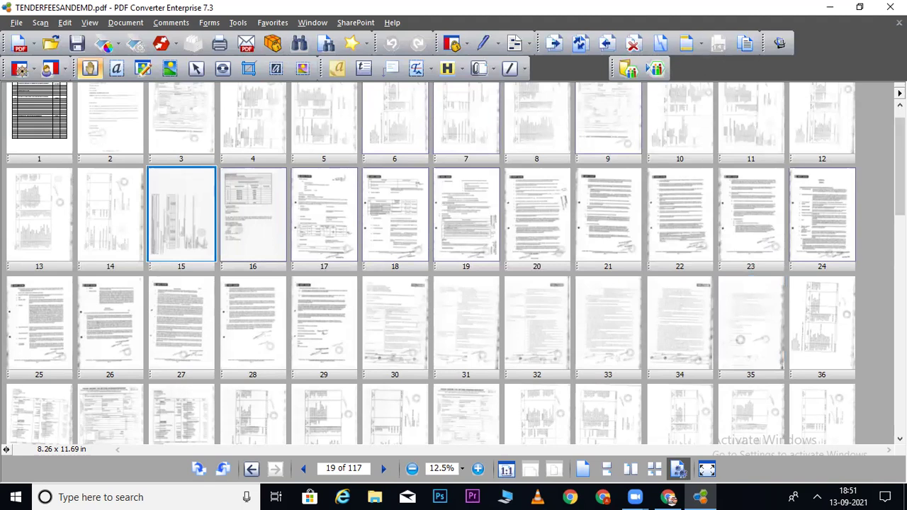
{"action": "left_click", "coordinate": [867, 212]}
{"action": "left_click", "coordinate": [174, 238]}
{"action": "left_click", "coordinate": [274, 219], "text": "ctrl"}
{"action": "left_click", "coordinate": [331, 224], "text": "ctrl"}
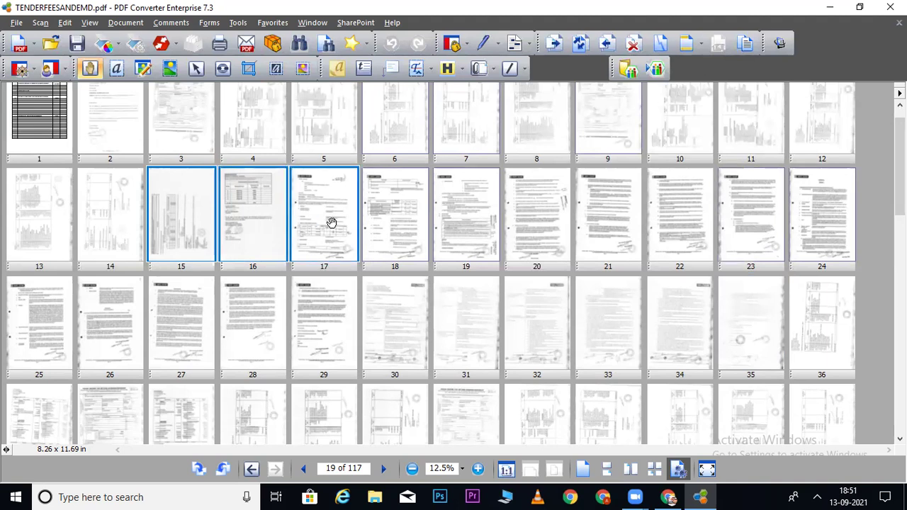
{"action": "left_click", "coordinate": [386, 225], "text": "ctrl"}
{"action": "left_click", "coordinate": [452, 234], "text": "ctrl"}
{"action": "left_click", "coordinate": [538, 240], "text": "ctrl"}
{"action": "left_click", "coordinate": [586, 240], "text": "ctrl"}
{"action": "left_click", "coordinate": [700, 224], "text": "ctrl"}
{"action": "left_click", "coordinate": [736, 231], "text": "ctrl"}
{"action": "left_click", "coordinate": [824, 232], "text": "ctrl"}
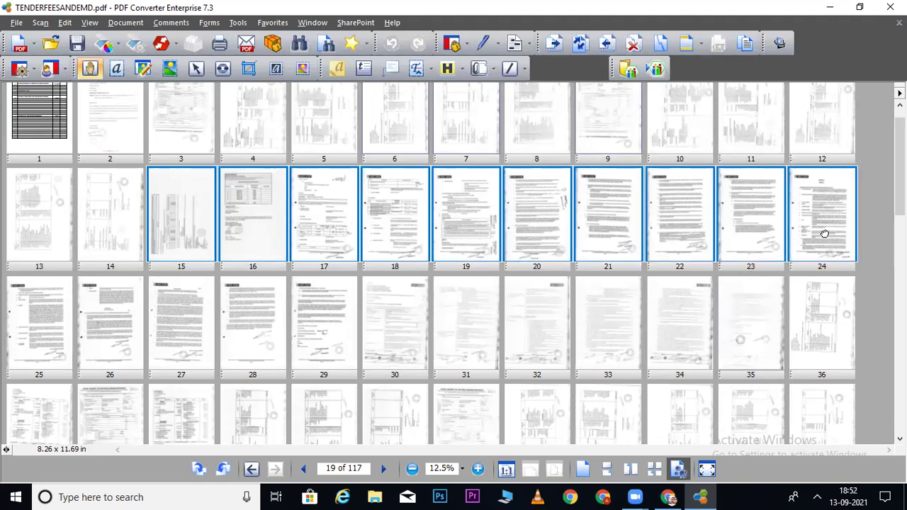
{"action": "left_click", "coordinate": [63, 325], "text": "ctrl"}
{"action": "left_click", "coordinate": [106, 325], "text": "ctrl"}
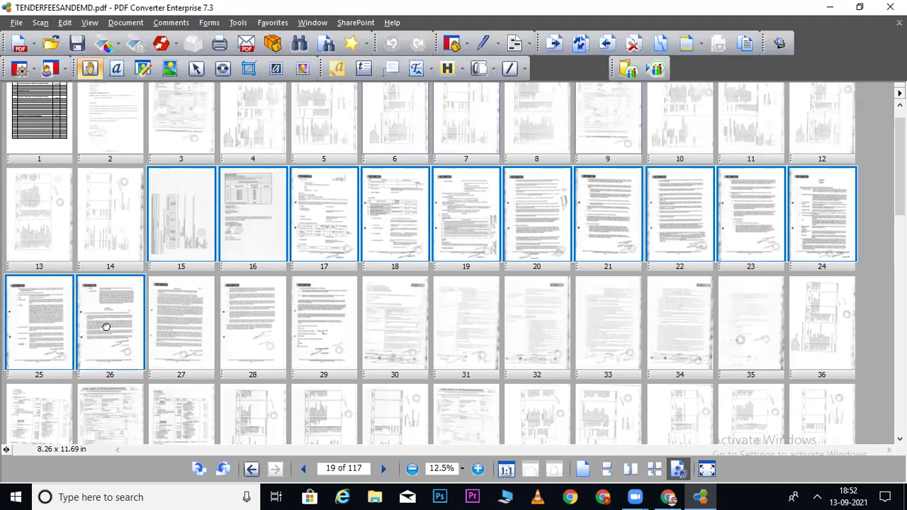
{"action": "left_click", "coordinate": [190, 333], "text": "ctrl"}
{"action": "left_click", "coordinate": [275, 337], "text": "ctrl"}
{"action": "left_click", "coordinate": [310, 340], "text": "ctrl"}
{"action": "left_click", "coordinate": [390, 342], "text": "ctrl"}
{"action": "left_click", "coordinate": [466, 340], "text": "ctrl"}
{"action": "left_click", "coordinate": [541, 341], "text": "ctrl"}
{"action": "left_click", "coordinate": [586, 340], "text": "ctrl"}
{"action": "left_click", "coordinate": [685, 338], "text": "ctrl"}
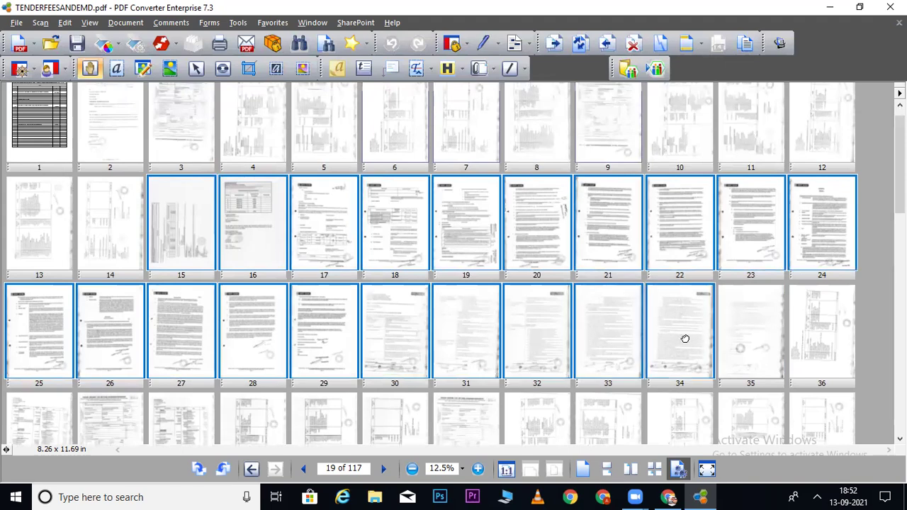
{"action": "left_click", "coordinate": [745, 335], "text": "ctrl"}
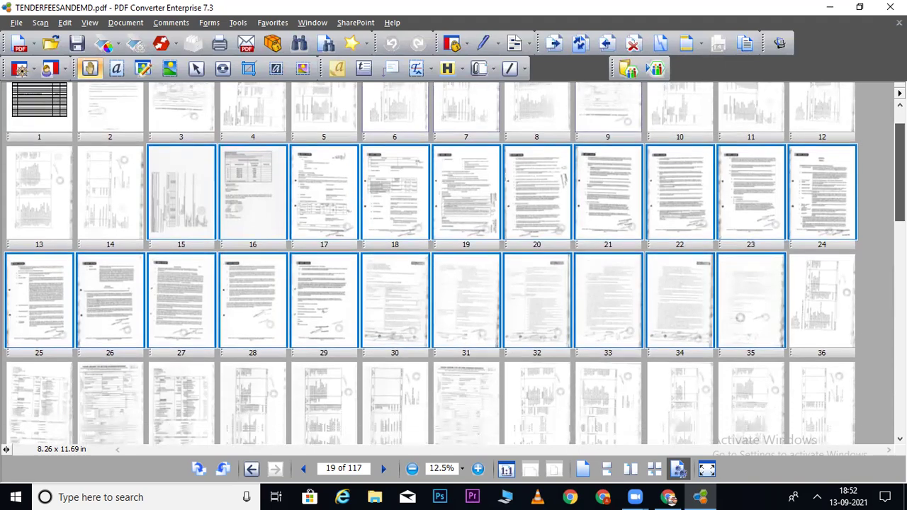
{"action": "left_click_drag", "start_coordinate": [899, 165], "coordinate": [900, 220]}
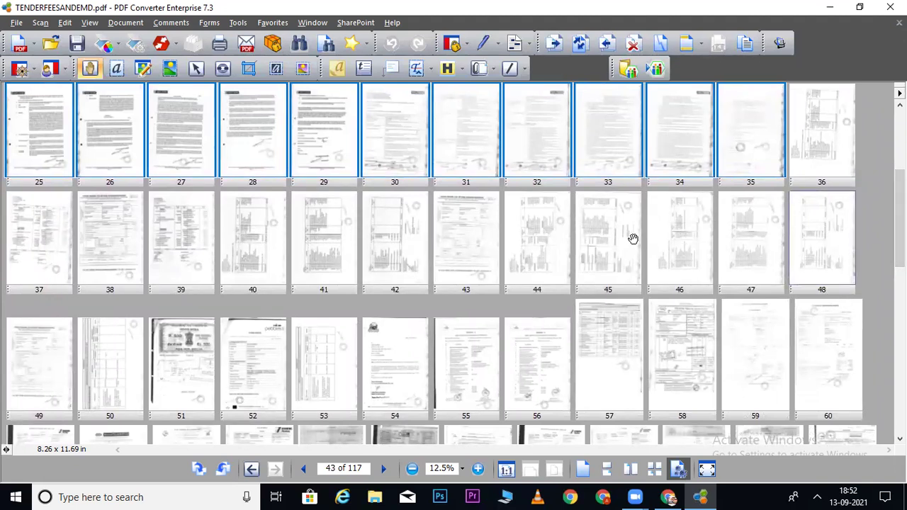
{"action": "left_click_drag", "start_coordinate": [736, 185], "coordinate": [843, 236]}
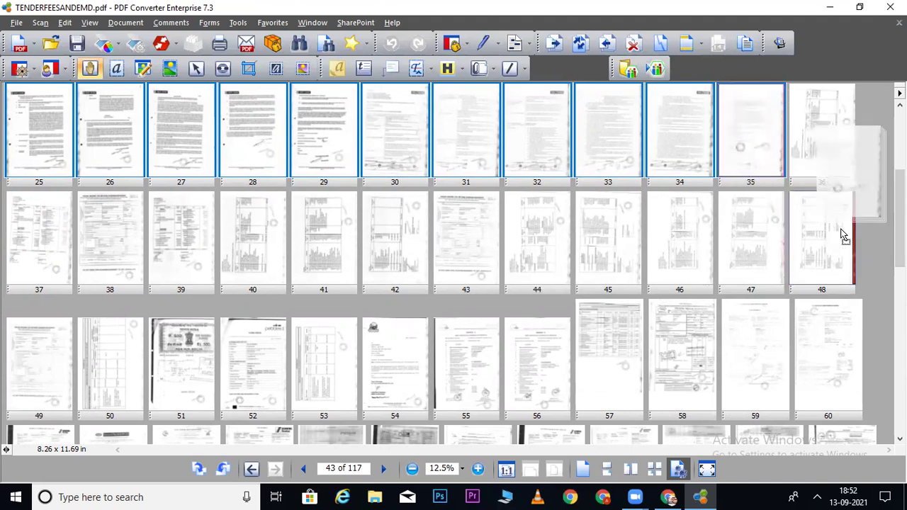
{"action": "left_click_drag", "start_coordinate": [843, 236], "coordinate": [855, 243]}
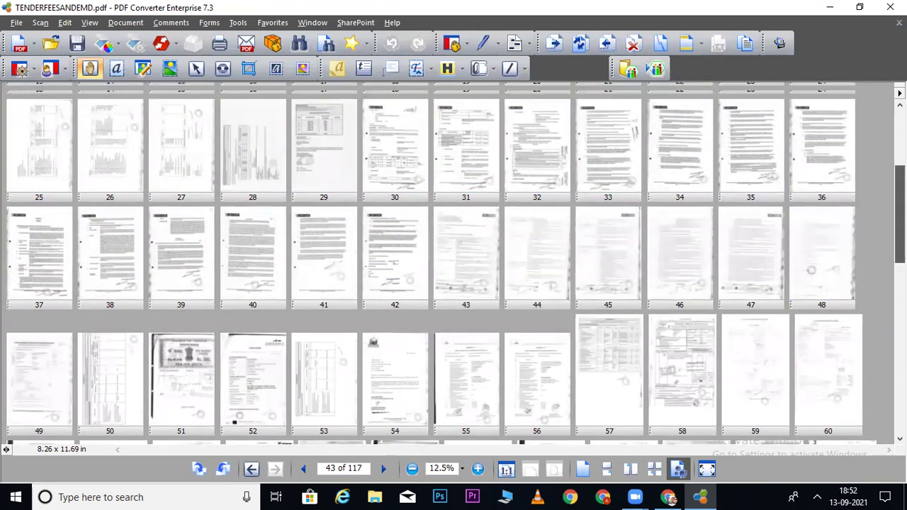
{"action": "scroll", "coordinate": [852, 139], "scroll_direction": "up", "scroll_amount": 5}
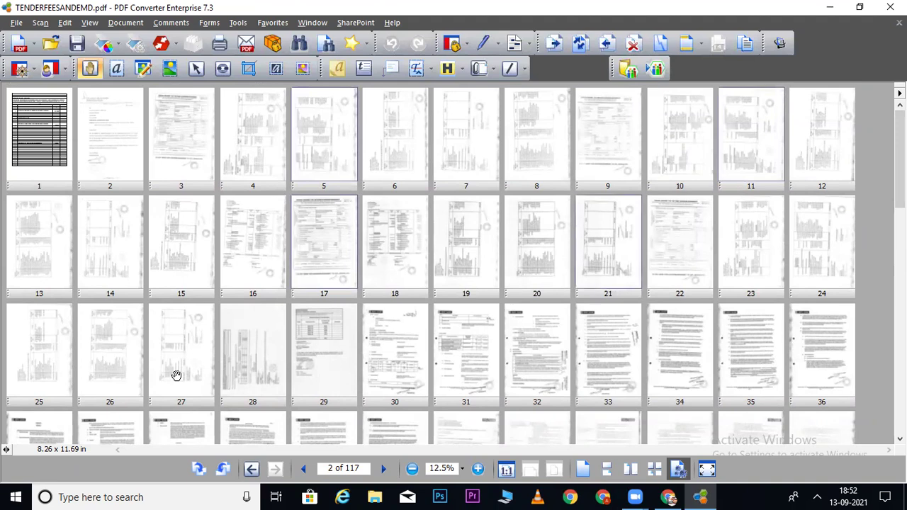
{"action": "left_click", "coordinate": [260, 367]}
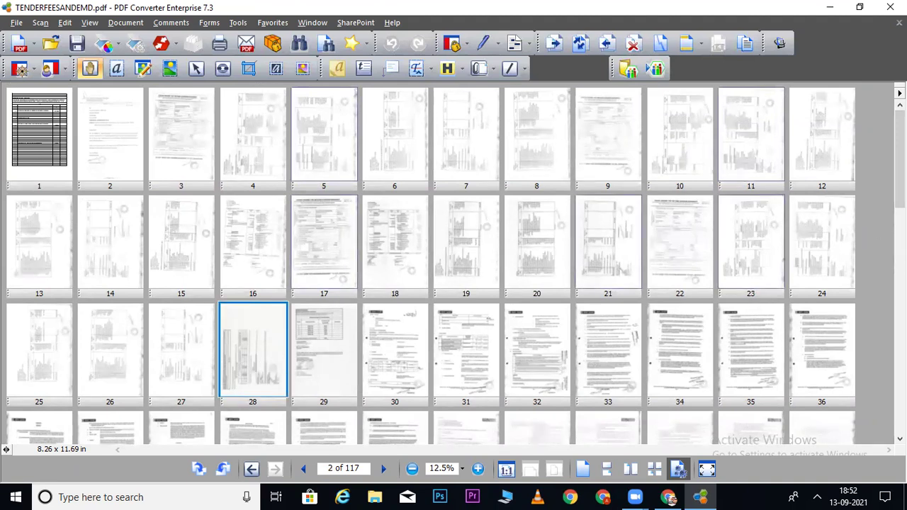
{"action": "left_click_drag", "start_coordinate": [898, 158], "coordinate": [898, 164]}
{"action": "scroll", "coordinate": [453, 270], "scroll_direction": "down", "scroll_amount": 3}
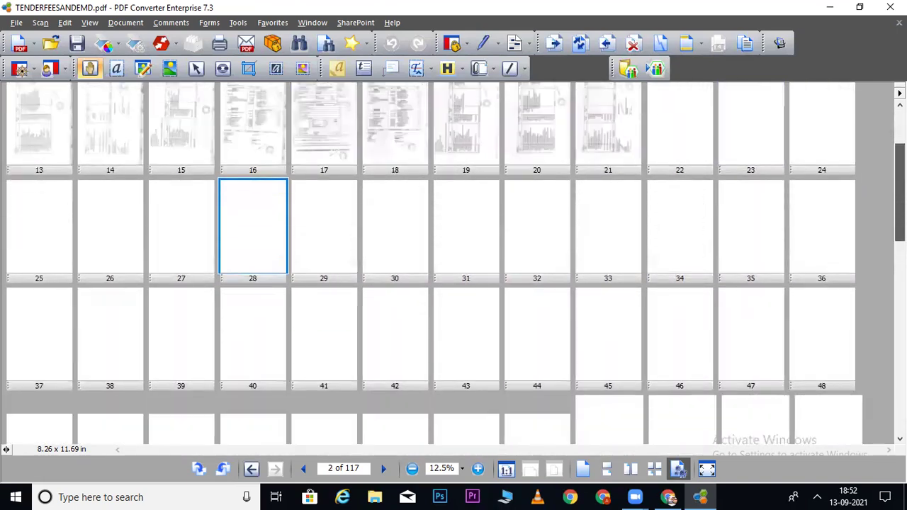
{"action": "scroll", "coordinate": [454, 269], "scroll_direction": "down", "scroll_amount": 2}
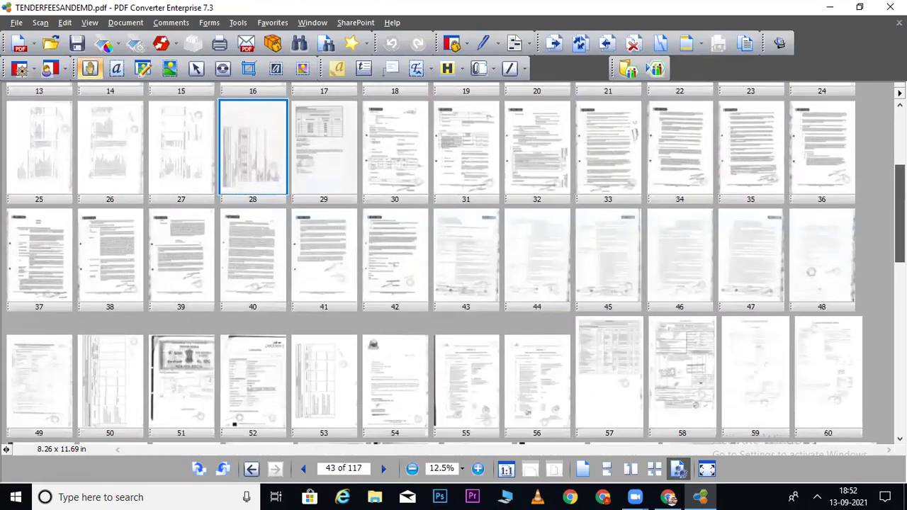
{"action": "scroll", "coordinate": [453, 269], "scroll_direction": "down", "scroll_amount": 2}
{"action": "scroll", "coordinate": [453, 269], "scroll_direction": "down", "scroll_amount": 2}
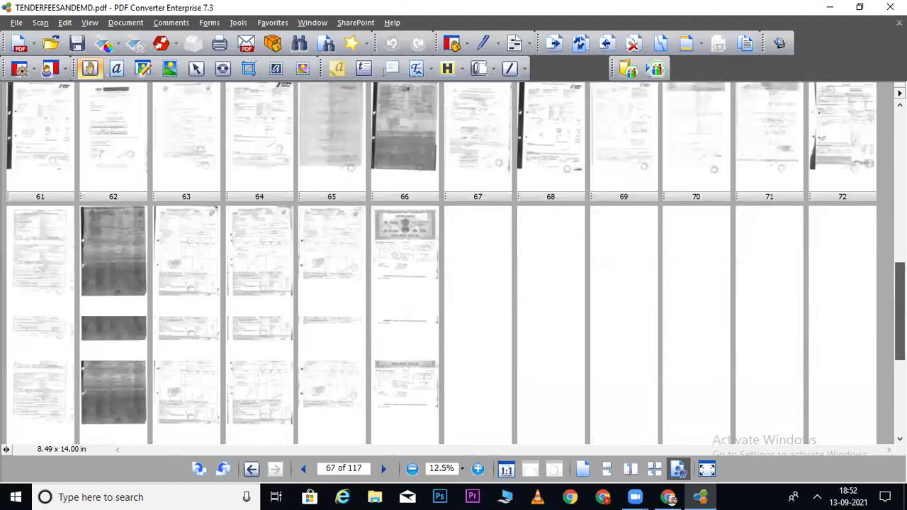
{"action": "scroll", "coordinate": [453, 269], "scroll_direction": "down", "scroll_amount": 1}
{"action": "scroll", "coordinate": [453, 270], "scroll_direction": "down", "scroll_amount": 2}
{"action": "scroll", "coordinate": [453, 269], "scroll_direction": "down", "scroll_amount": 2}
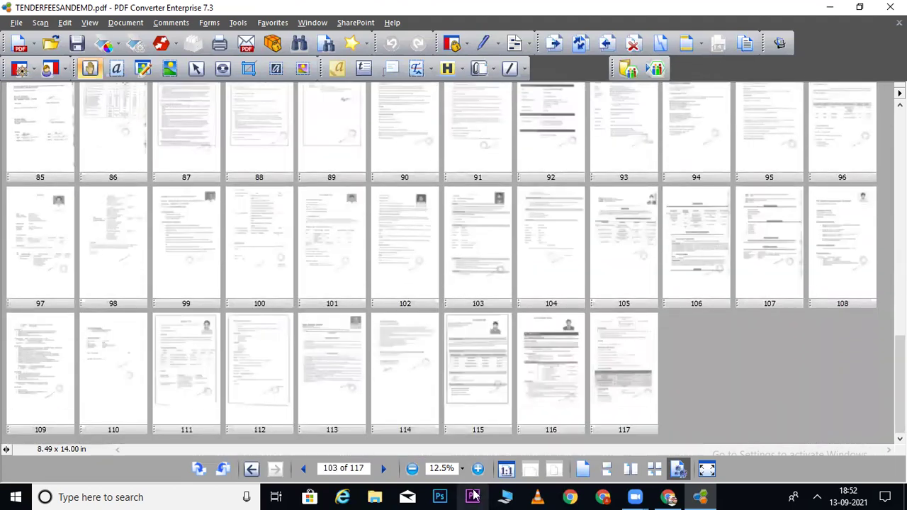
{"action": "left_click", "coordinate": [374, 497]}
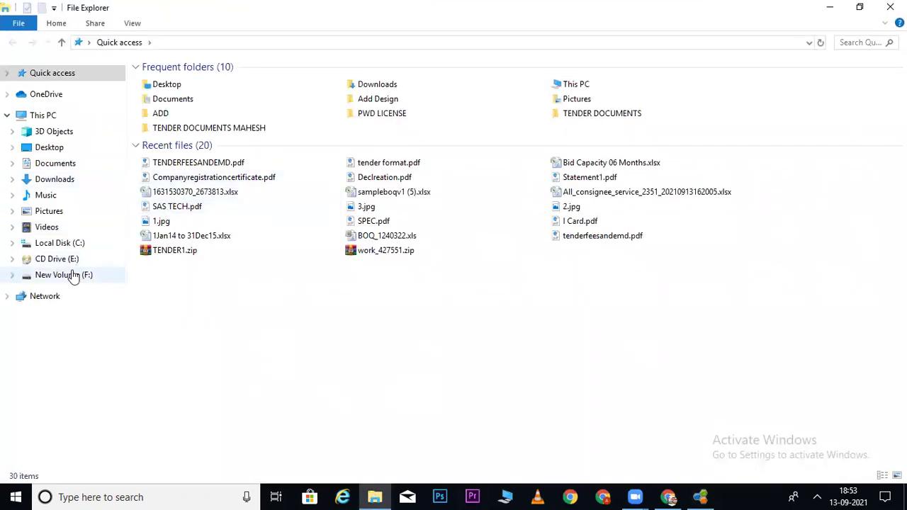
Browse F: > KARAN BUILDERS > TENDER DOCUMENTS > PMC TENDER Oct19 and open Companyregistrationcertificate.pdf
{"action": "left_click", "coordinate": [74, 275]}
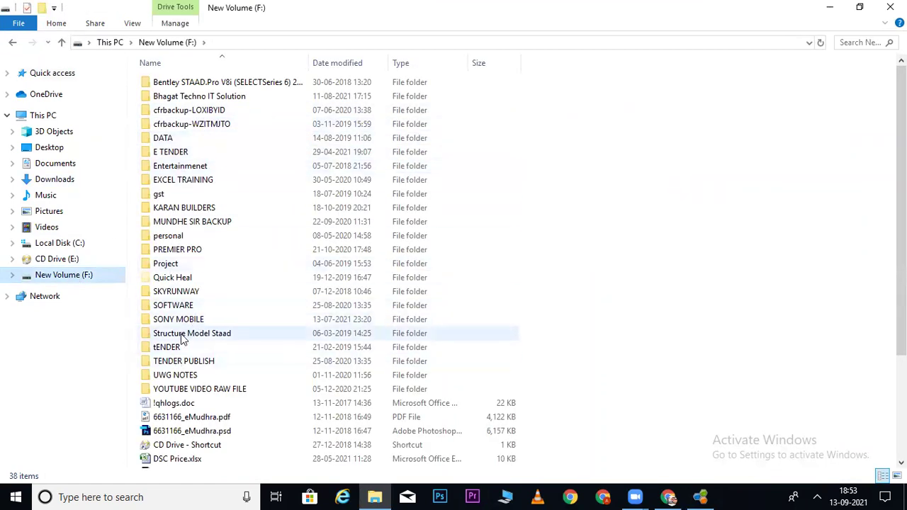
{"action": "double_click", "coordinate": [177, 214]}
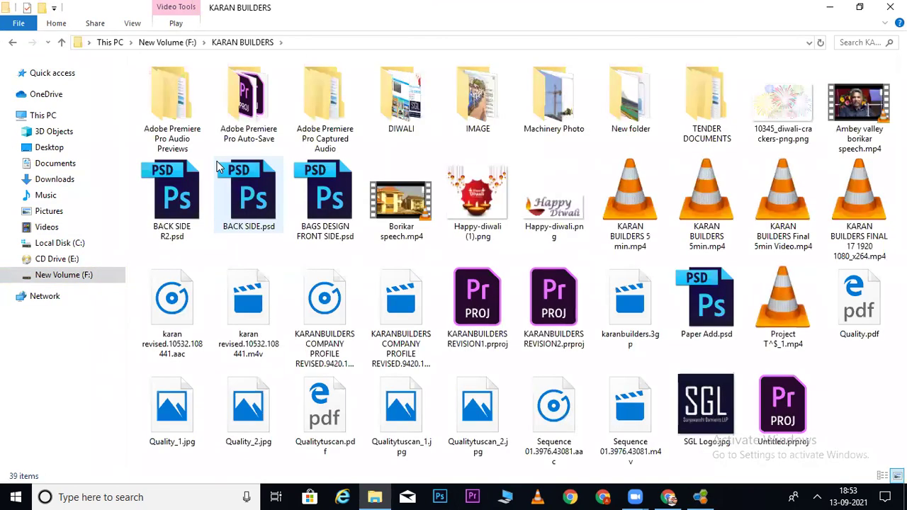
{"action": "double_click", "coordinate": [697, 105]}
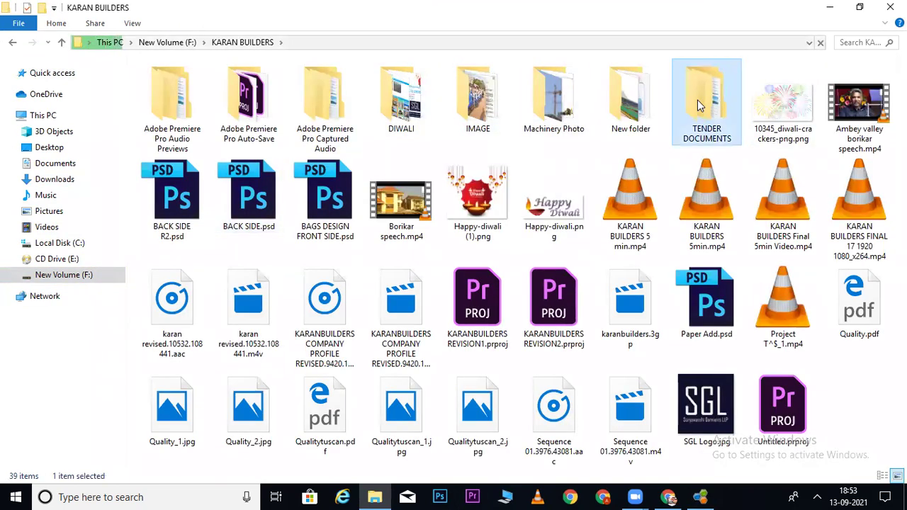
{"action": "left_click", "coordinate": [218, 90]}
{"action": "double_click", "coordinate": [217, 90]}
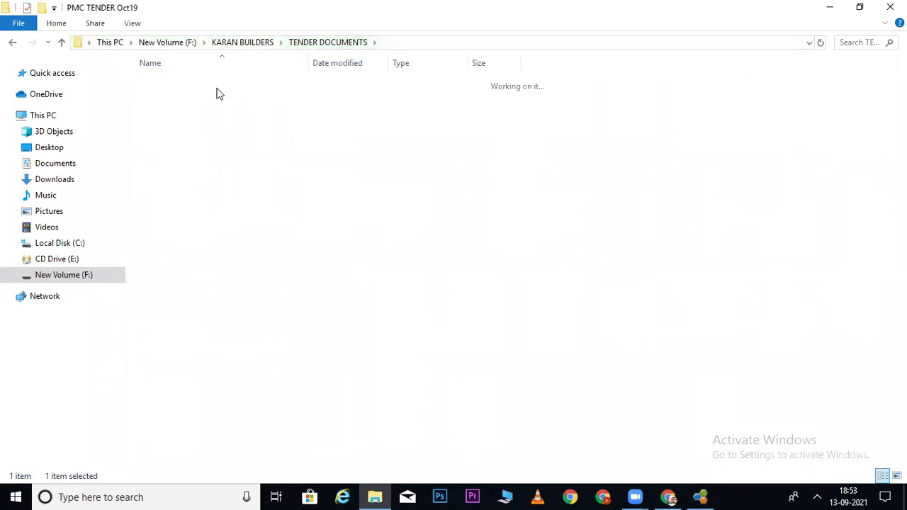
{"action": "double_click", "coordinate": [204, 82]}
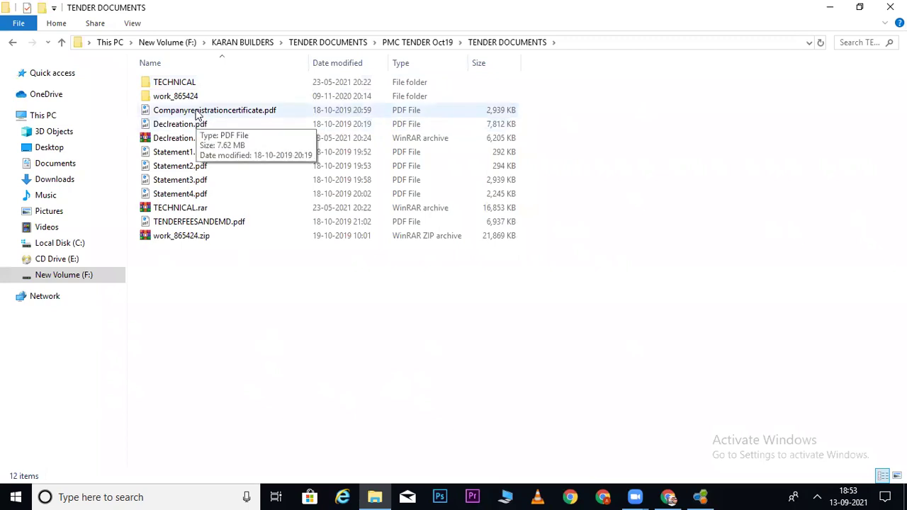
{"action": "left_click", "coordinate": [198, 114]}
{"action": "double_click", "coordinate": [199, 112]}
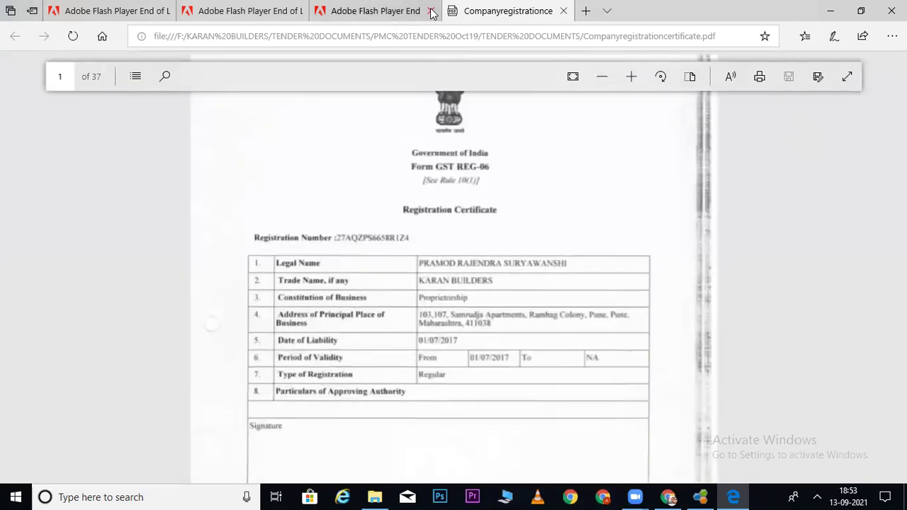
Close the three leftover Adobe Flash Player tabs in Edge
{"action": "left_click", "coordinate": [430, 11]}
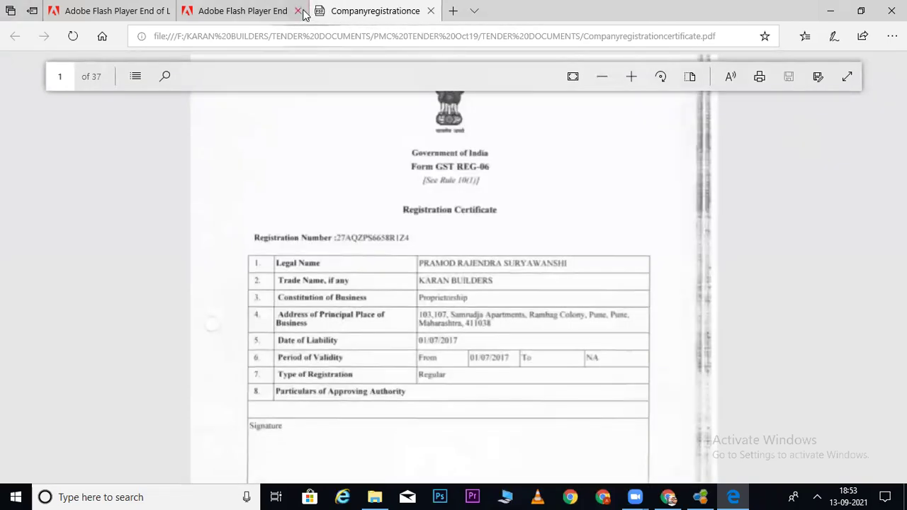
{"action": "left_click", "coordinate": [299, 11]}
{"action": "left_click", "coordinate": [165, 11]}
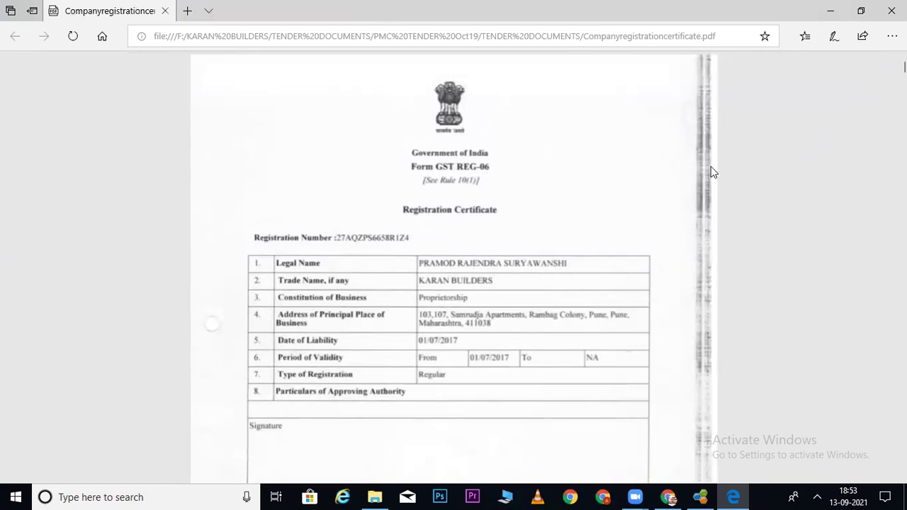
Scroll through Companyregistrationcertificate.pdf to the end to review all 37 pages
{"action": "scroll", "coordinate": [453, 269], "scroll_direction": "down", "scroll_amount": 10}
{"action": "scroll", "coordinate": [453, 269], "scroll_direction": "down", "scroll_amount": 5}
{"action": "scroll", "coordinate": [453, 269], "scroll_direction": "down", "scroll_amount": 5}
{"action": "scroll", "coordinate": [453, 269], "scroll_direction": "down", "scroll_amount": 5}
{"action": "scroll", "coordinate": [453, 269], "scroll_direction": "down", "scroll_amount": 3}
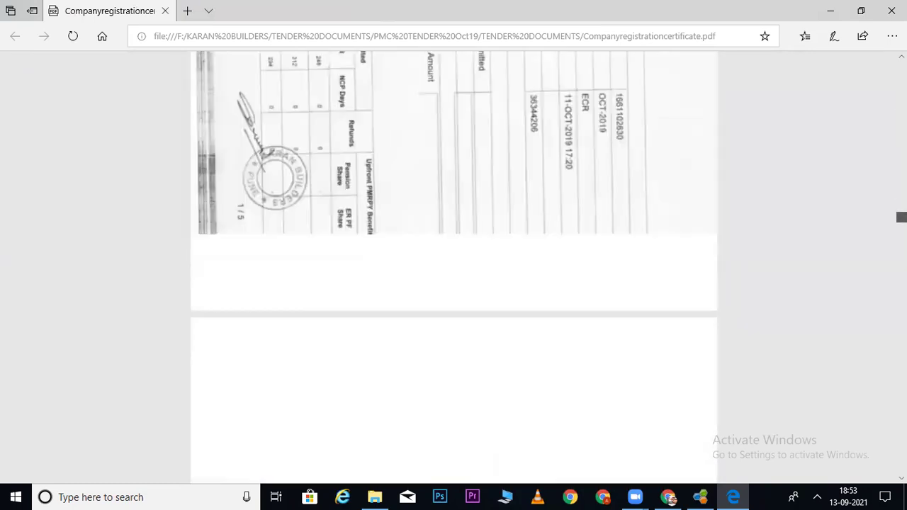
{"action": "scroll", "coordinate": [453, 269], "scroll_direction": "down", "scroll_amount": 2}
{"action": "scroll", "coordinate": [453, 269], "scroll_direction": "down", "scroll_amount": 1}
{"action": "scroll", "coordinate": [454, 269], "scroll_direction": "down", "scroll_amount": 3}
{"action": "scroll", "coordinate": [453, 269], "scroll_direction": "down", "scroll_amount": 3}
{"action": "scroll", "coordinate": [453, 269], "scroll_direction": "down", "scroll_amount": 3}
{"action": "scroll", "coordinate": [453, 269], "scroll_direction": "down", "scroll_amount": 3}
{"action": "scroll", "coordinate": [453, 269], "scroll_direction": "down", "scroll_amount": 3}
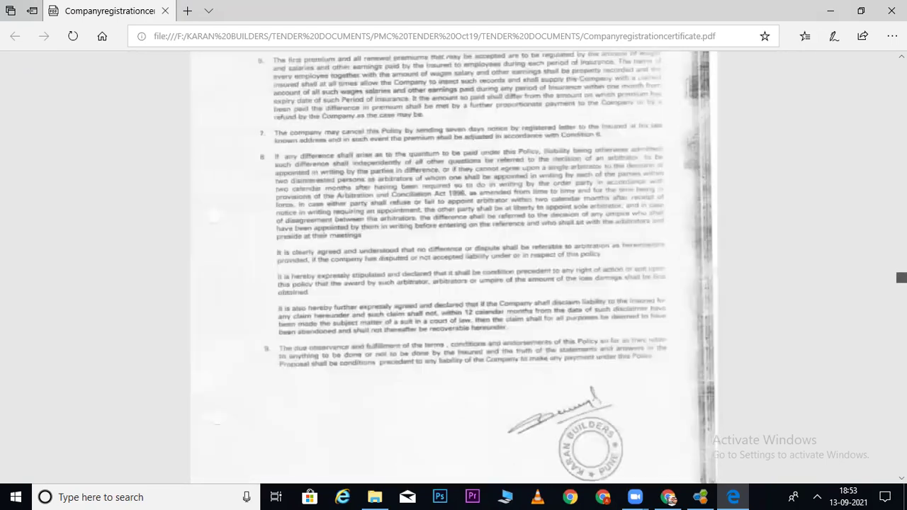
{"action": "scroll", "coordinate": [453, 269], "scroll_direction": "down", "scroll_amount": 3}
{"action": "scroll", "coordinate": [453, 270], "scroll_direction": "down", "scroll_amount": 3}
{"action": "scroll", "coordinate": [454, 269], "scroll_direction": "up", "scroll_amount": 3}
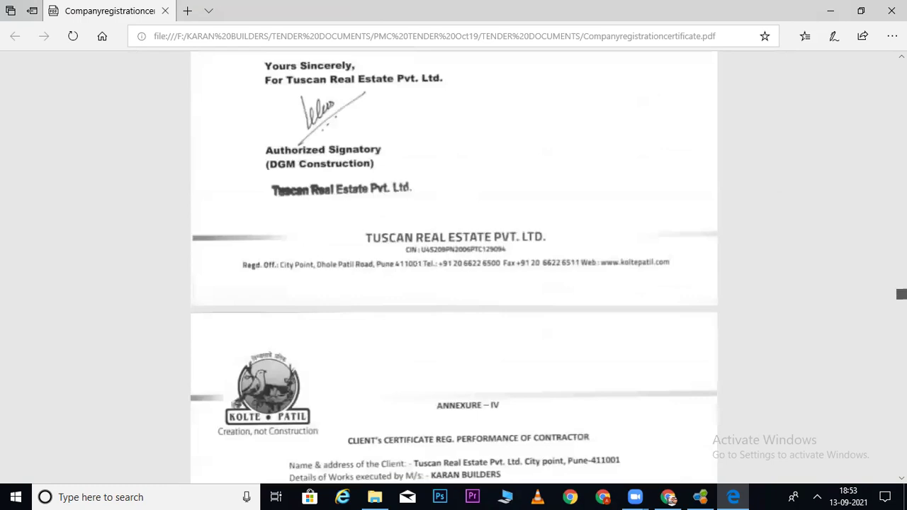
{"action": "scroll", "coordinate": [453, 269], "scroll_direction": "up", "scroll_amount": 5}
{"action": "scroll", "coordinate": [453, 270], "scroll_direction": "up", "scroll_amount": 5}
{"action": "scroll", "coordinate": [453, 269], "scroll_direction": "down", "scroll_amount": 2}
{"action": "scroll", "coordinate": [453, 269], "scroll_direction": "down", "scroll_amount": 2}
{"action": "scroll", "coordinate": [453, 270], "scroll_direction": "down", "scroll_amount": 4}
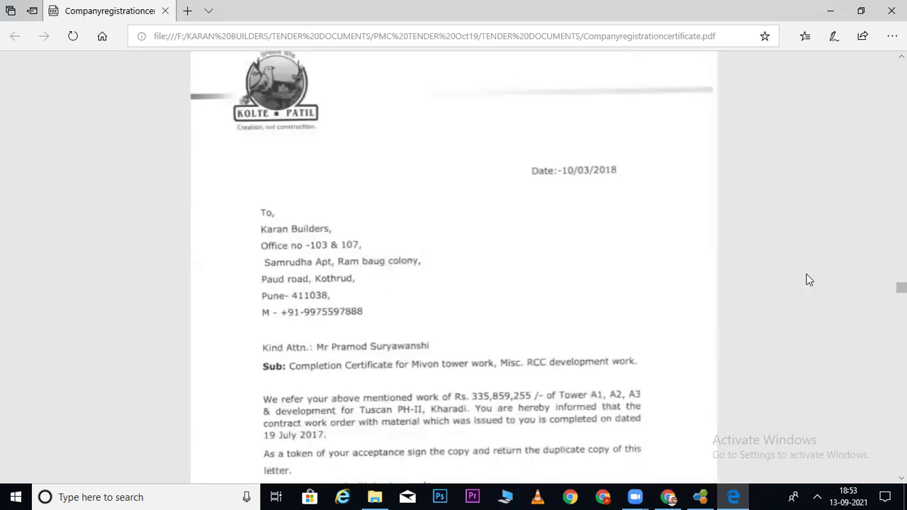
{"action": "mouse_move", "coordinate": [538, 267]}
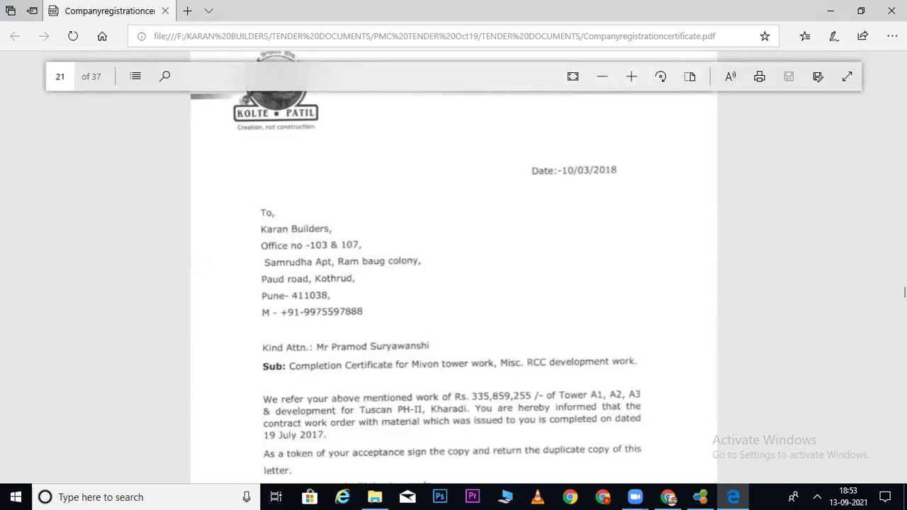
{"action": "key", "text": "End"}
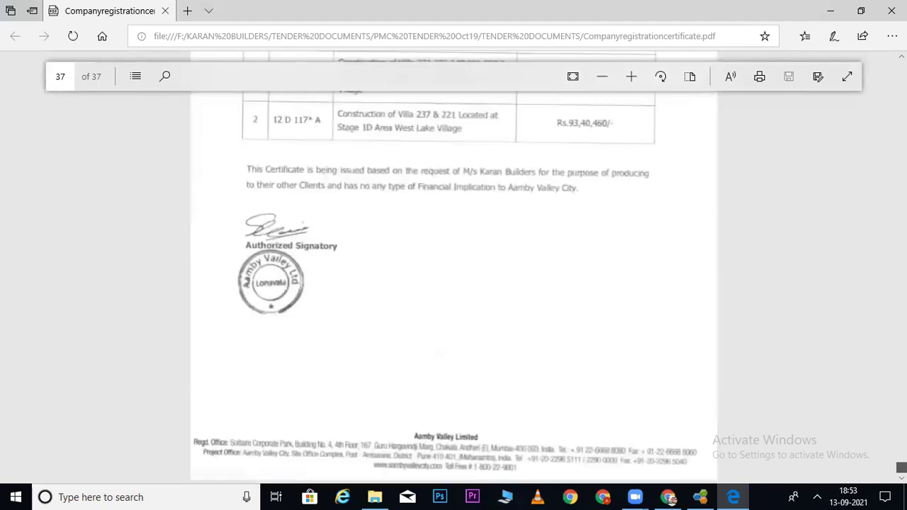
{"action": "scroll", "coordinate": [454, 284], "scroll_direction": "up", "scroll_amount": 5}
{"action": "scroll", "coordinate": [454, 283], "scroll_direction": "up", "scroll_amount": 4}
{"action": "scroll", "coordinate": [454, 284], "scroll_direction": "up", "scroll_amount": 1}
{"action": "scroll", "coordinate": [453, 283], "scroll_direction": "up", "scroll_amount": 1}
{"action": "scroll", "coordinate": [454, 283], "scroll_direction": "up", "scroll_amount": 2}
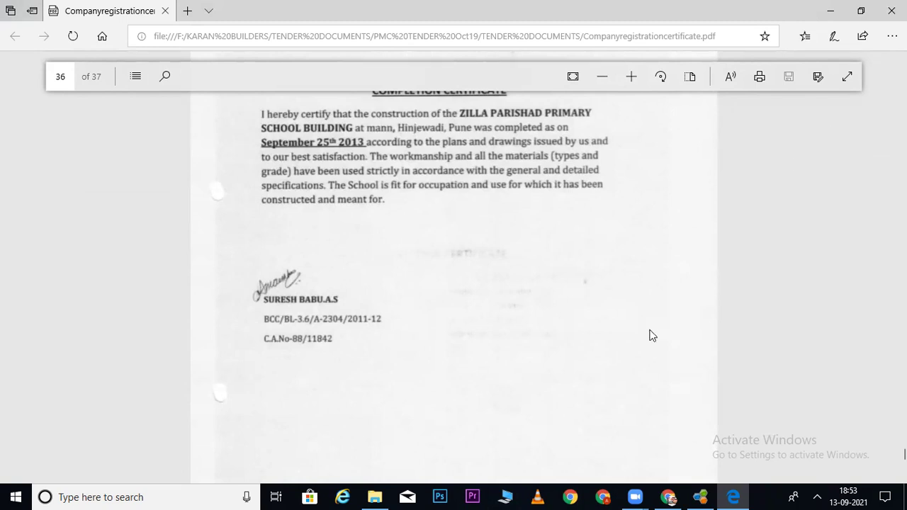
Append pages 21–37 of Companyregistrationcertificate.pdf after page 117 of the tender PDF
{"action": "left_click", "coordinate": [700, 497]}
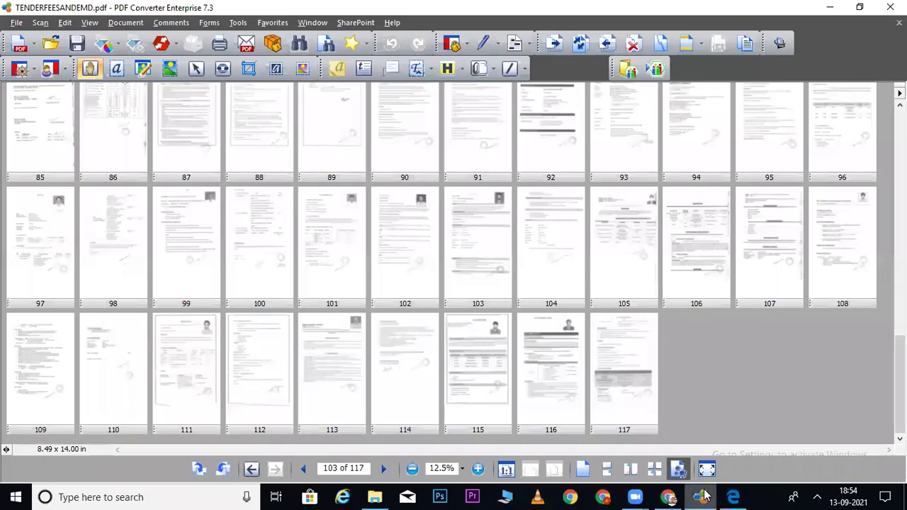
{"action": "left_click", "coordinate": [139, 23]}
{"action": "mouse_move", "coordinate": [166, 39]}
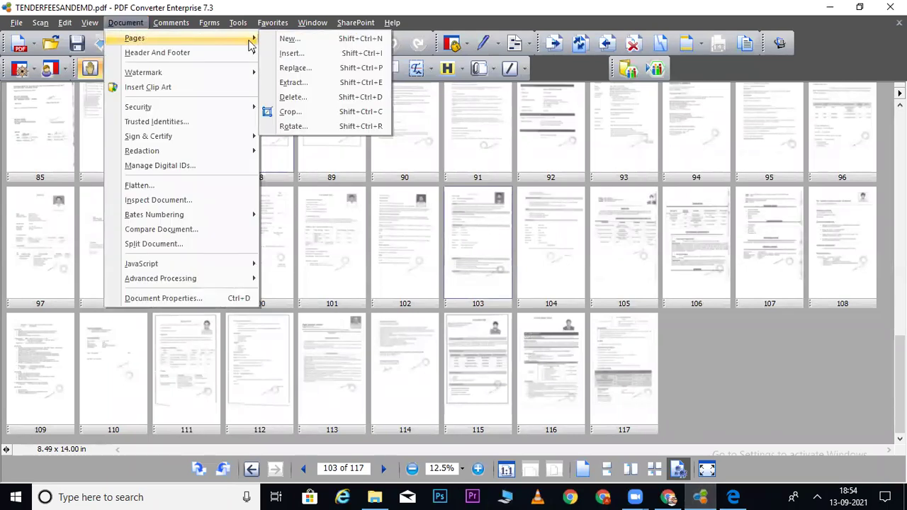
{"action": "left_click", "coordinate": [285, 55]}
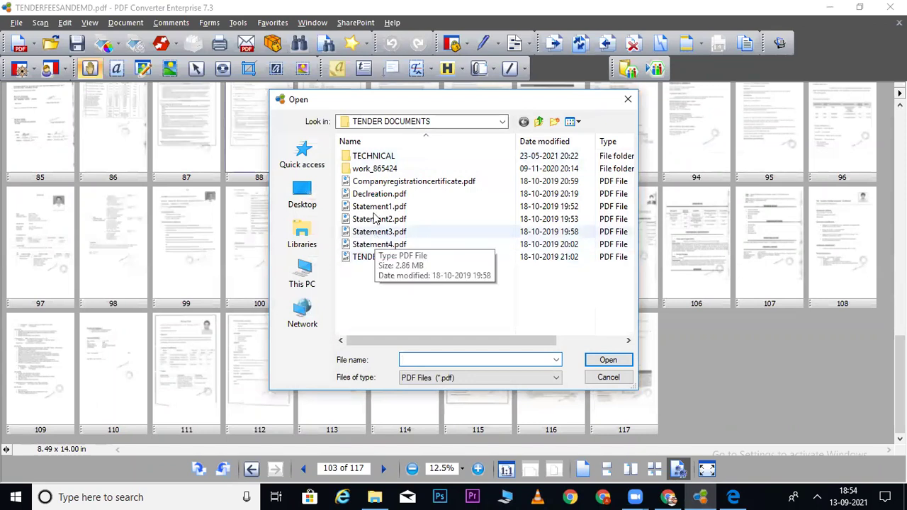
{"action": "left_click", "coordinate": [382, 182]}
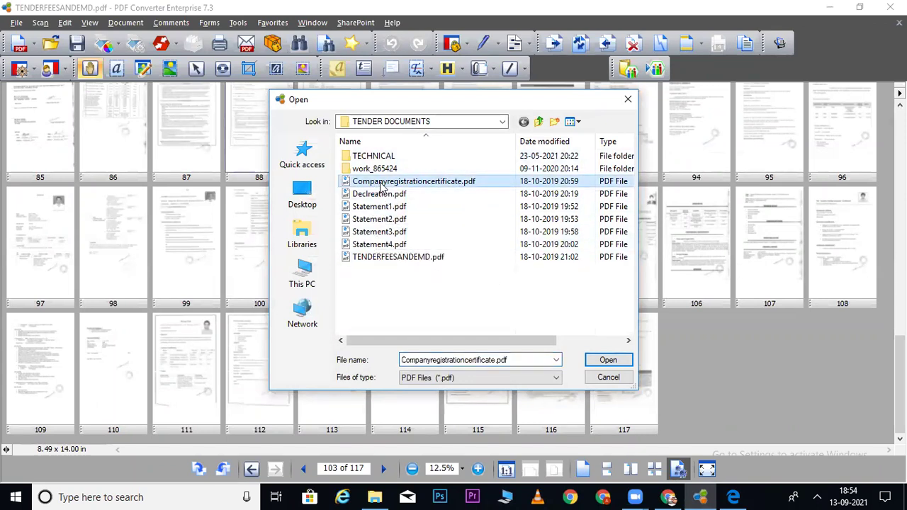
{"action": "double_click", "coordinate": [381, 183]}
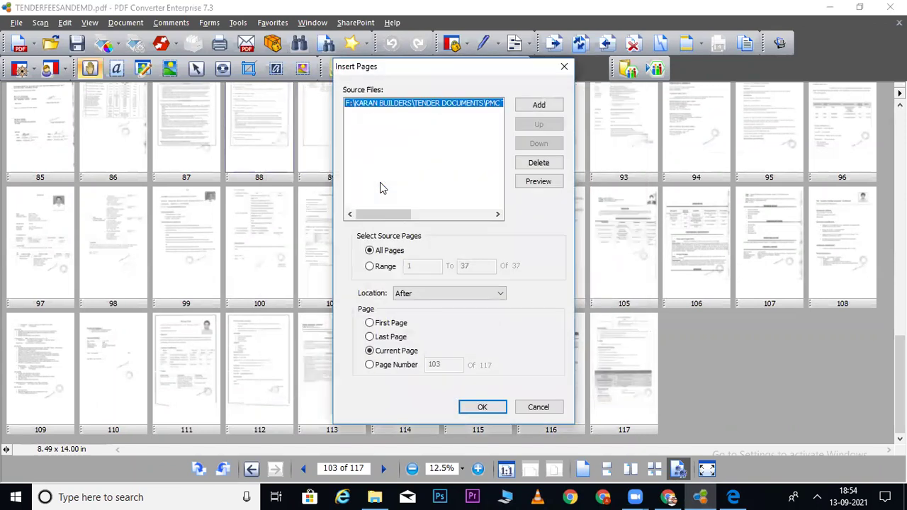
{"action": "left_click", "coordinate": [369, 268]}
{"action": "type", "text": "21"}
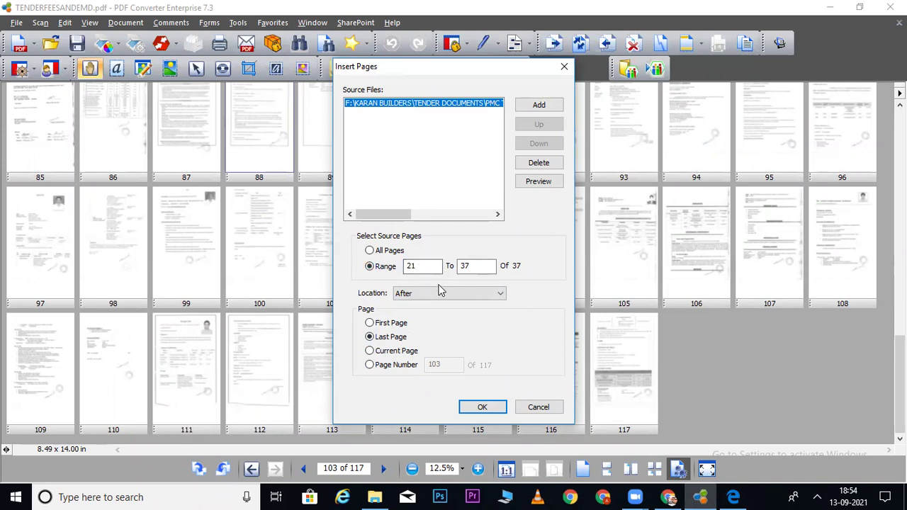
{"action": "left_click", "coordinate": [418, 268]}
{"action": "left_click", "coordinate": [482, 407]}
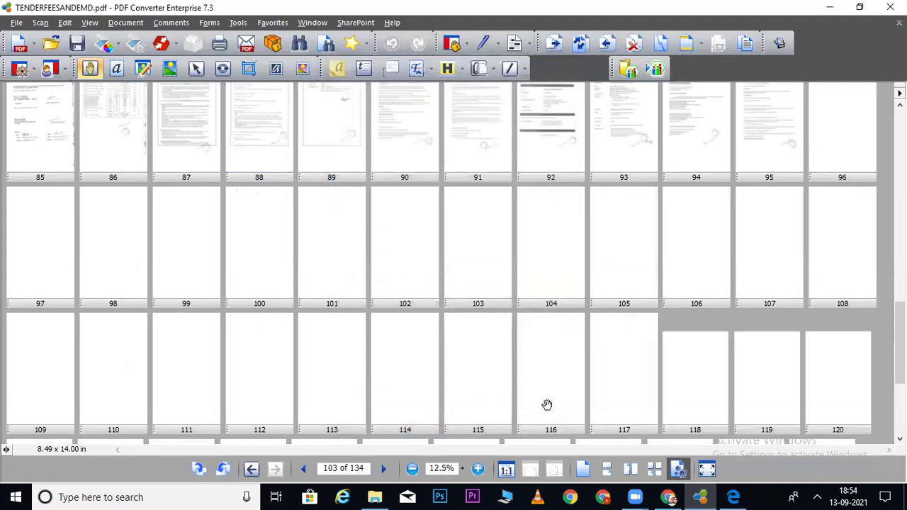
{"action": "left_click", "coordinate": [706, 404]}
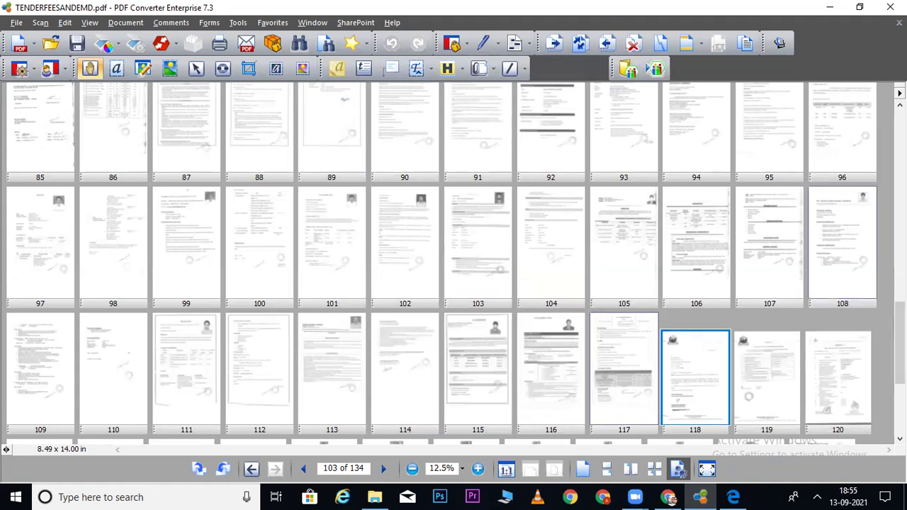
{"action": "scroll", "coordinate": [453, 262], "scroll_direction": "down", "scroll_amount": 5}
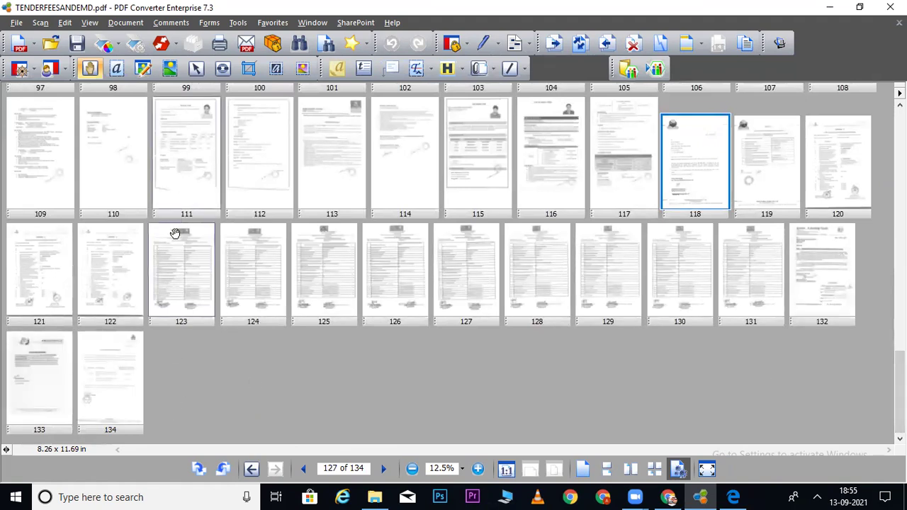
Insert pages 1 to 3 of the chosen source PDF after the last page
{"action": "left_click", "coordinate": [134, 22]}
{"action": "mouse_move", "coordinate": [163, 37]}
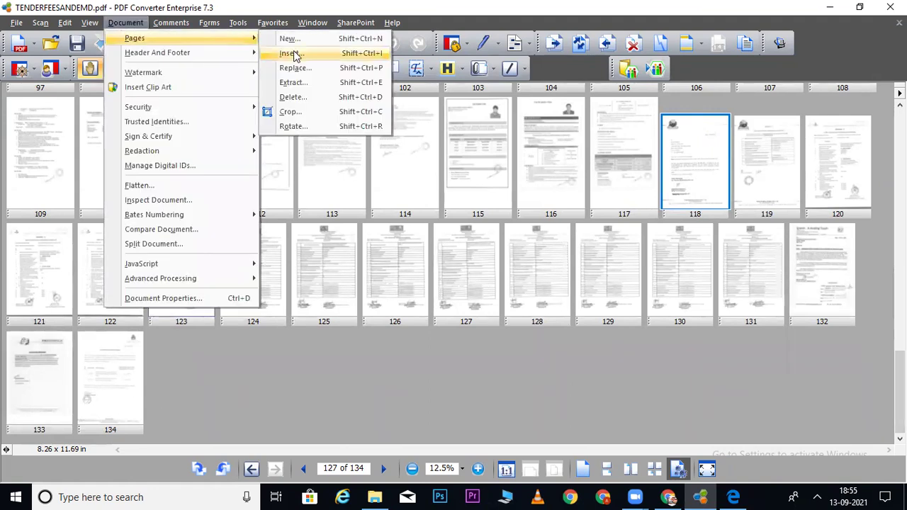
{"action": "left_click", "coordinate": [295, 55]}
{"action": "double_click", "coordinate": [375, 183]}
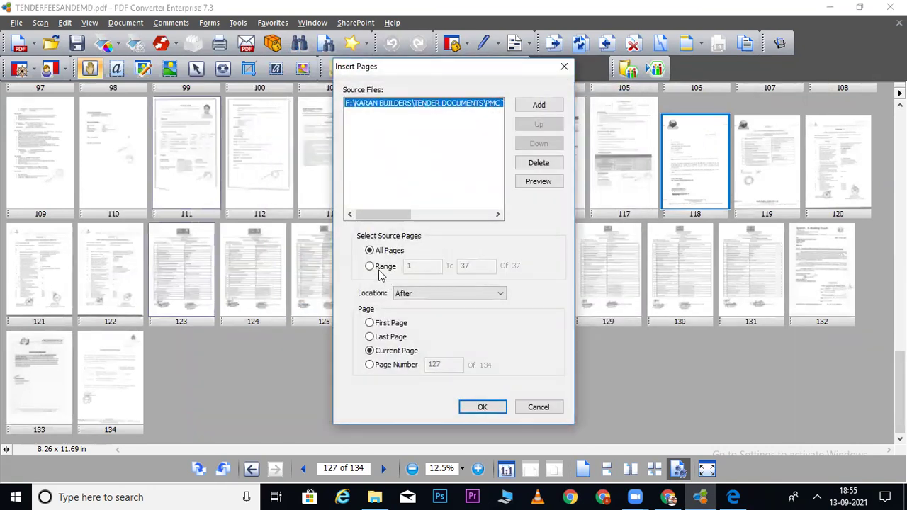
{"action": "left_click", "coordinate": [379, 274]}
{"action": "double_click", "coordinate": [476, 266]}
{"action": "type", "text": "3"}
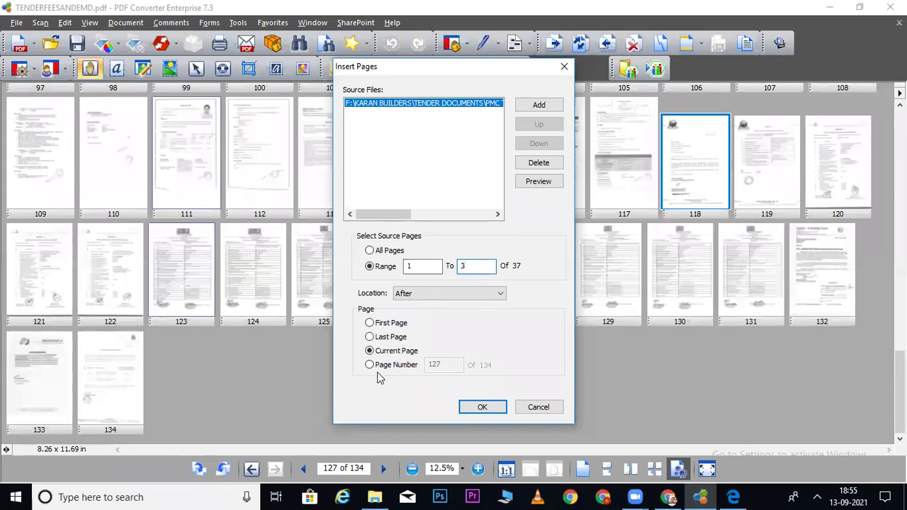
{"action": "left_click", "coordinate": [381, 339]}
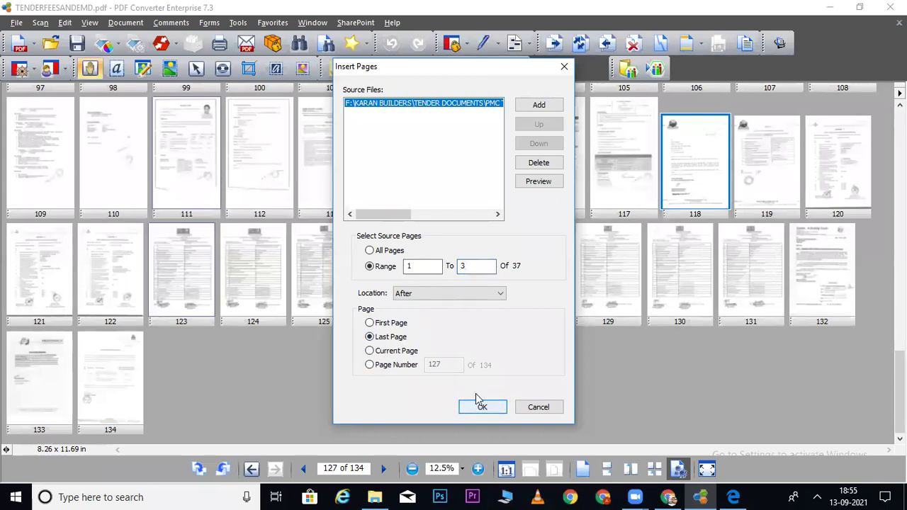
{"action": "left_click", "coordinate": [481, 405]}
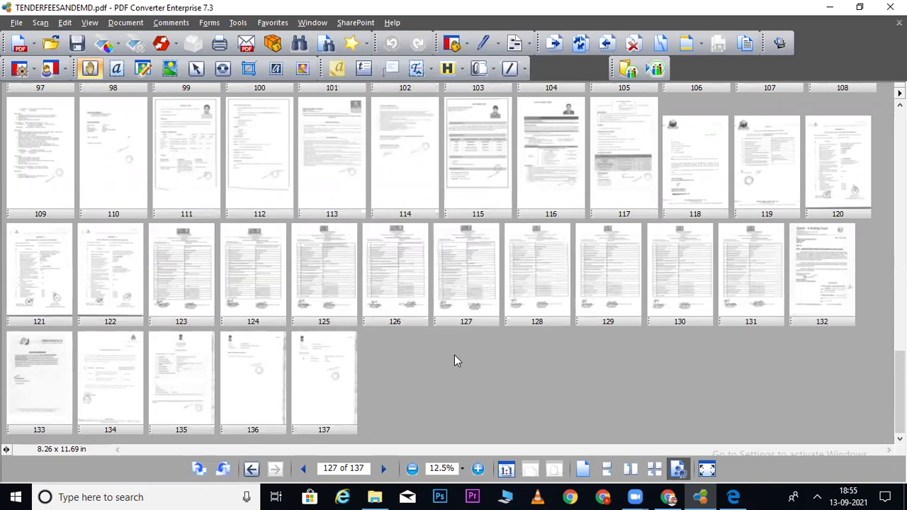
{"action": "scroll", "coordinate": [454, 355], "scroll_direction": "up", "scroll_amount": 3}
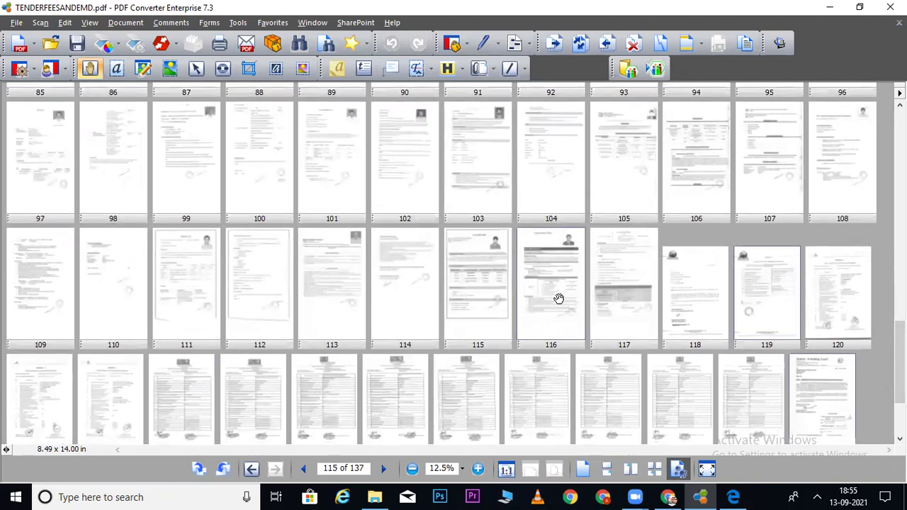
Delete page 116 via its thumbnail's Delete command, confirming the removal
{"action": "left_click", "coordinate": [559, 298]}
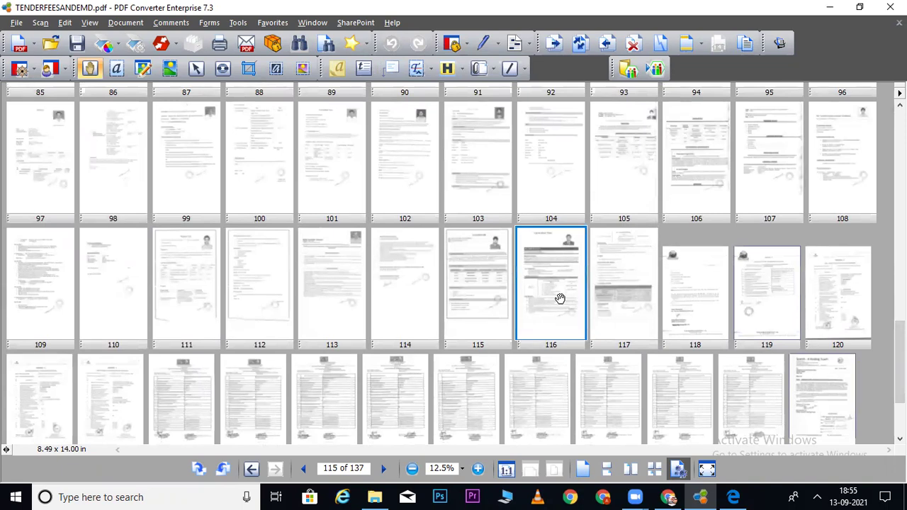
{"action": "right_click", "coordinate": [560, 298]}
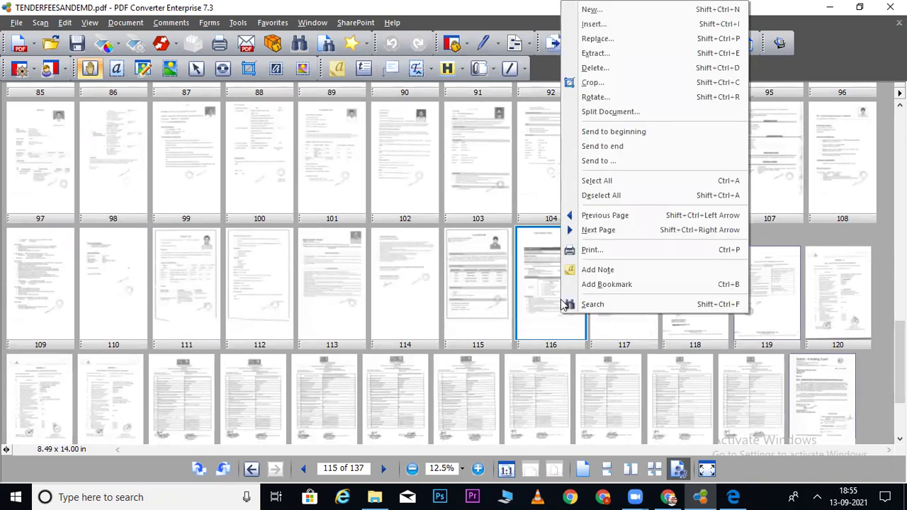
{"action": "left_click", "coordinate": [601, 67]}
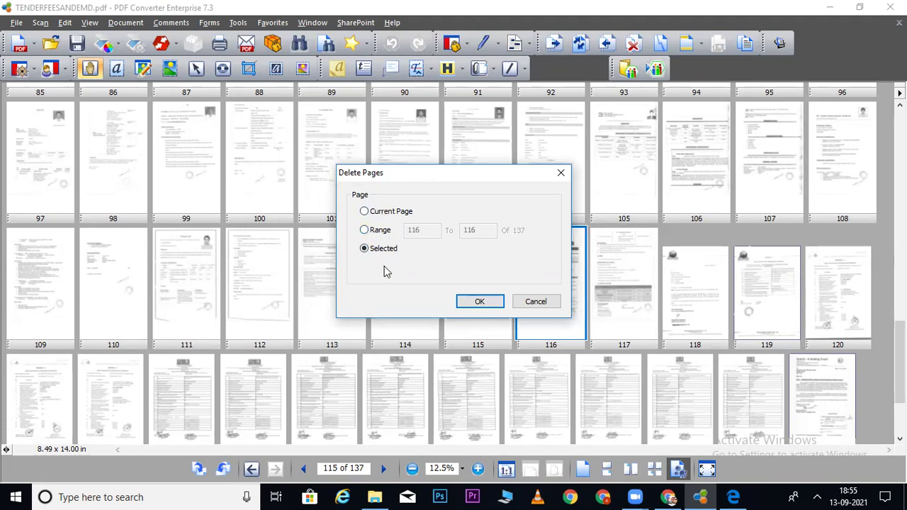
{"action": "left_click", "coordinate": [497, 305]}
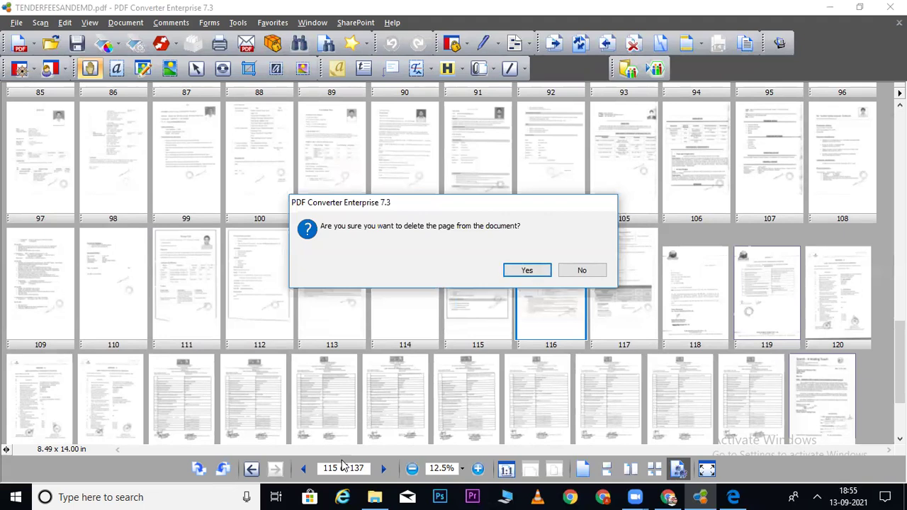
{"action": "left_click", "coordinate": [527, 271]}
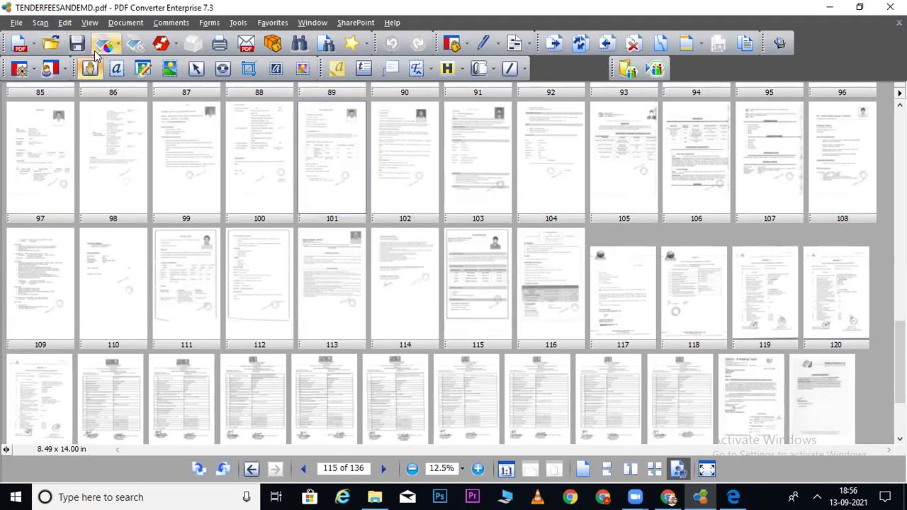
Save the 136-page tender document under the new file name demo.pdf
{"action": "left_click", "coordinate": [17, 22]}
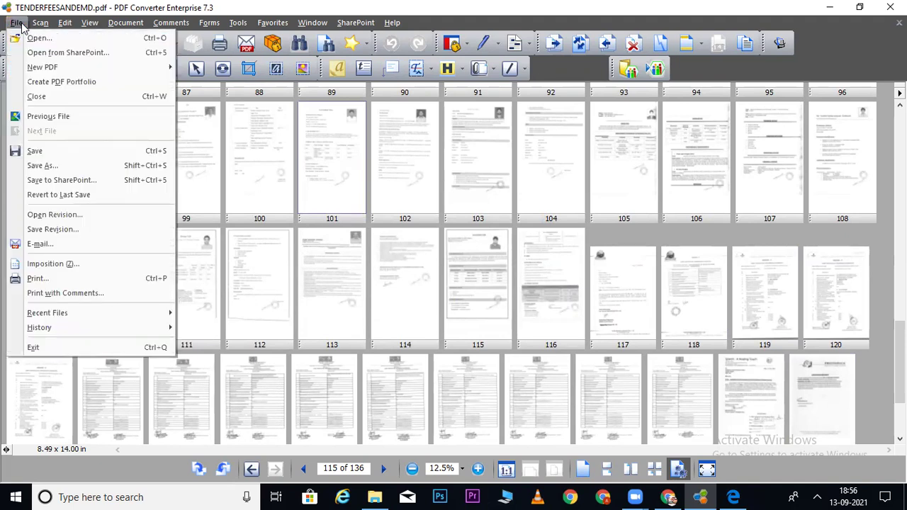
{"action": "left_click", "coordinate": [53, 167]}
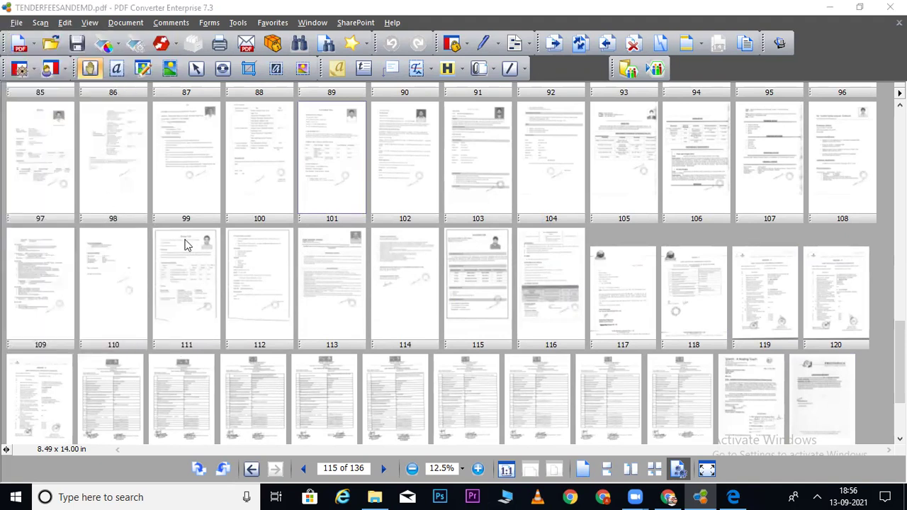
{"action": "left_click_drag", "start_coordinate": [496, 338], "coordinate": [397, 335]}
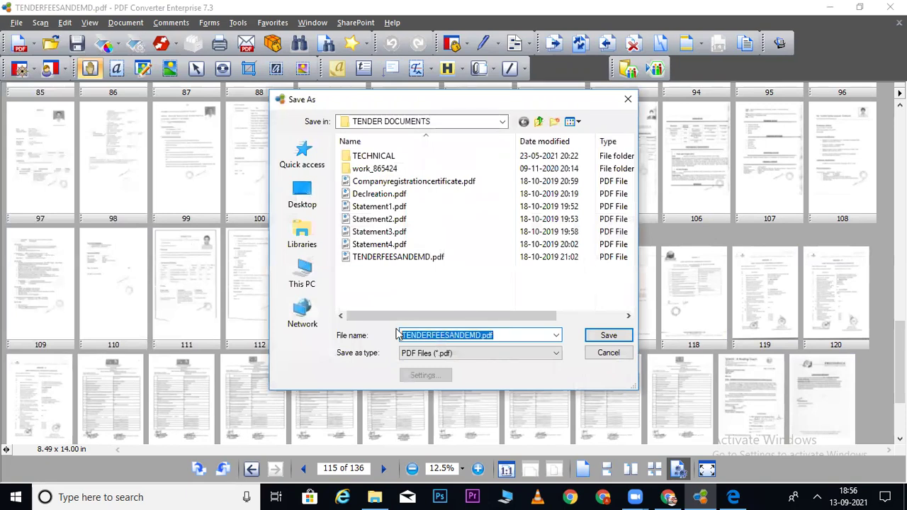
{"action": "type", "text": "de"}
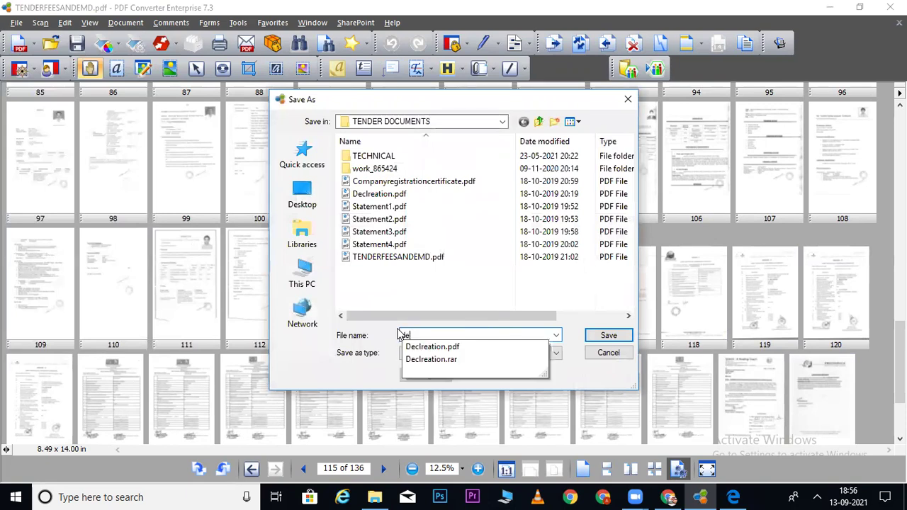
{"action": "type", "text": "mo"}
{"action": "key", "text": "Return"}
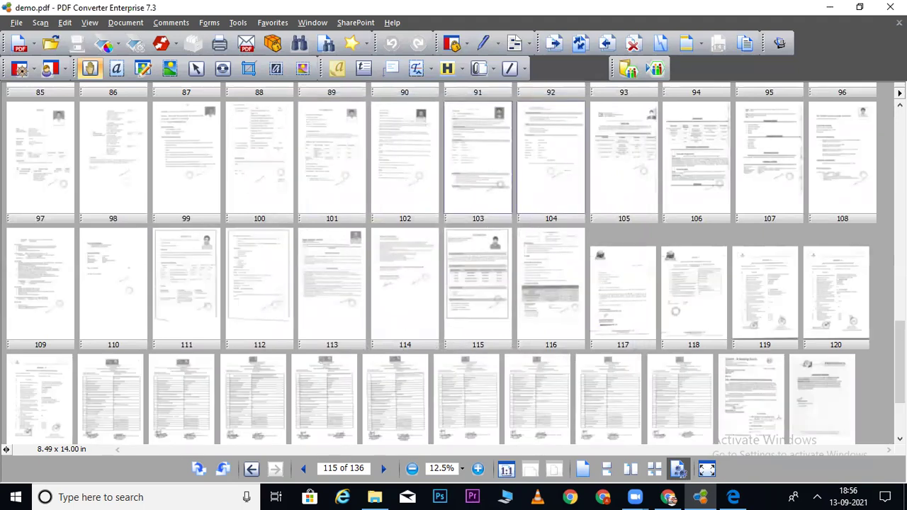
{"action": "left_click_drag", "start_coordinate": [900, 362], "coordinate": [900, 150]}
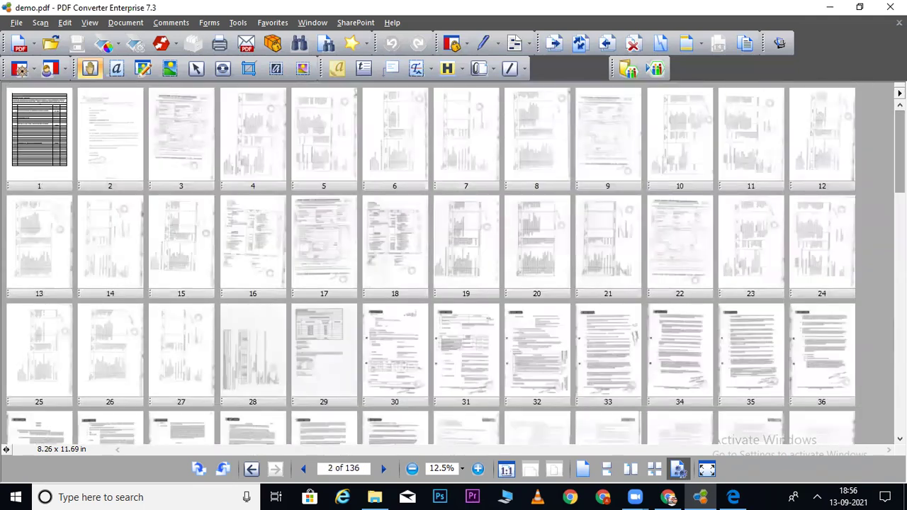
Select page 1, scroll back to the top, and select the page 2 thumbnail
{"action": "left_click", "coordinate": [35, 138]}
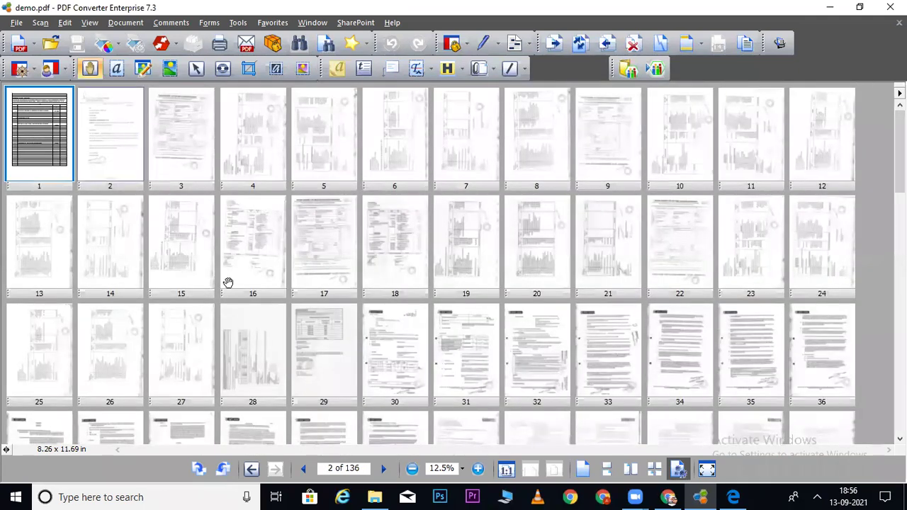
{"action": "scroll", "coordinate": [228, 283], "scroll_direction": "up", "scroll_amount": 1}
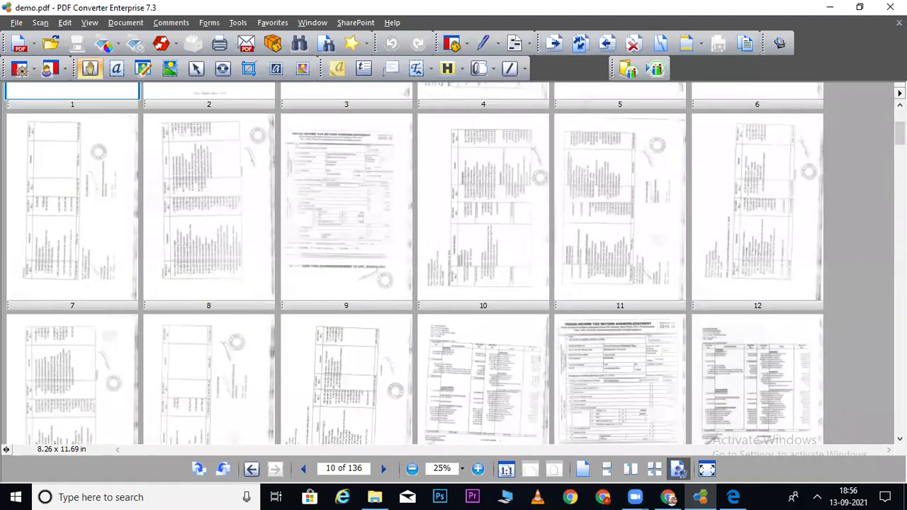
{"action": "scroll", "coordinate": [899, 133], "scroll_direction": "up", "scroll_amount": 3}
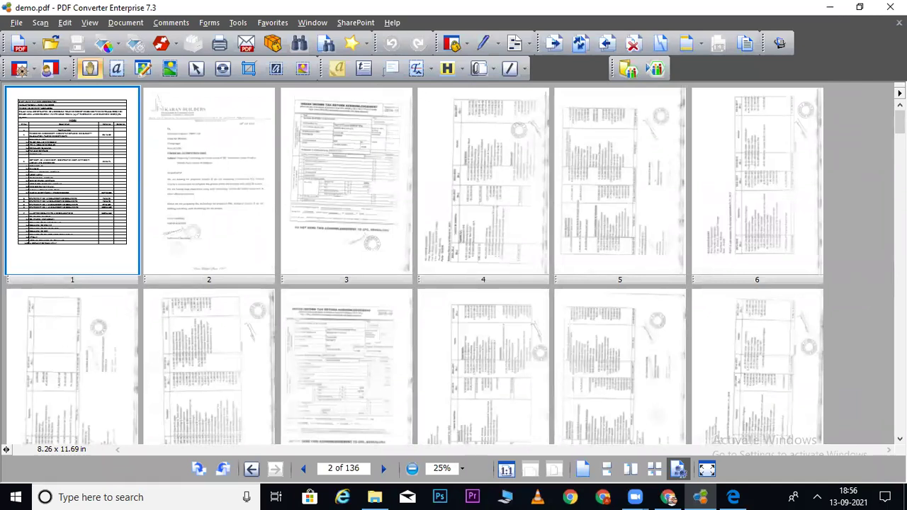
{"action": "left_click", "coordinate": [234, 252]}
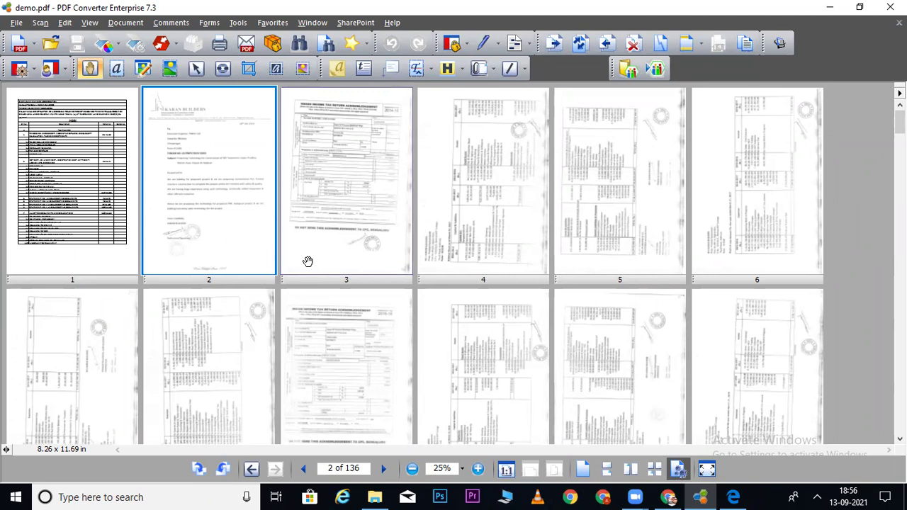
Open Add Header and Footer and insert the Page Number macro in the centre footer
{"action": "left_click", "coordinate": [139, 26]}
{"action": "mouse_move", "coordinate": [142, 39]}
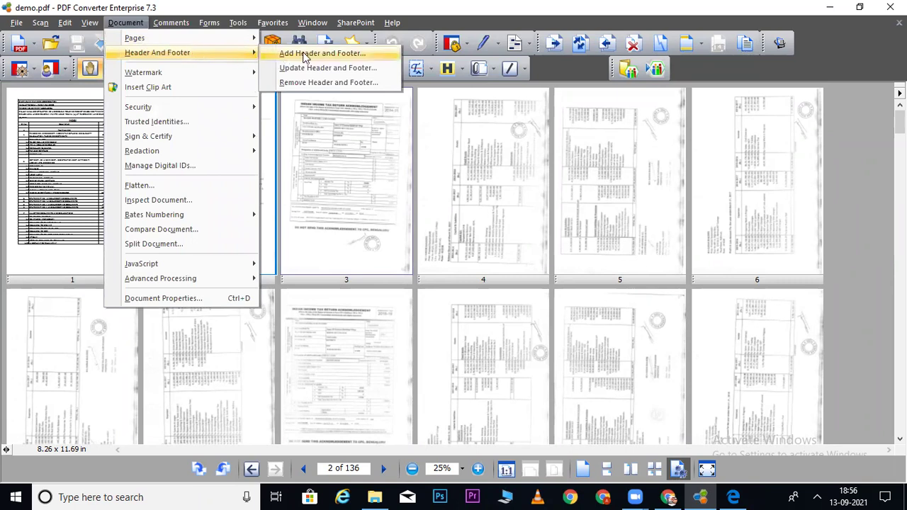
{"action": "left_click", "coordinate": [306, 55]}
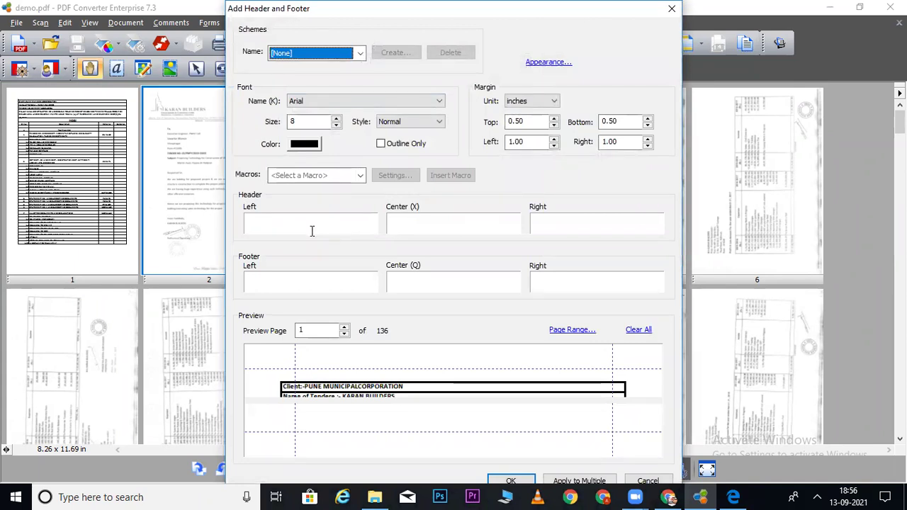
{"action": "left_click", "coordinate": [419, 281]}
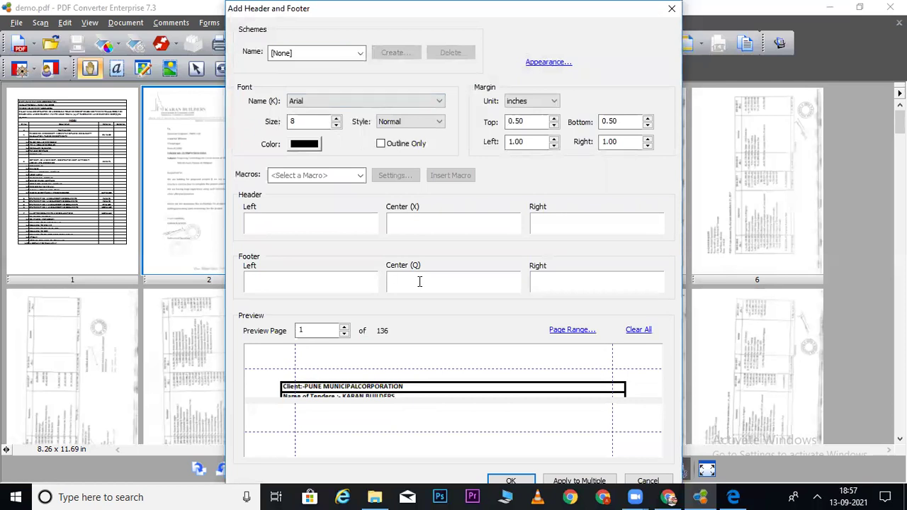
{"action": "left_click", "coordinate": [360, 175]}
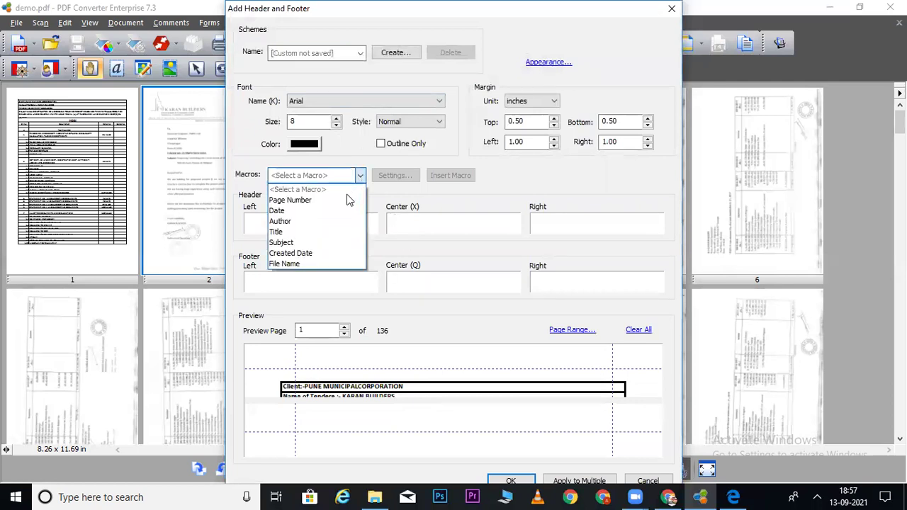
{"action": "left_click", "coordinate": [343, 201]}
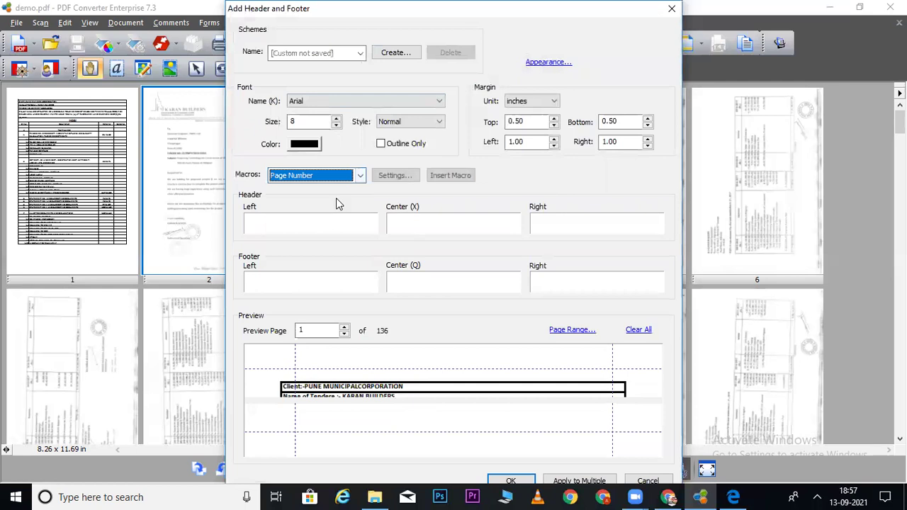
Set page numbering to 'Page 1 of n' with m/d dates and edit the start page number
{"action": "left_click", "coordinate": [393, 175]}
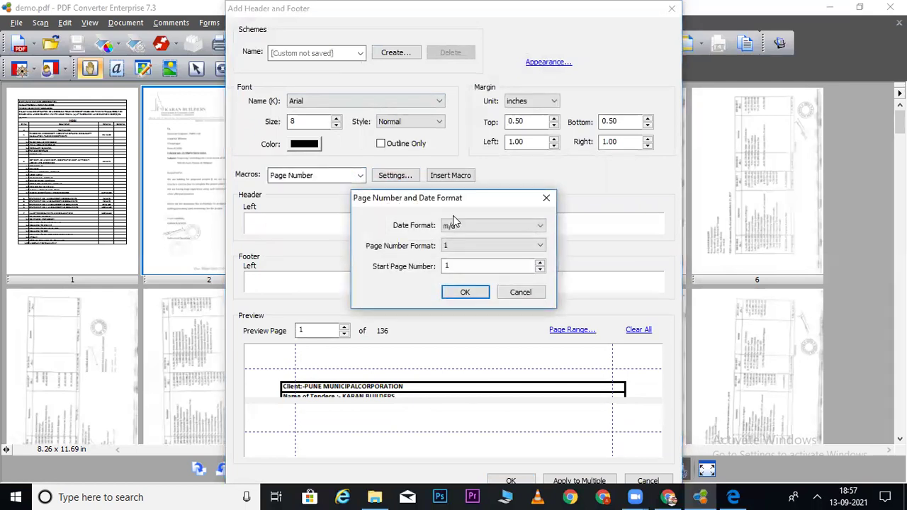
{"action": "left_click", "coordinate": [464, 228]}
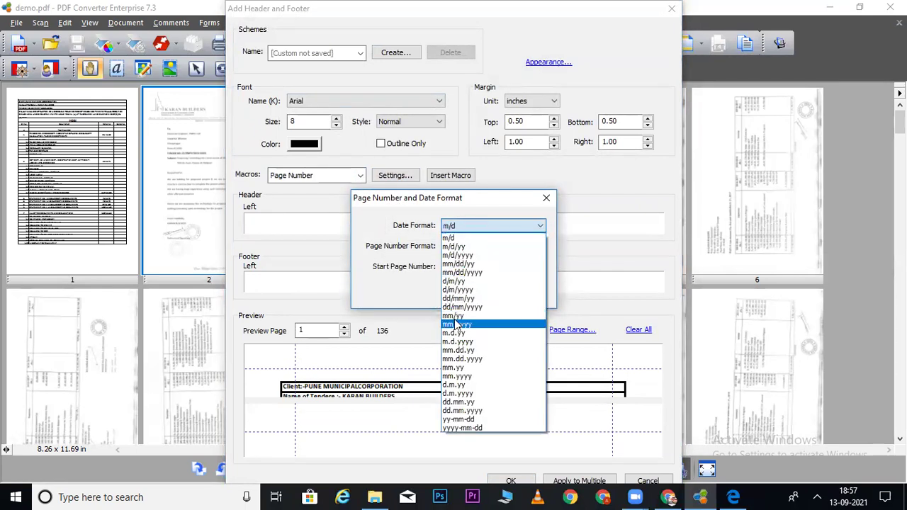
{"action": "left_click", "coordinate": [453, 225]}
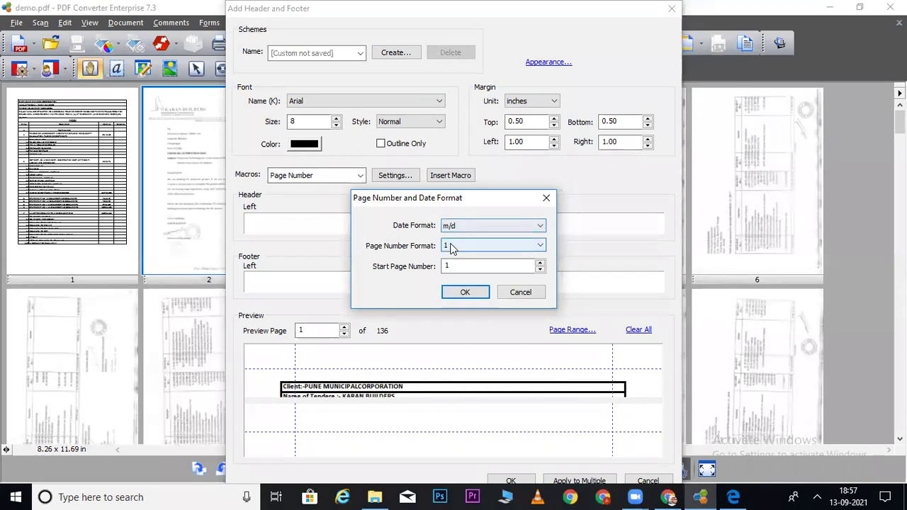
{"action": "left_click", "coordinate": [449, 246]}
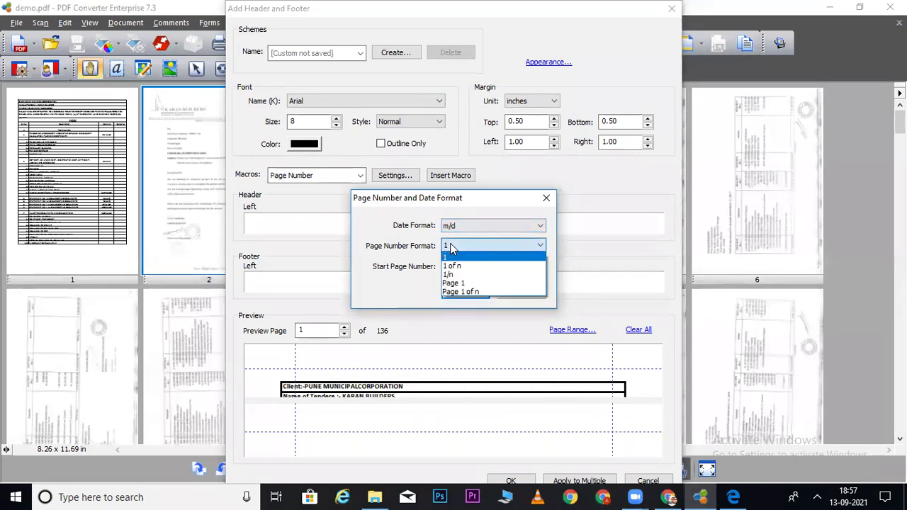
{"action": "left_click", "coordinate": [461, 292]}
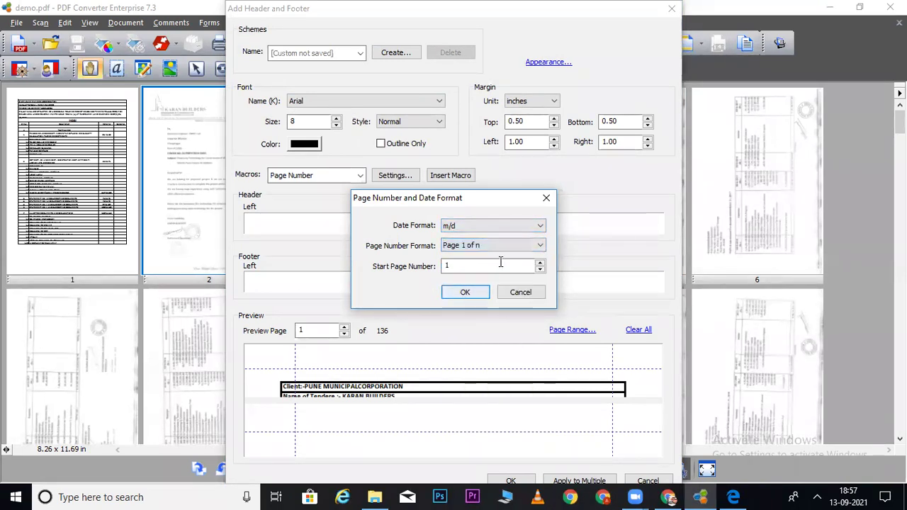
{"action": "left_click", "coordinate": [456, 266]}
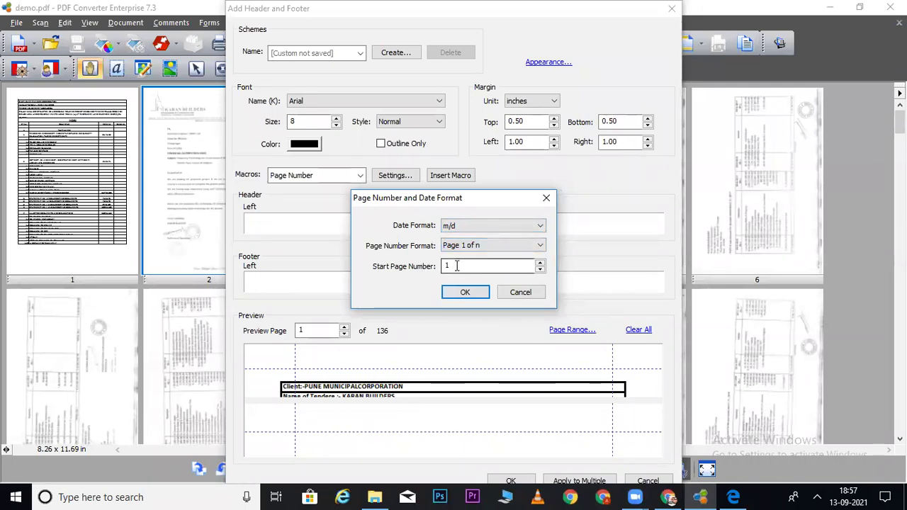
{"action": "key", "text": "BackSpace"}
{"action": "type", "text": "2"}
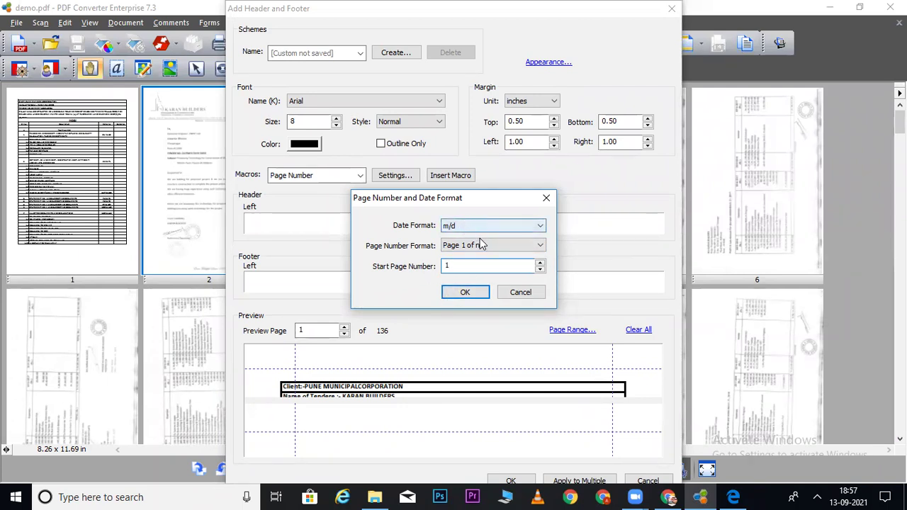
{"action": "left_click", "coordinate": [465, 292]}
Insert the page number field in the centre footer and set its text size to 14
{"action": "left_click", "coordinate": [440, 283]}
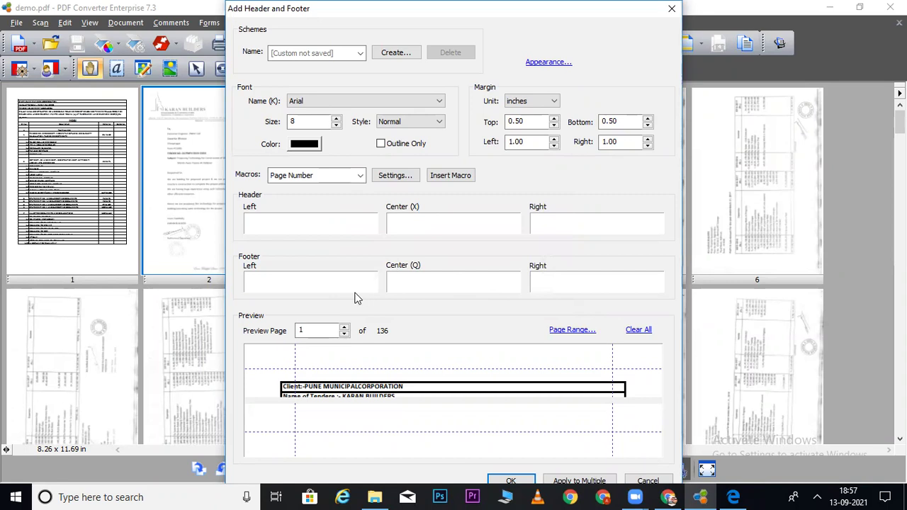
{"action": "left_click", "coordinate": [442, 182]}
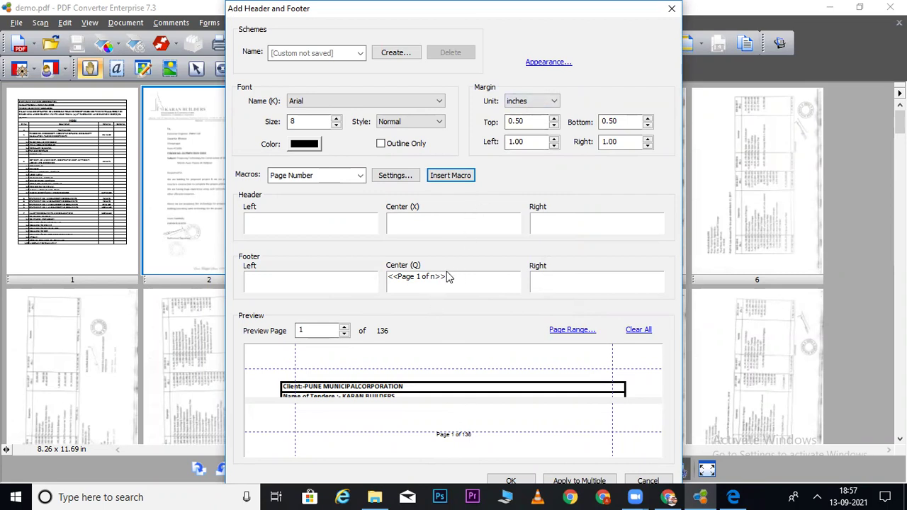
{"action": "left_click_drag", "start_coordinate": [451, 275], "coordinate": [379, 282]}
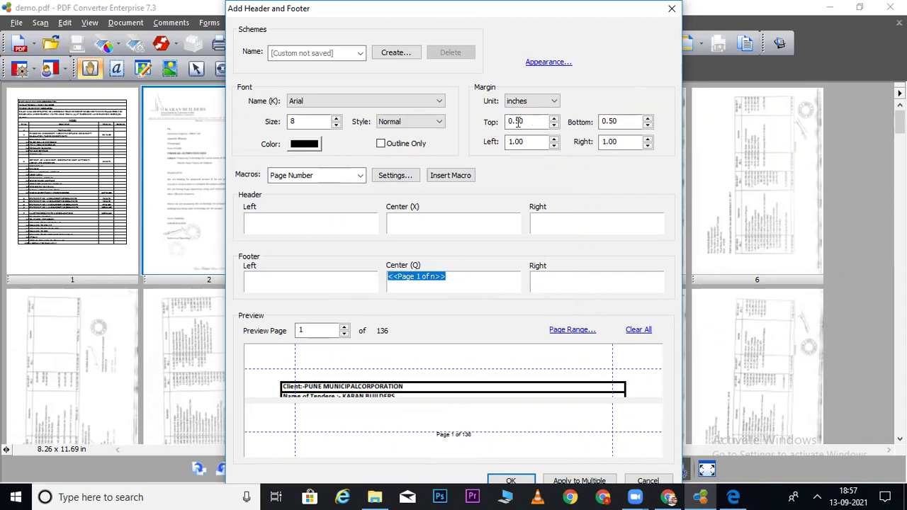
{"action": "left_click", "coordinate": [339, 118]}
{"action": "left_click", "coordinate": [339, 118]}
{"action": "left_click", "coordinate": [339, 119]}
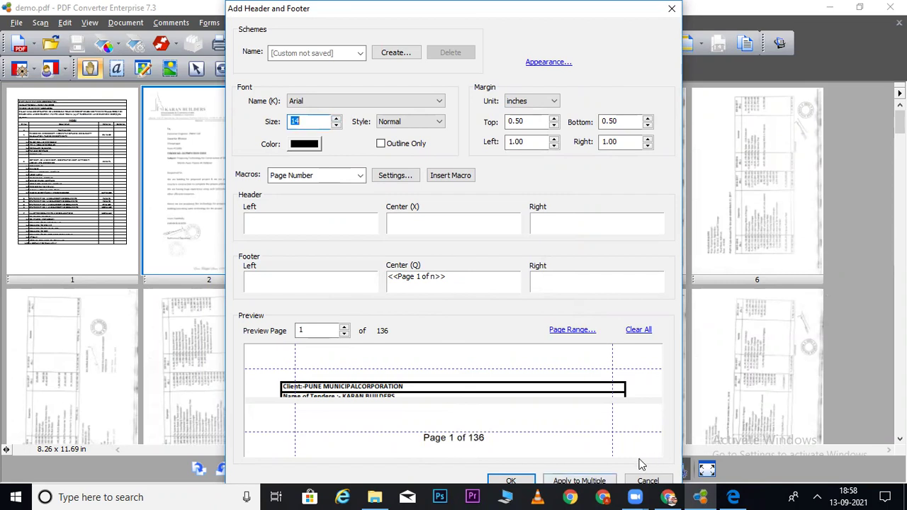
Apply the footer to demo.pdf and accept the output rules to stamp every page
{"action": "left_click", "coordinate": [579, 480]}
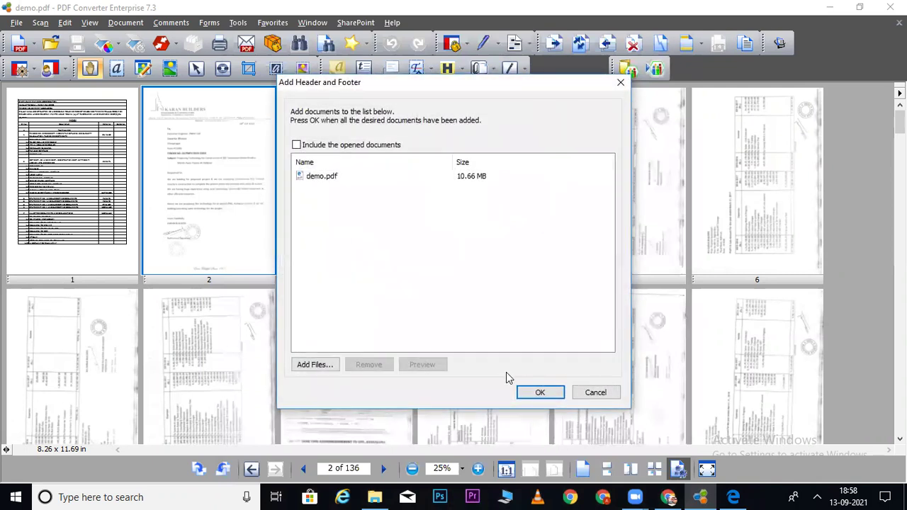
{"action": "left_click", "coordinate": [337, 183]}
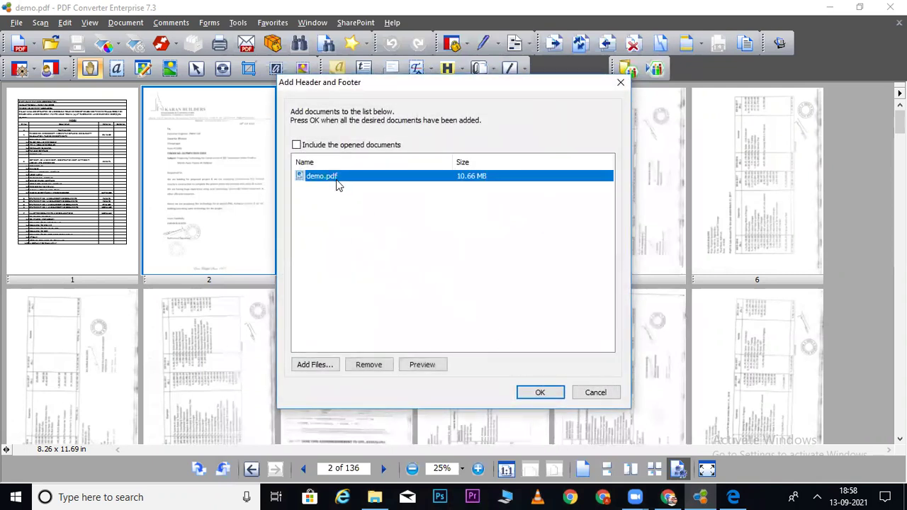
{"action": "left_click", "coordinate": [545, 395]}
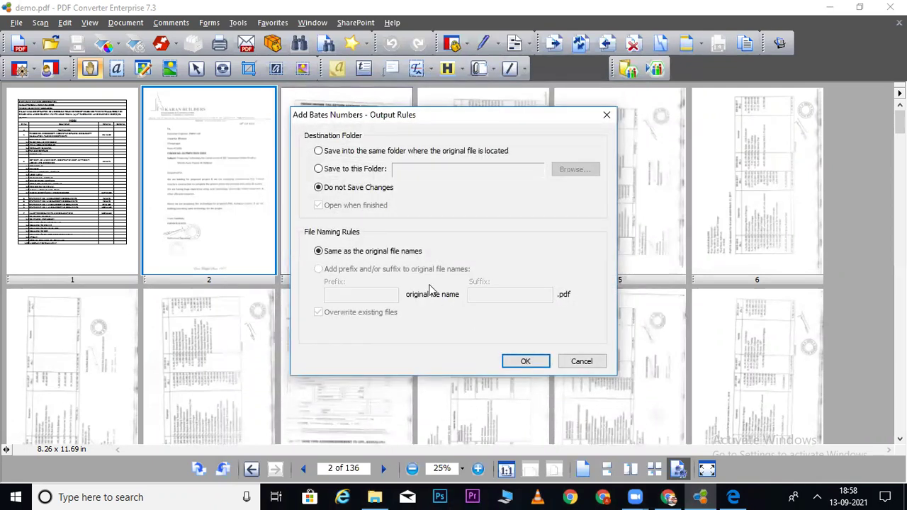
{"action": "left_click", "coordinate": [526, 362]}
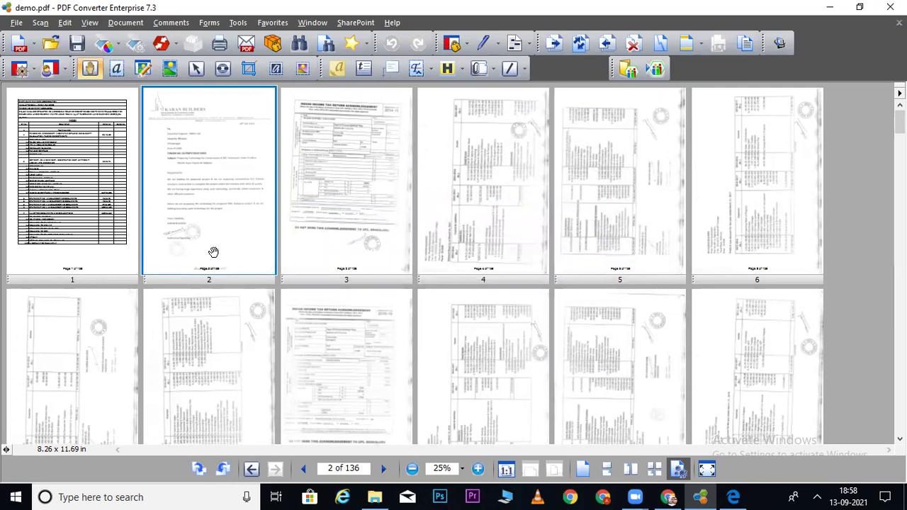
Zoom the pages to 75% and scroll through to check the new page-number footers
{"action": "left_click", "coordinate": [525, 493]}
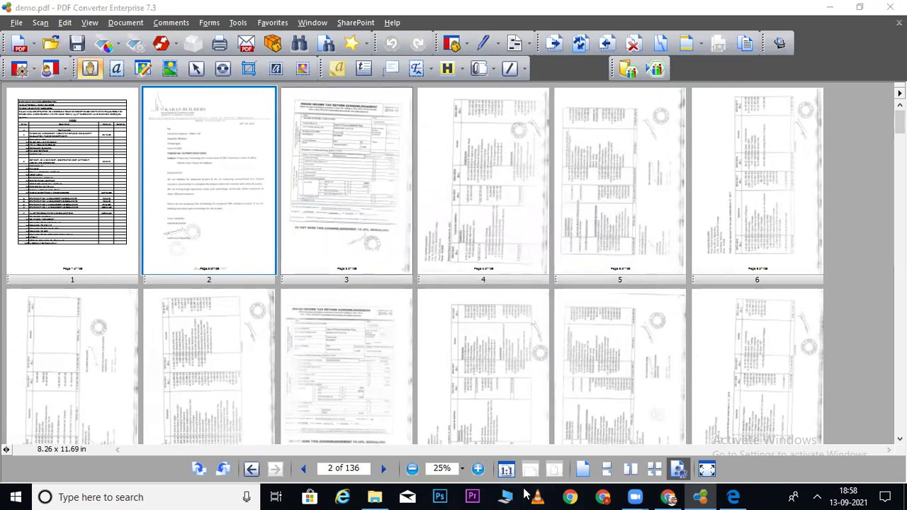
{"action": "left_click", "coordinate": [478, 468]}
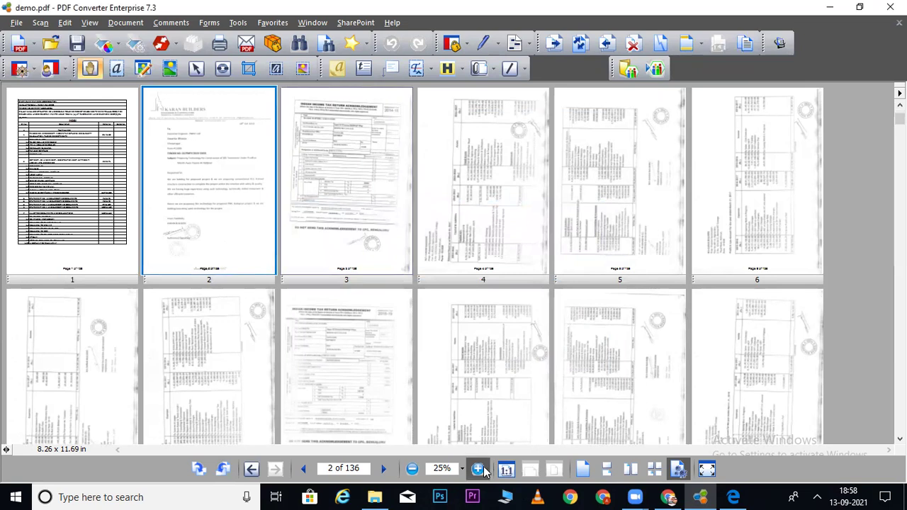
{"action": "left_click", "coordinate": [479, 468]}
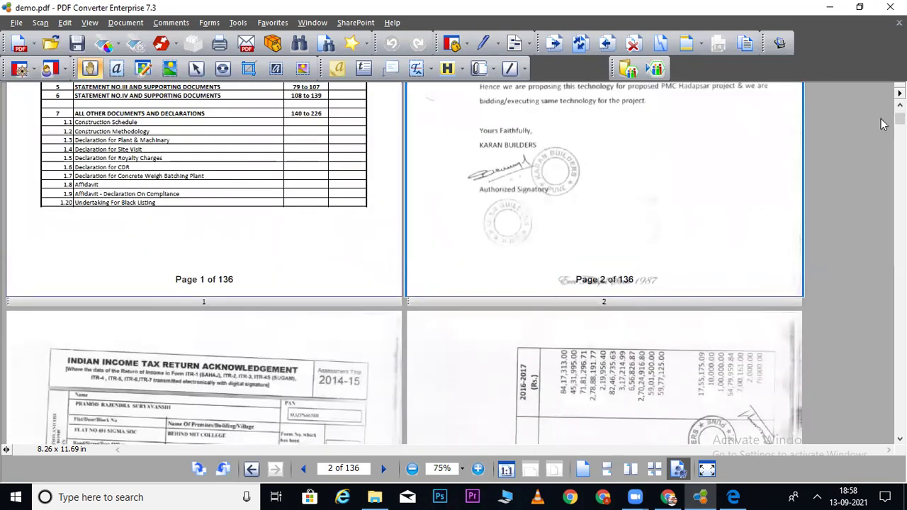
{"action": "scroll", "coordinate": [684, 192], "scroll_direction": "down", "scroll_amount": 2}
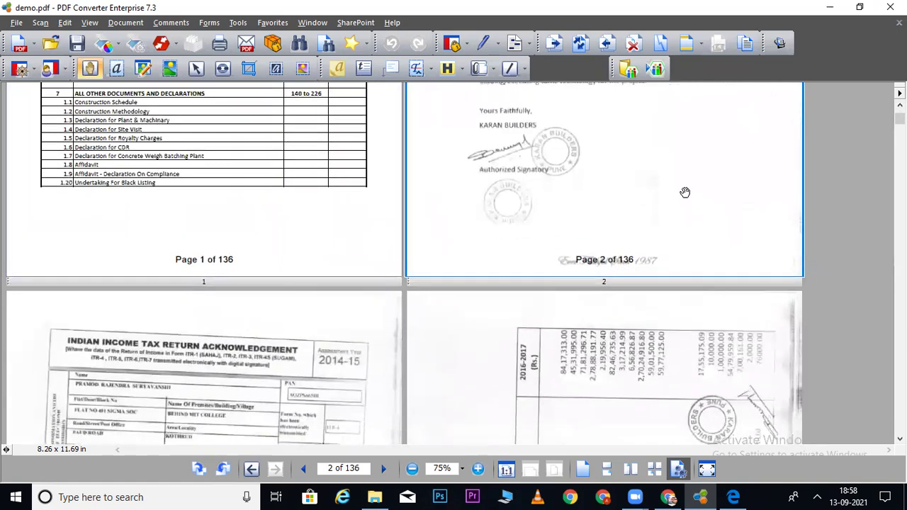
{"action": "scroll", "coordinate": [684, 192], "scroll_direction": "down", "scroll_amount": 5}
{"action": "scroll", "coordinate": [685, 192], "scroll_direction": "down", "scroll_amount": 2}
{"action": "scroll", "coordinate": [685, 192], "scroll_direction": "down", "scroll_amount": 2}
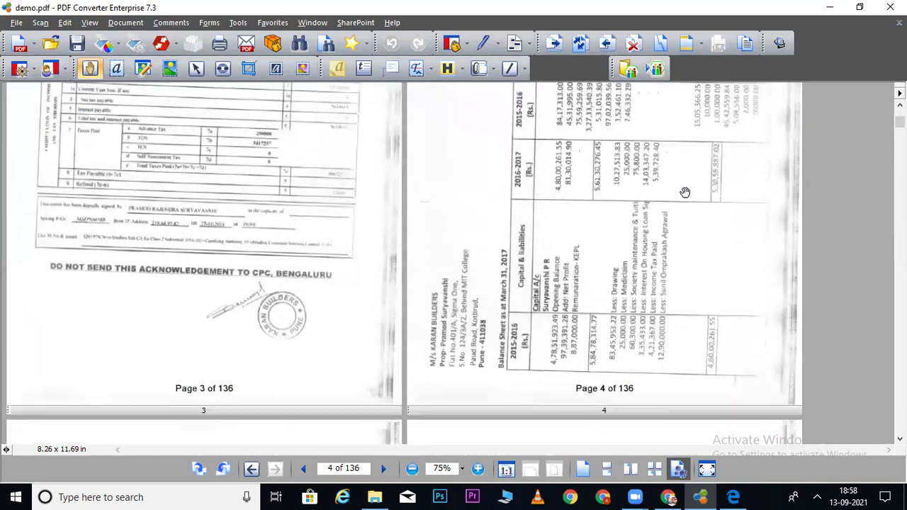
{"action": "scroll", "coordinate": [684, 191], "scroll_direction": "down", "scroll_amount": 3}
{"action": "scroll", "coordinate": [684, 192], "scroll_direction": "up", "scroll_amount": 3}
{"action": "scroll", "coordinate": [684, 192], "scroll_direction": "up", "scroll_amount": 4}
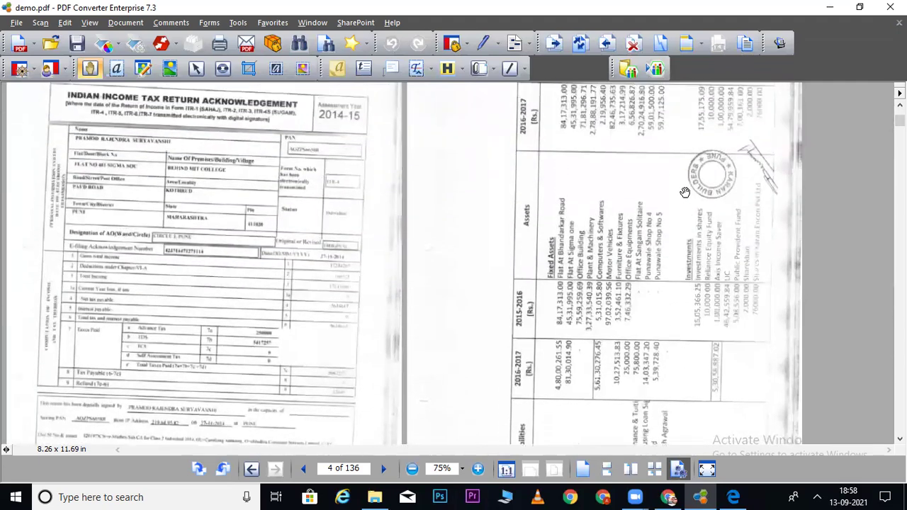
{"action": "scroll", "coordinate": [684, 192], "scroll_direction": "up", "scroll_amount": 3}
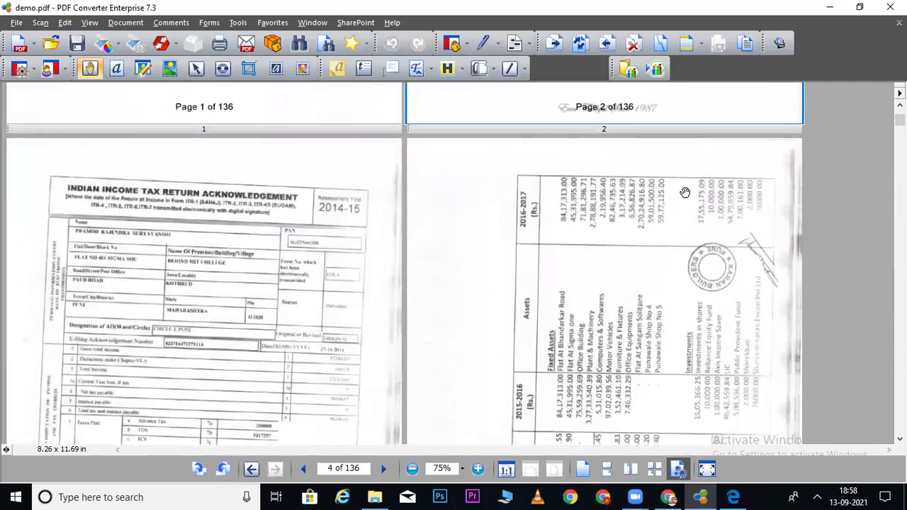
{"action": "scroll", "coordinate": [684, 192], "scroll_direction": "down", "scroll_amount": 3}
{"action": "scroll", "coordinate": [685, 192], "scroll_direction": "down", "scroll_amount": 3}
{"action": "scroll", "coordinate": [684, 192], "scroll_direction": "down", "scroll_amount": 2}
{"action": "scroll", "coordinate": [684, 192], "scroll_direction": "down", "scroll_amount": 4}
{"action": "scroll", "coordinate": [685, 192], "scroll_direction": "down", "scroll_amount": 3}
{"action": "scroll", "coordinate": [684, 192], "scroll_direction": "down", "scroll_amount": 4}
{"action": "scroll", "coordinate": [685, 192], "scroll_direction": "down", "scroll_amount": 1}
{"action": "scroll", "coordinate": [684, 192], "scroll_direction": "down", "scroll_amount": 1}
{"action": "scroll", "coordinate": [684, 192], "scroll_direction": "down", "scroll_amount": 2}
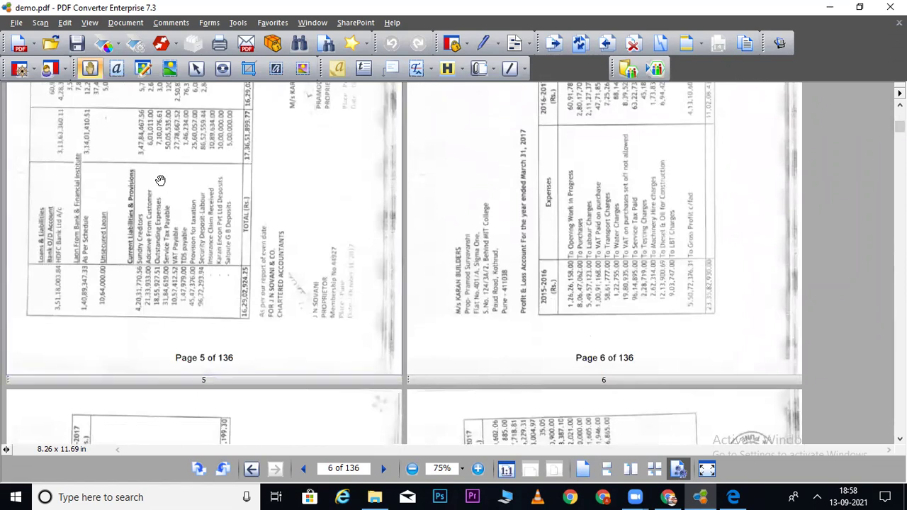
Save demo.pdf with its footers and select page 6
{"action": "left_click", "coordinate": [78, 44]}
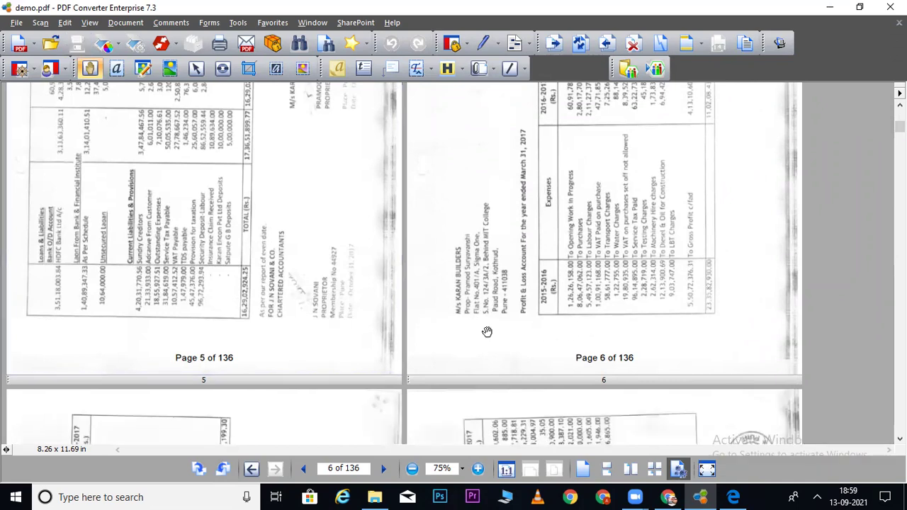
{"action": "left_click", "coordinate": [422, 315]}
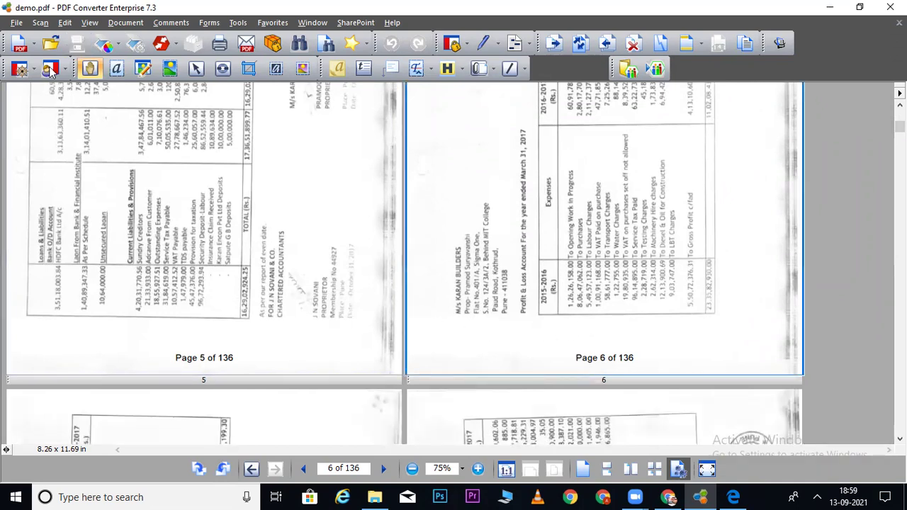
{"action": "left_click", "coordinate": [132, 27]}
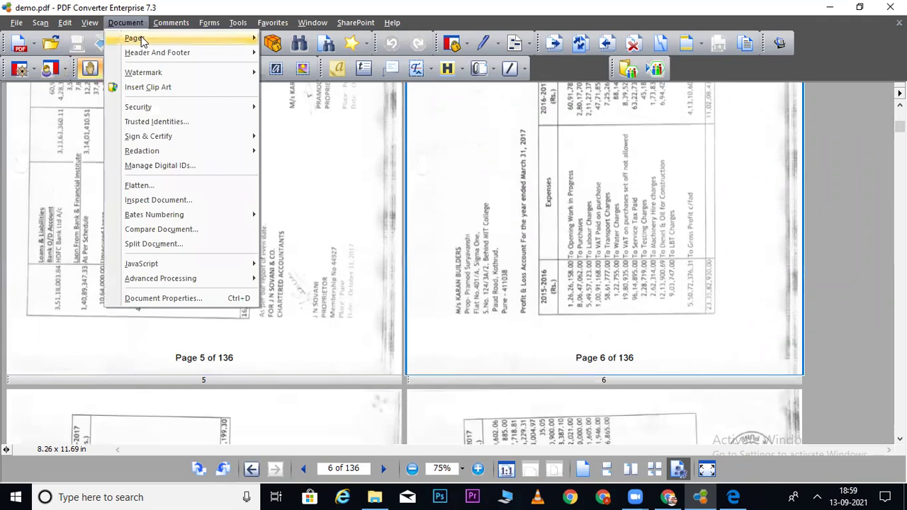
Insert 1.jpg, 2.jpg, 3.jpg and AADHARCARD.jpg from the Desktop folder as pages after page 2
{"action": "mouse_move", "coordinate": [140, 38]}
{"action": "left_click", "coordinate": [290, 54]}
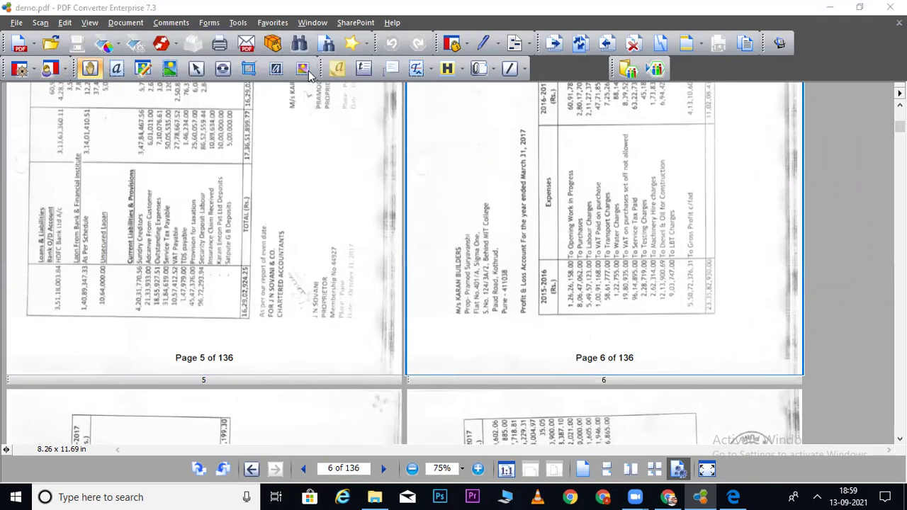
{"action": "left_click", "coordinate": [297, 196]}
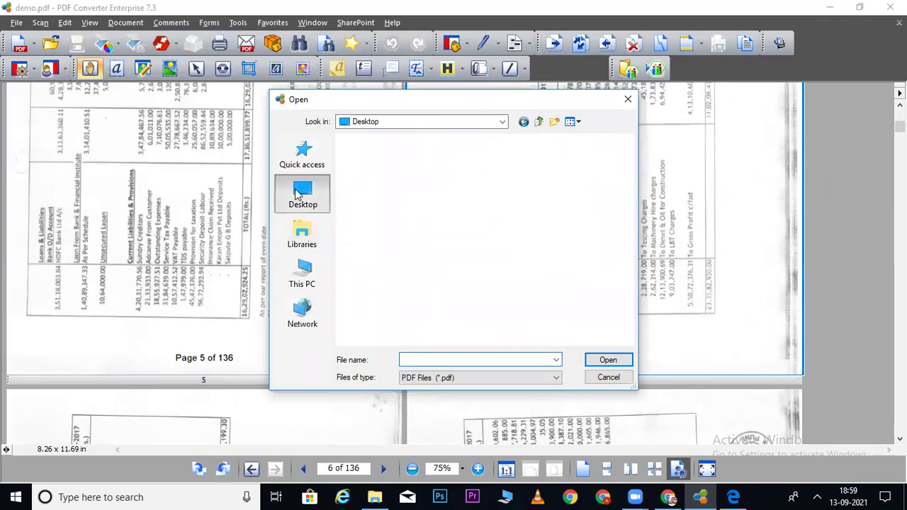
{"action": "mouse_move", "coordinate": [629, 155]}
{"action": "left_mouse_down"}
{"action": "mouse_move", "coordinate": [630, 185]}
{"action": "mouse_move", "coordinate": [628, 177]}
{"action": "left_mouse_up"}
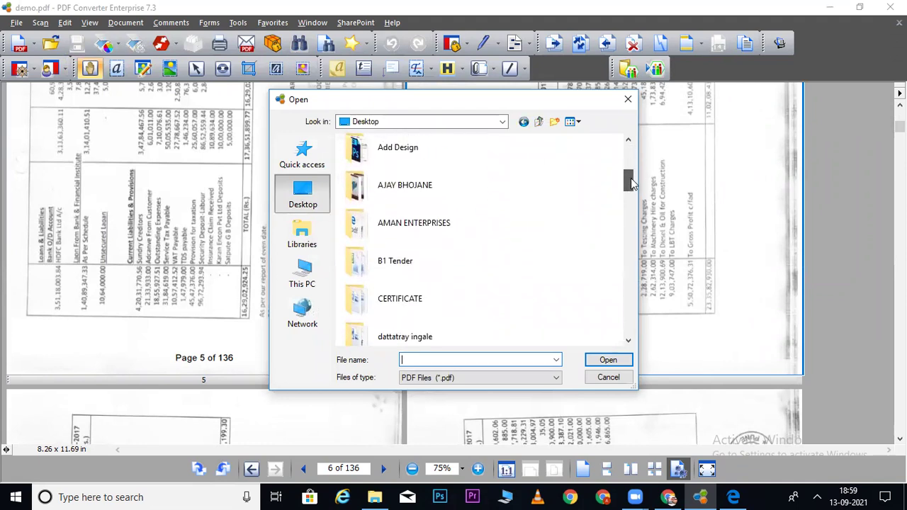
{"action": "left_click", "coordinate": [408, 194]}
{"action": "double_click", "coordinate": [409, 194]}
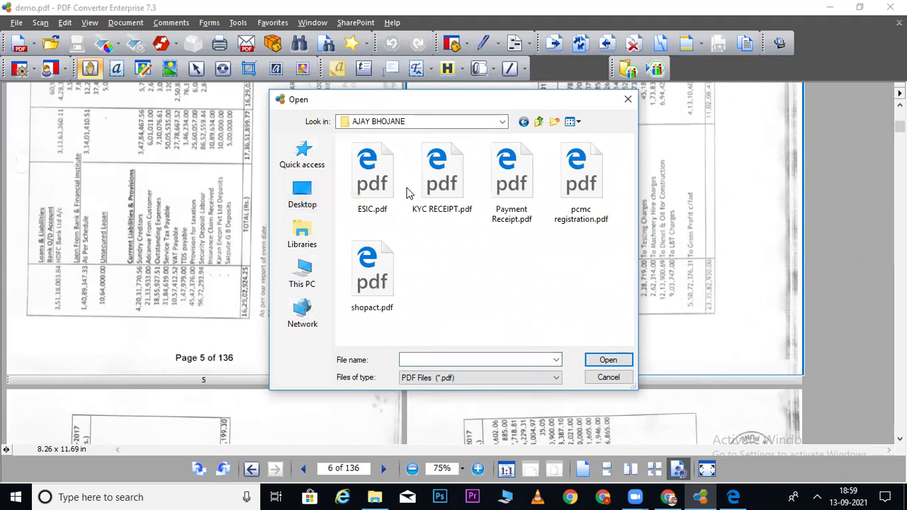
{"action": "left_click", "coordinate": [445, 377]}
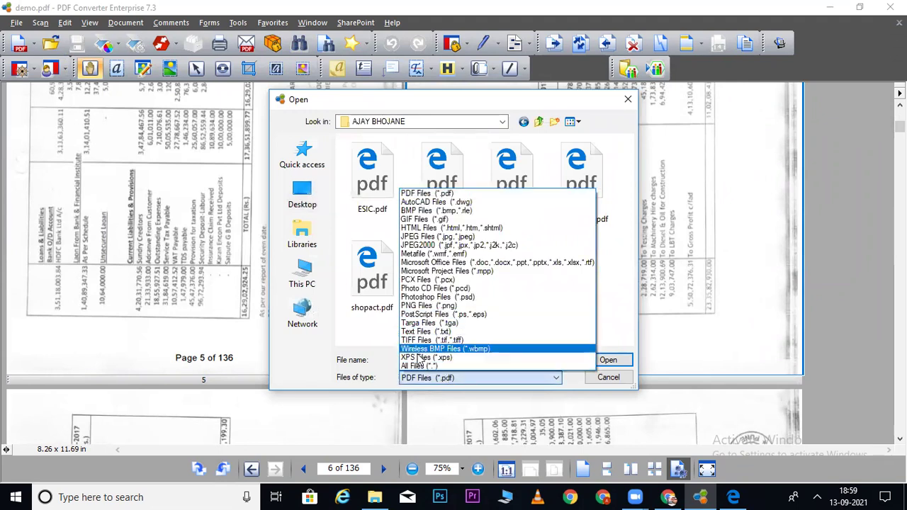
{"action": "left_click", "coordinate": [416, 367]}
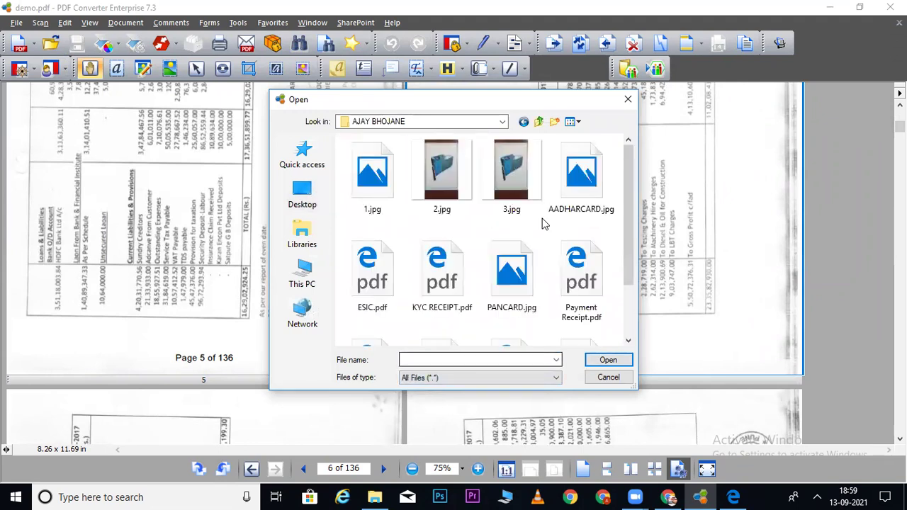
{"action": "left_click_drag", "start_coordinate": [356, 221], "coordinate": [608, 171]}
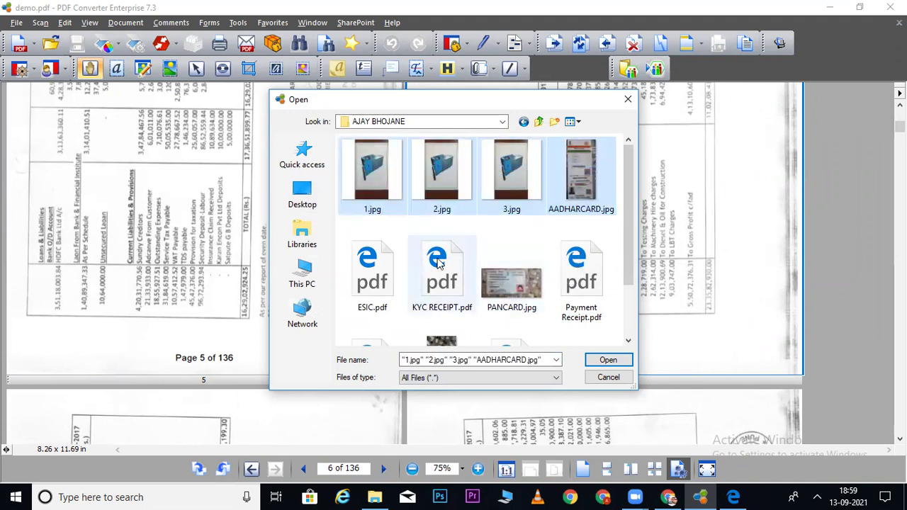
{"action": "left_click", "coordinate": [607, 360]}
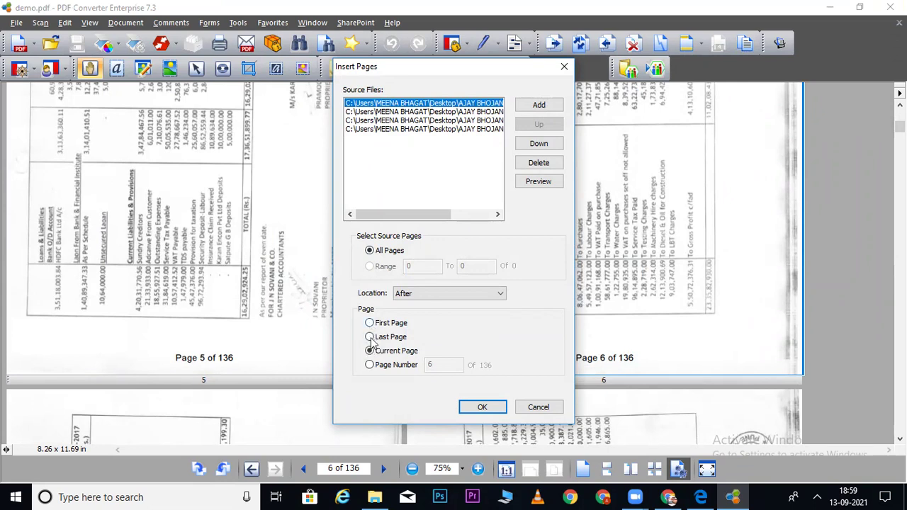
{"action": "left_click", "coordinate": [369, 364]}
{"action": "type", "text": "2"}
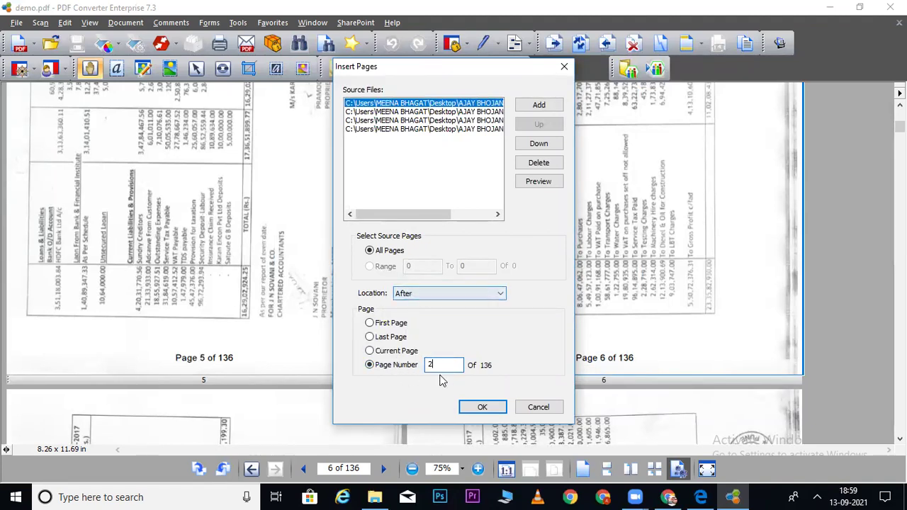
{"action": "key", "text": "Return"}
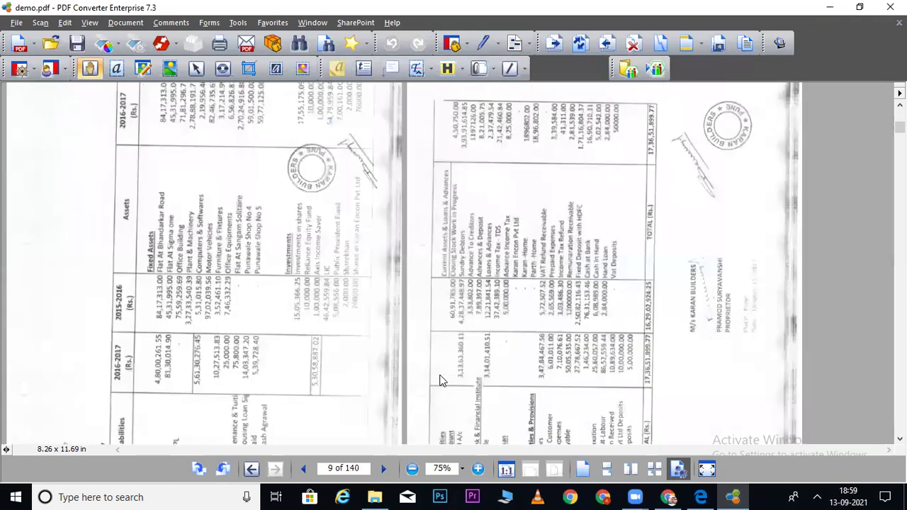
Zoom the page grid out to 50%, return to the first row, and select page 3
{"action": "left_click", "coordinate": [412, 469]}
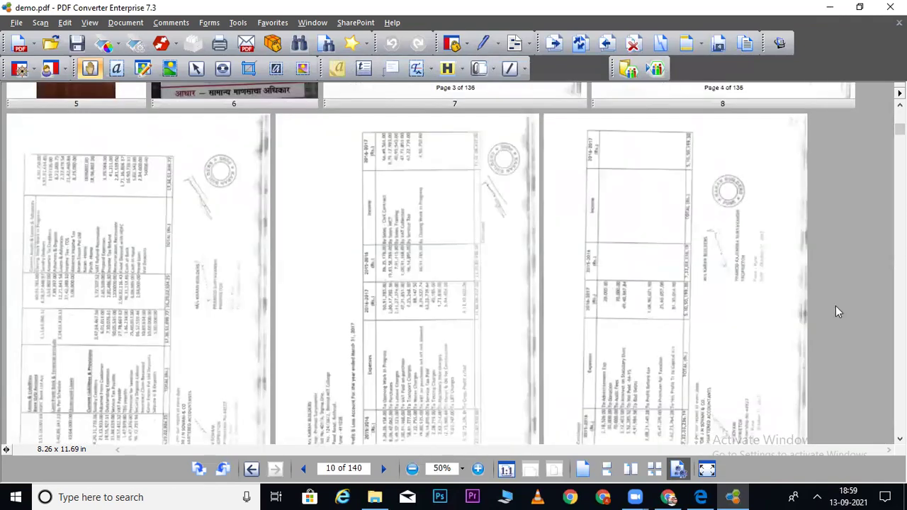
{"action": "scroll", "coordinate": [453, 264], "scroll_direction": "up", "scroll_amount": 1}
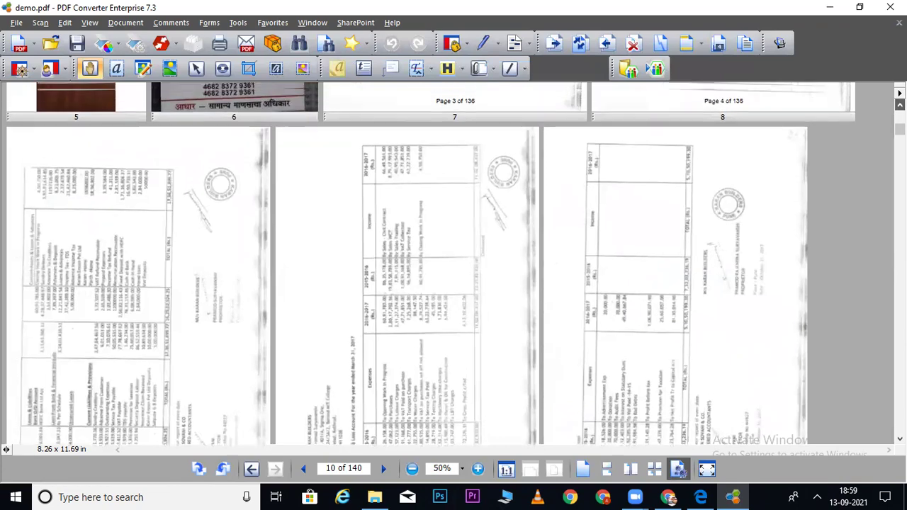
{"action": "scroll", "coordinate": [454, 264], "scroll_direction": "up", "scroll_amount": 1}
{"action": "scroll", "coordinate": [453, 264], "scroll_direction": "up", "scroll_amount": 1}
{"action": "scroll", "coordinate": [453, 264], "scroll_direction": "up", "scroll_amount": 1}
{"action": "scroll", "coordinate": [453, 263], "scroll_direction": "up", "scroll_amount": 1}
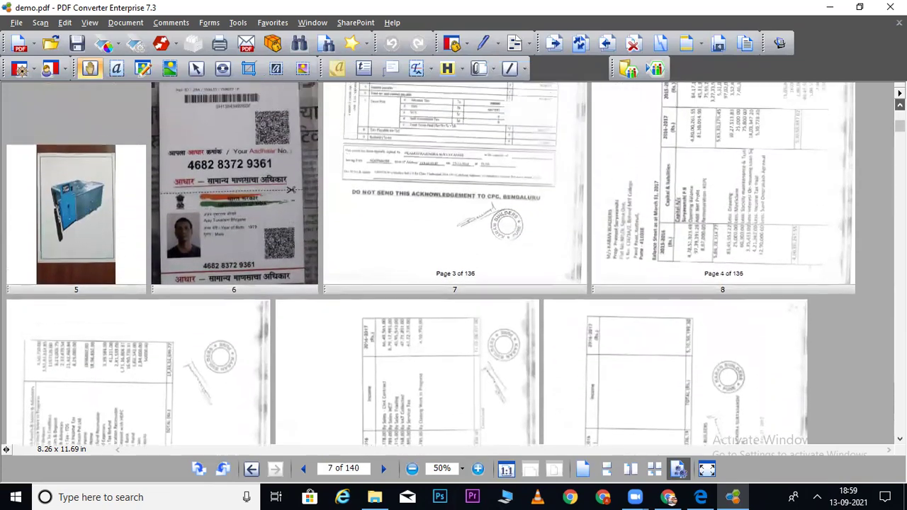
{"action": "scroll", "coordinate": [453, 264], "scroll_direction": "up", "scroll_amount": 1}
{"action": "scroll", "coordinate": [454, 264], "scroll_direction": "up", "scroll_amount": 1}
{"action": "scroll", "coordinate": [453, 263], "scroll_direction": "up", "scroll_amount": 1}
{"action": "scroll", "coordinate": [453, 263], "scroll_direction": "up", "scroll_amount": 1}
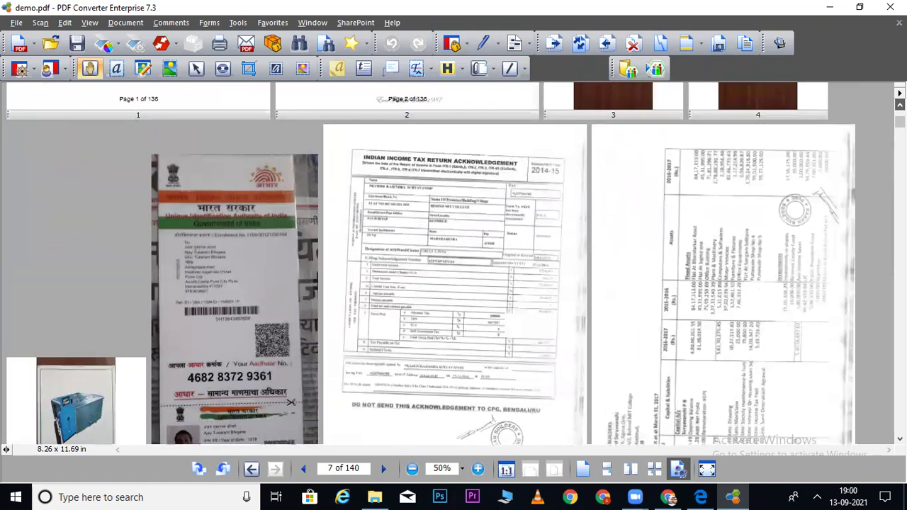
{"action": "scroll", "coordinate": [453, 264], "scroll_direction": "up", "scroll_amount": 1}
{"action": "scroll", "coordinate": [454, 263], "scroll_direction": "up", "scroll_amount": 1}
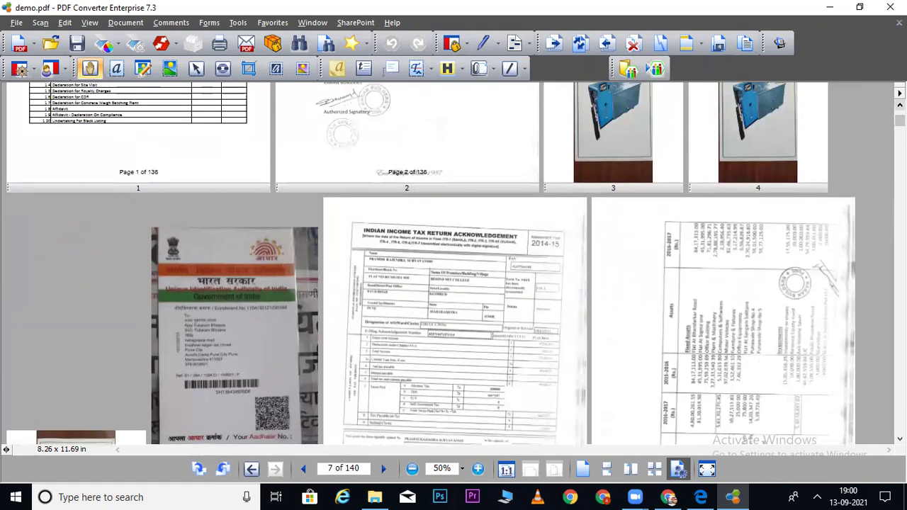
{"action": "scroll", "coordinate": [585, 245], "scroll_direction": "up", "scroll_amount": 2}
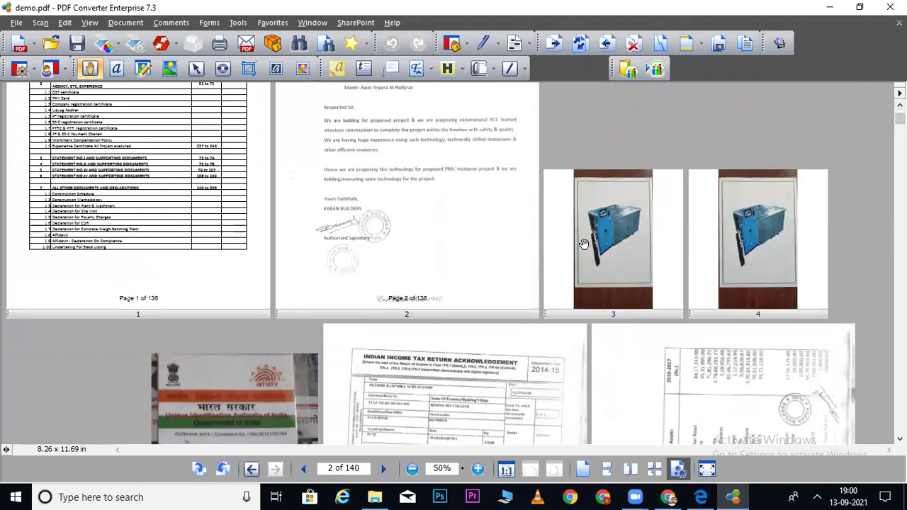
{"action": "left_click", "coordinate": [614, 241]}
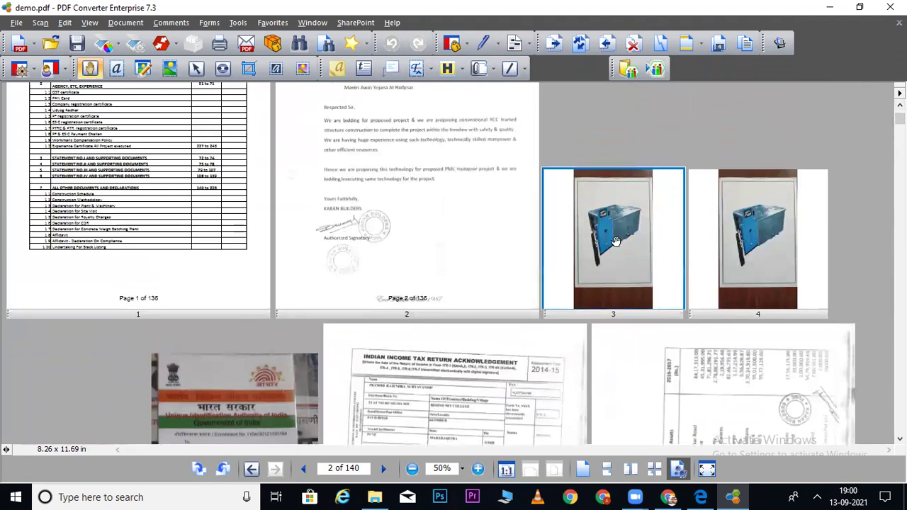
Delete pages 3 to 4 of demo.pdf, leaving 138 pages
{"action": "left_click", "coordinate": [765, 252], "text": "ctrl"}
{"action": "right_click", "coordinate": [763, 251]}
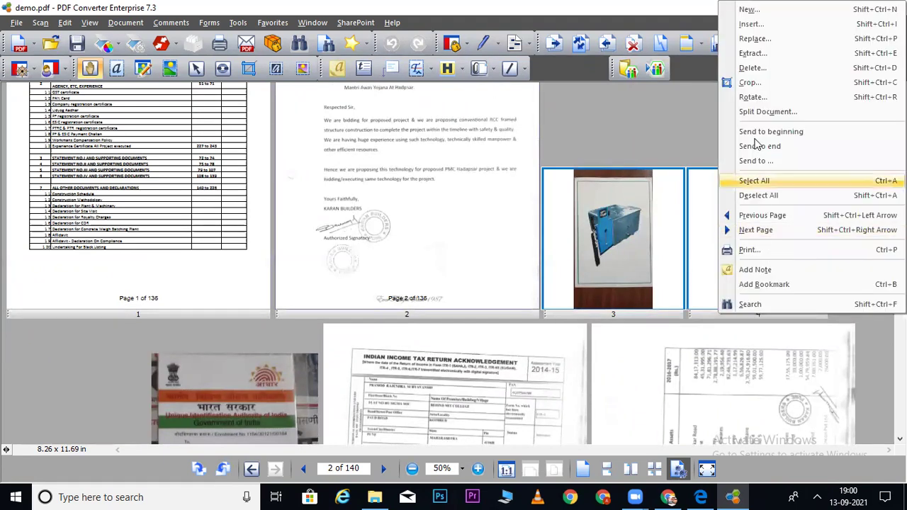
{"action": "left_click", "coordinate": [750, 67]}
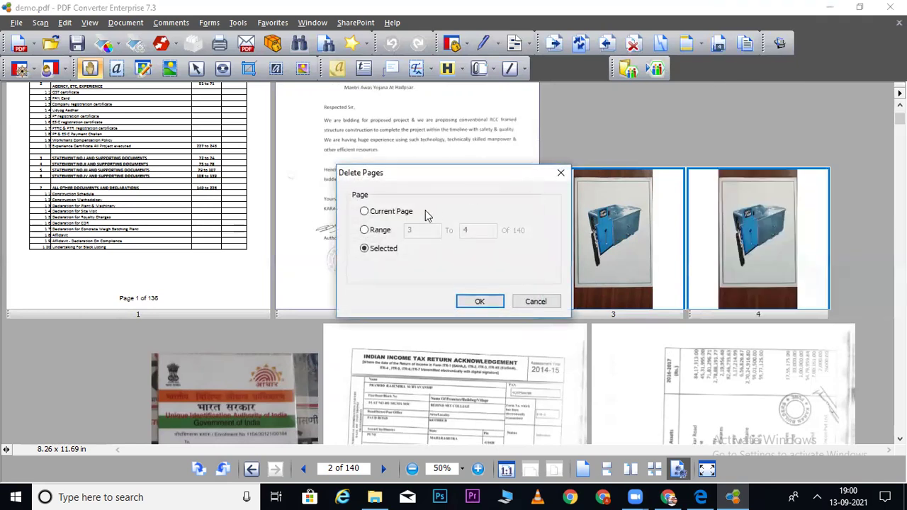
{"action": "left_click", "coordinate": [377, 230]}
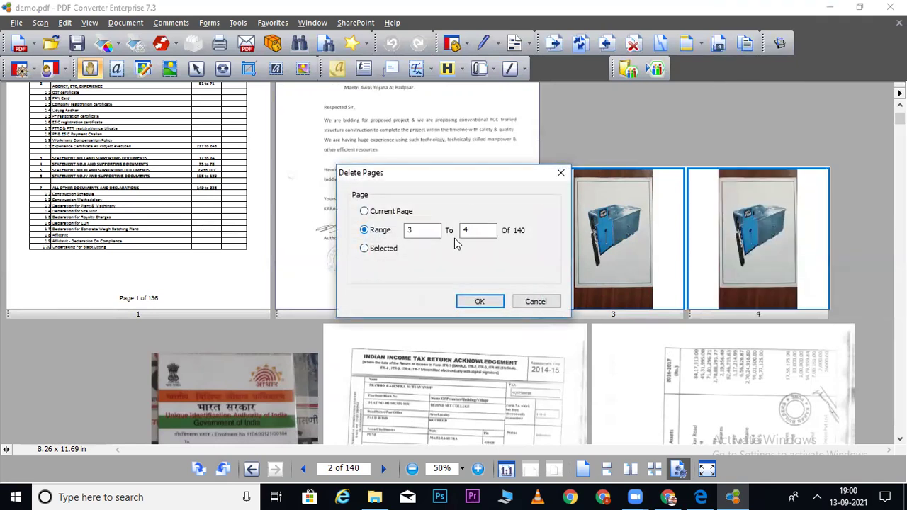
{"action": "left_click", "coordinate": [483, 304]}
{"action": "left_click", "coordinate": [522, 269]}
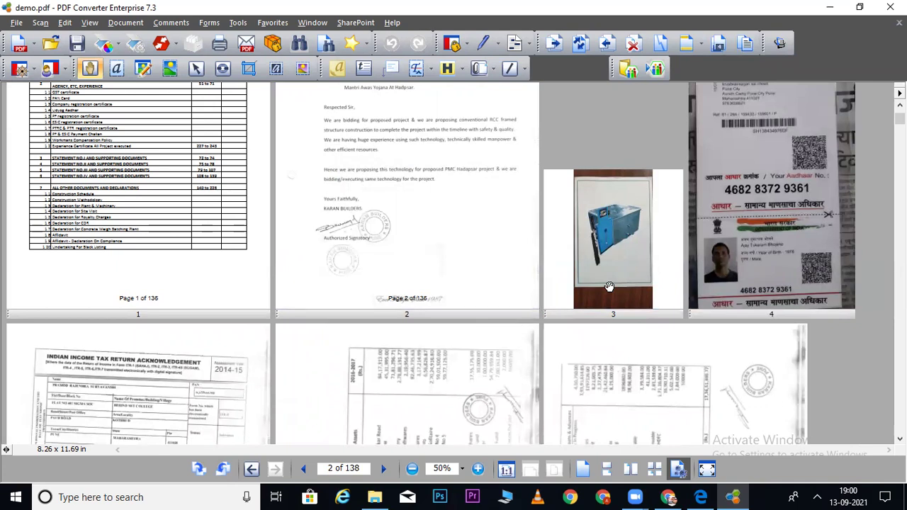
Save demo.pdf and accept renumbering so footers read 'Page x of 138'
{"action": "left_click", "coordinate": [78, 47]}
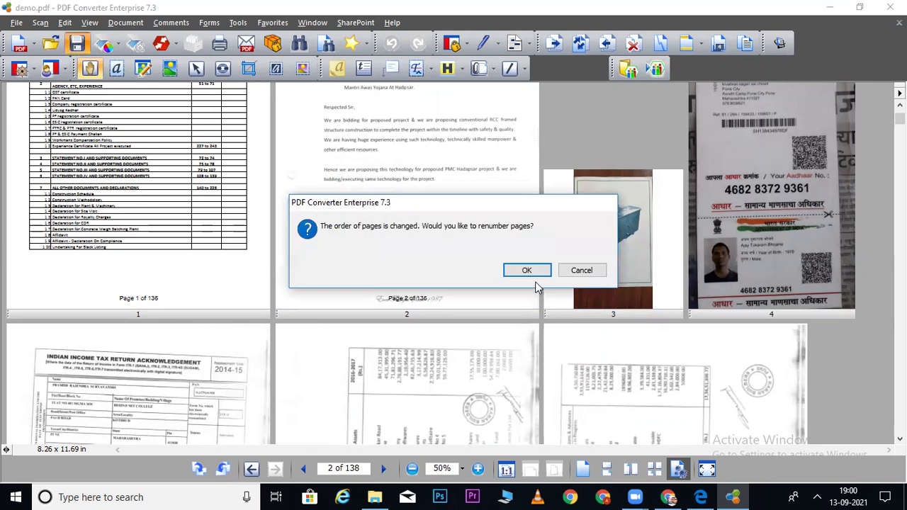
{"action": "left_click", "coordinate": [532, 273]}
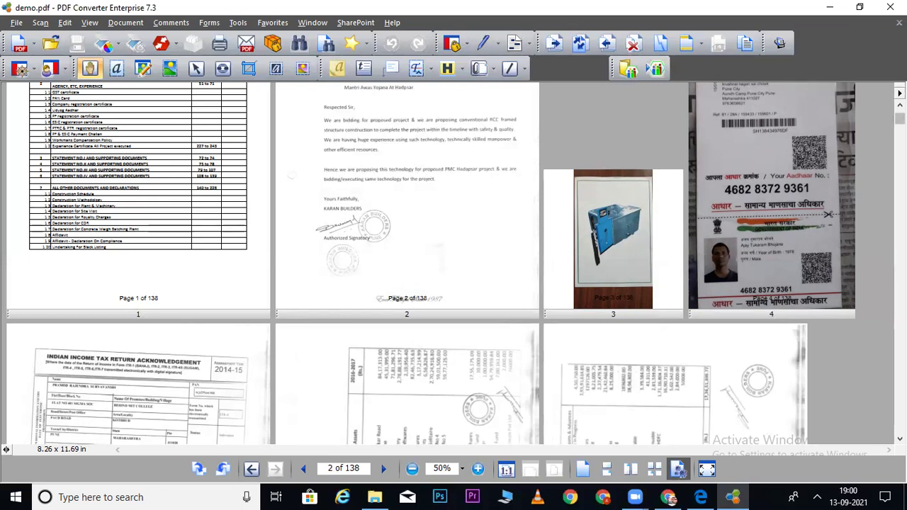
Select page 1 at the top of demo.pdf and bring up File > Print
{"action": "scroll", "coordinate": [453, 262], "scroll_direction": "up", "scroll_amount": 3}
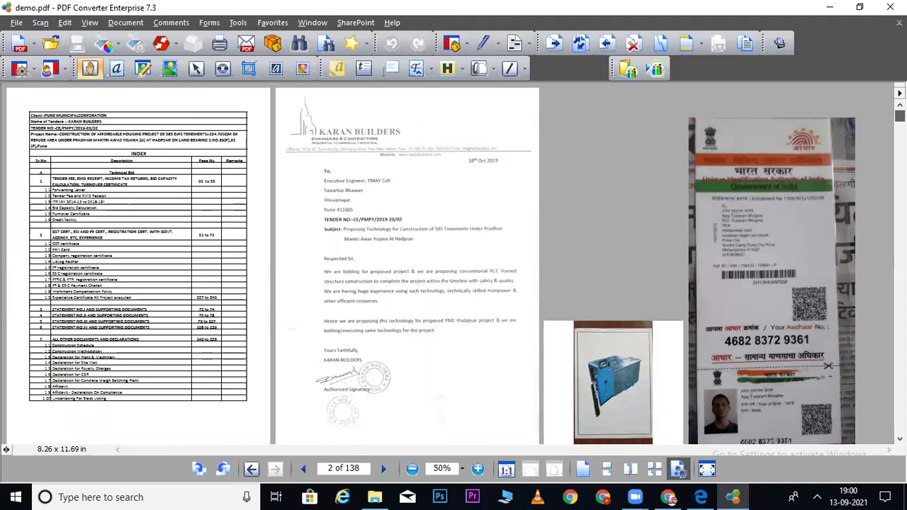
{"action": "scroll", "coordinate": [453, 262], "scroll_direction": "down", "scroll_amount": 5}
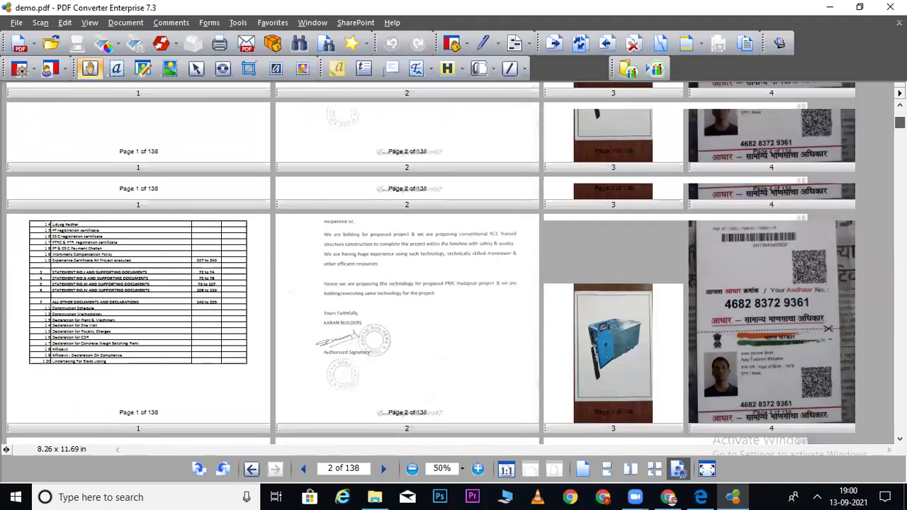
{"action": "scroll", "coordinate": [453, 262], "scroll_direction": "up", "scroll_amount": 5}
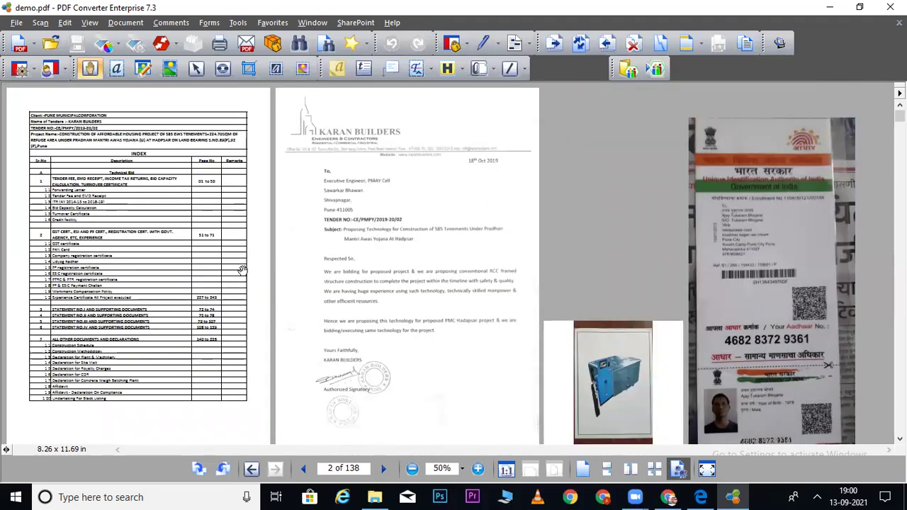
{"action": "left_click", "coordinate": [124, 296]}
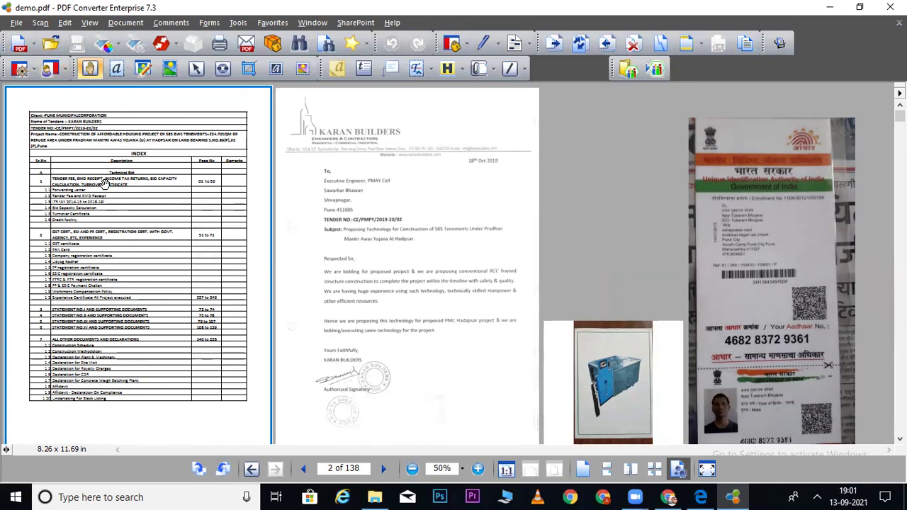
{"action": "left_click", "coordinate": [16, 23]}
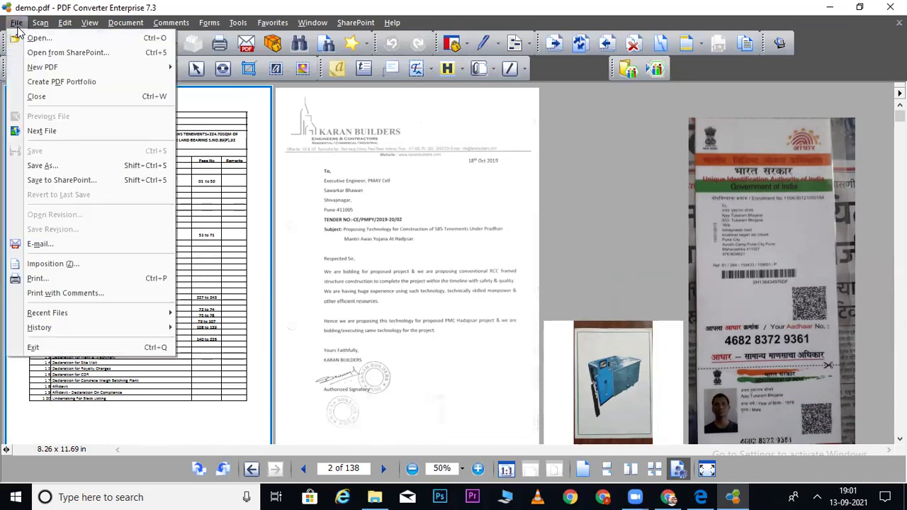
{"action": "left_click", "coordinate": [41, 277]}
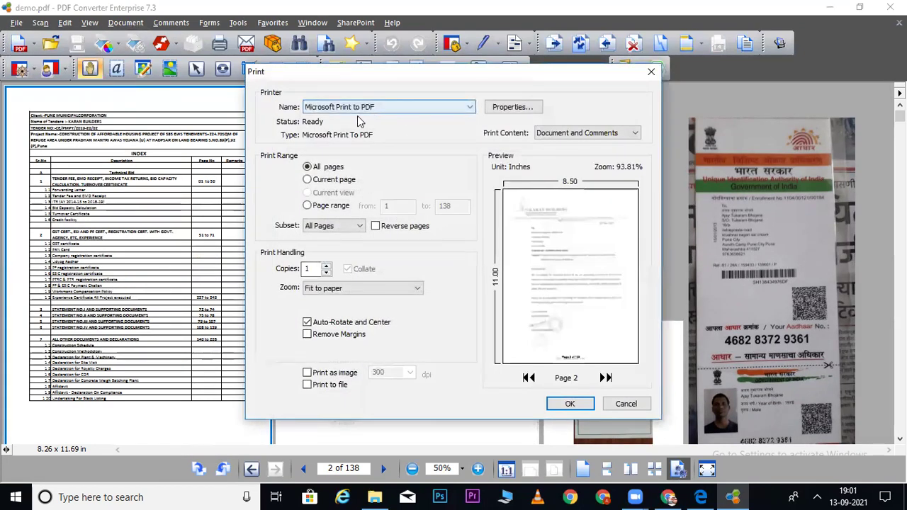
Print only page 1 to the DocuCom PDF Driver
{"action": "left_click", "coordinate": [363, 107]}
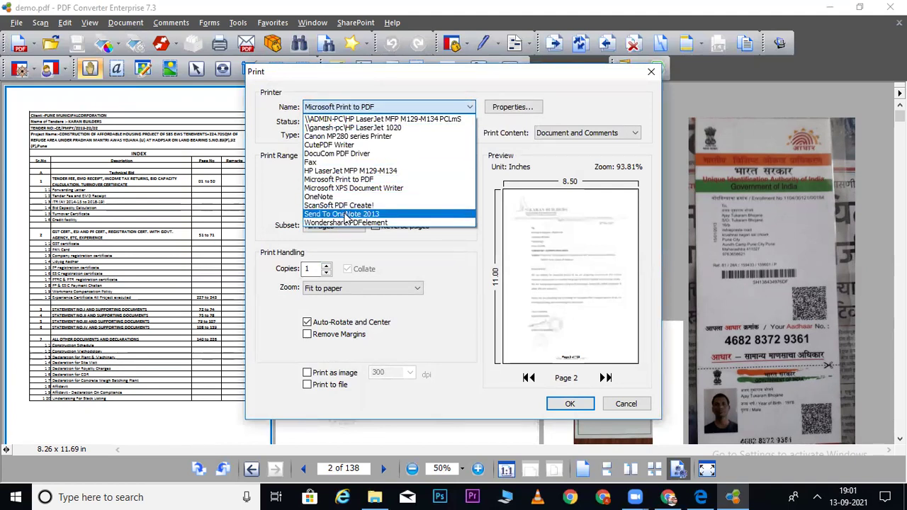
{"action": "left_click", "coordinate": [327, 154]}
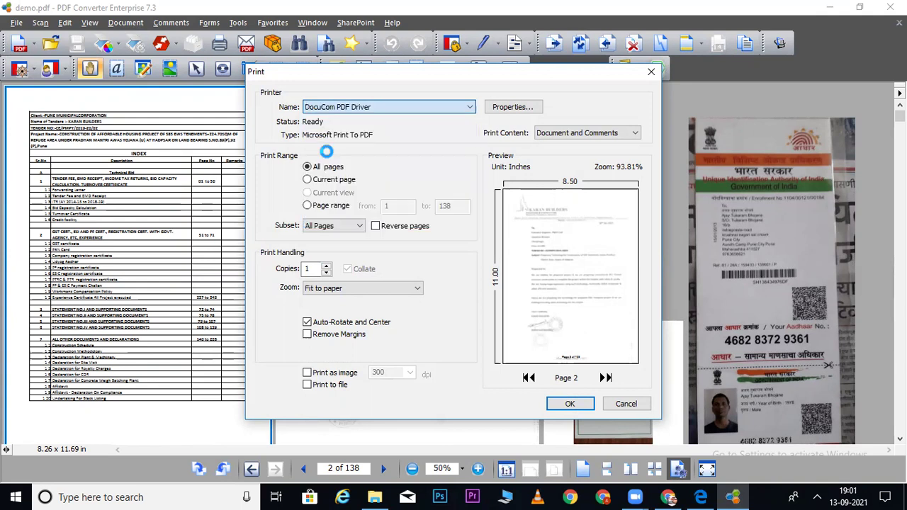
{"action": "left_click", "coordinate": [306, 206]}
{"action": "key", "text": "Tab"}
{"action": "type", "text": "1"}
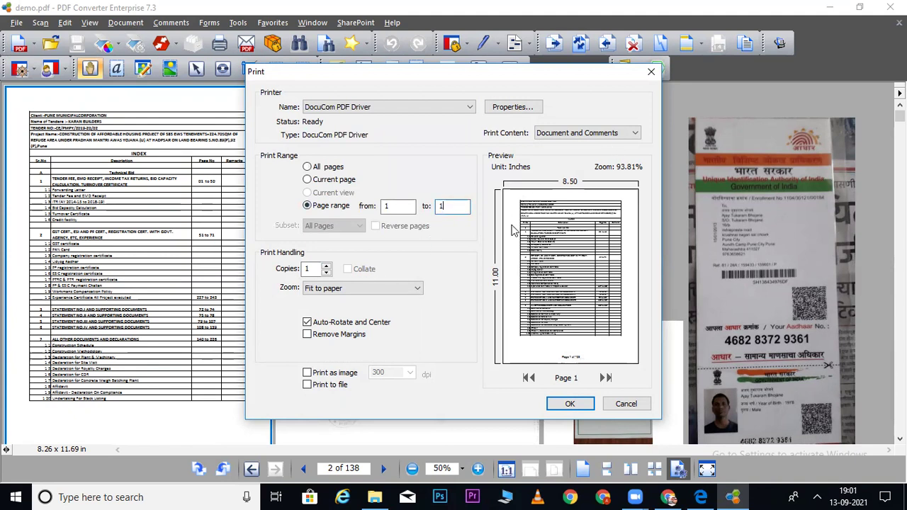
{"action": "key", "text": "Return"}
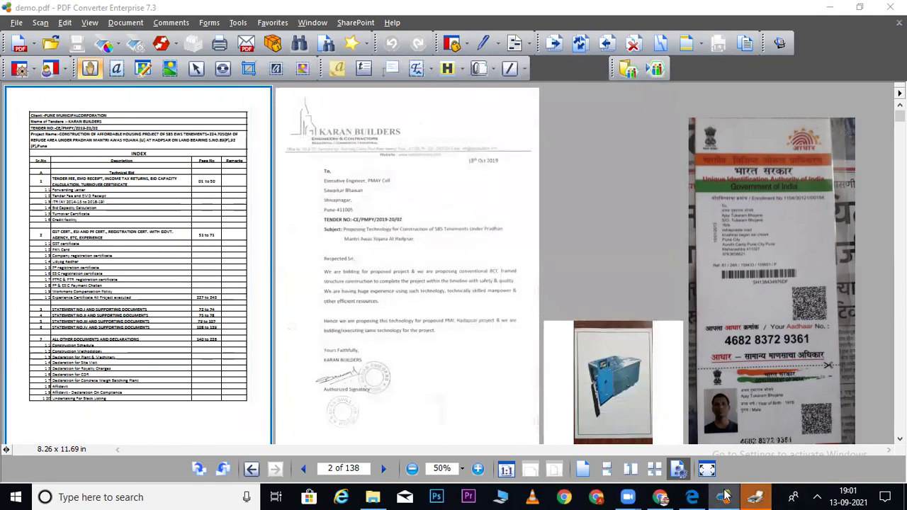
Save the printed page as 'index' on the Desktop
{"action": "left_click", "coordinate": [755, 495]}
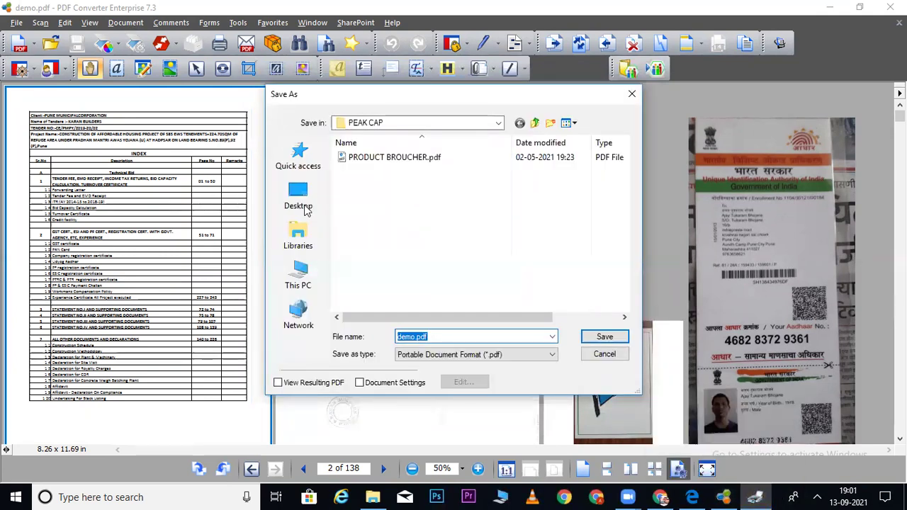
{"action": "left_click", "coordinate": [294, 200]}
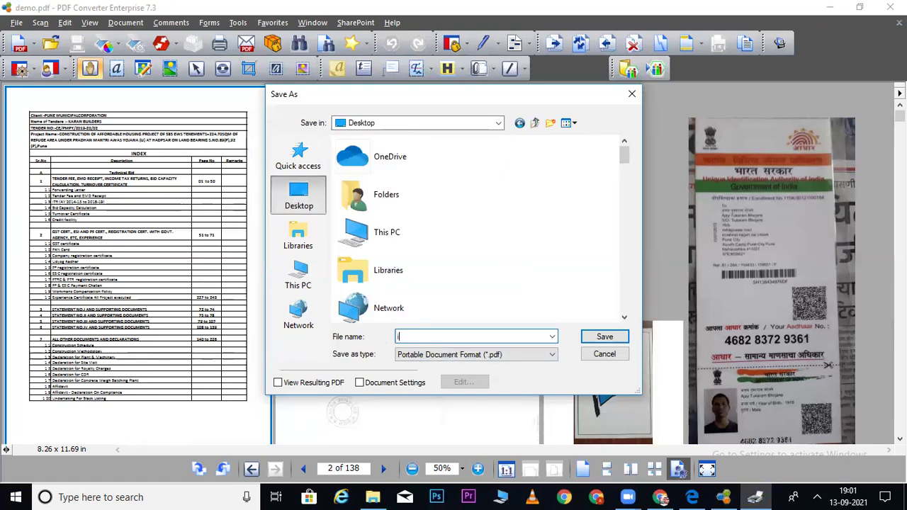
{"action": "type", "text": "index"}
{"action": "key", "text": "Return"}
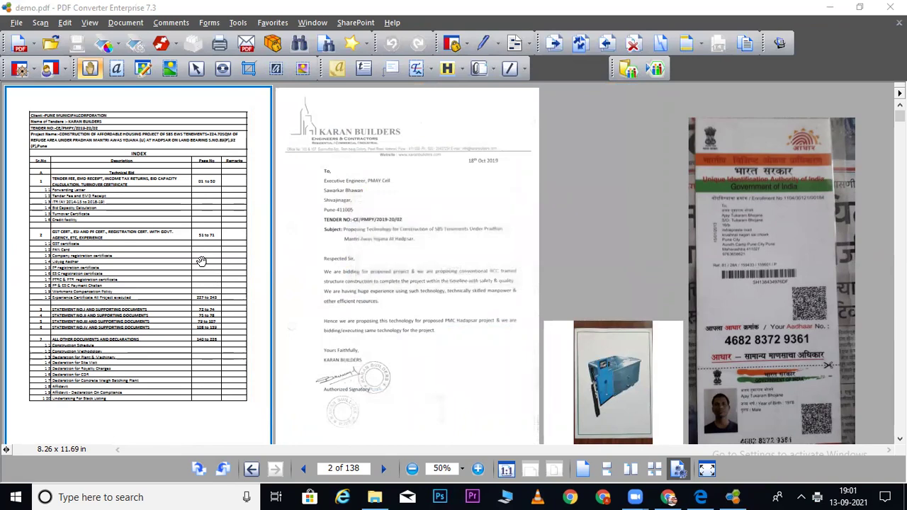
Close the certificate viewer and open Desktop index.pdf with PDF Converter
{"action": "left_click", "coordinate": [832, 8]}
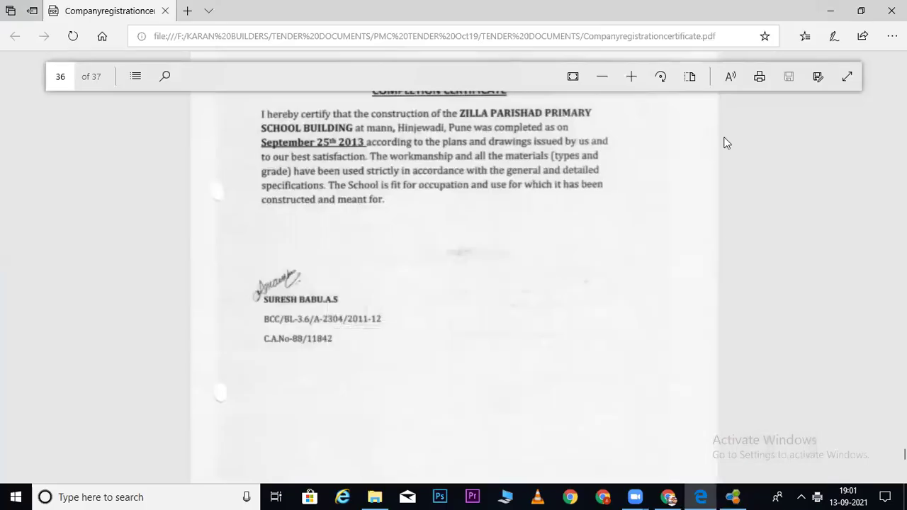
{"action": "left_click", "coordinate": [891, 10]}
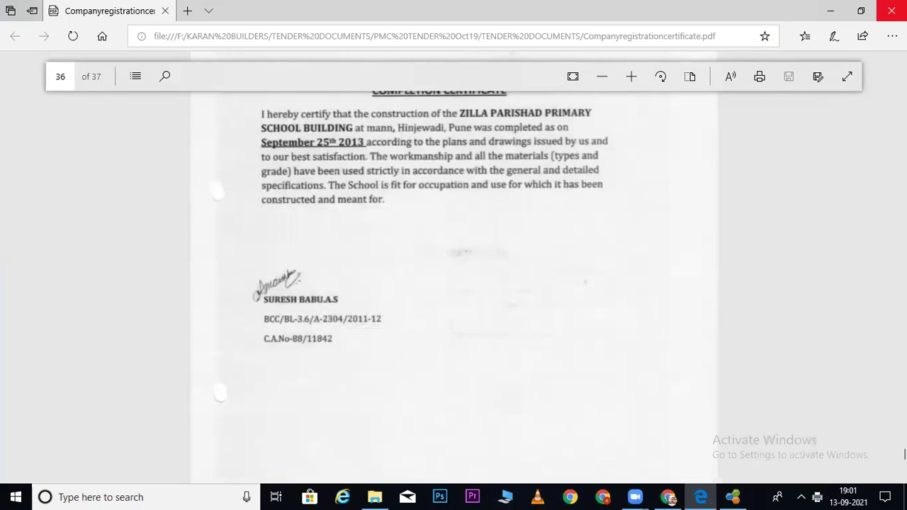
{"action": "left_click", "coordinate": [827, 14]}
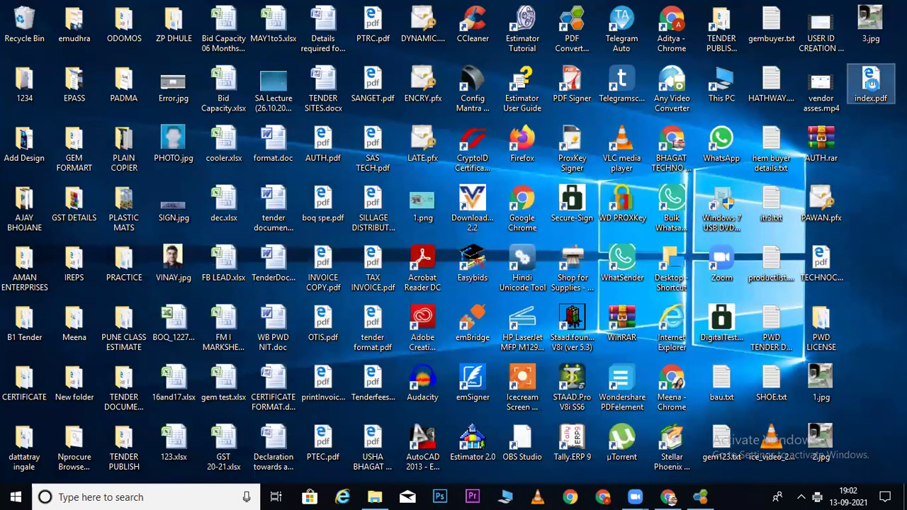
{"action": "right_click", "coordinate": [874, 89]}
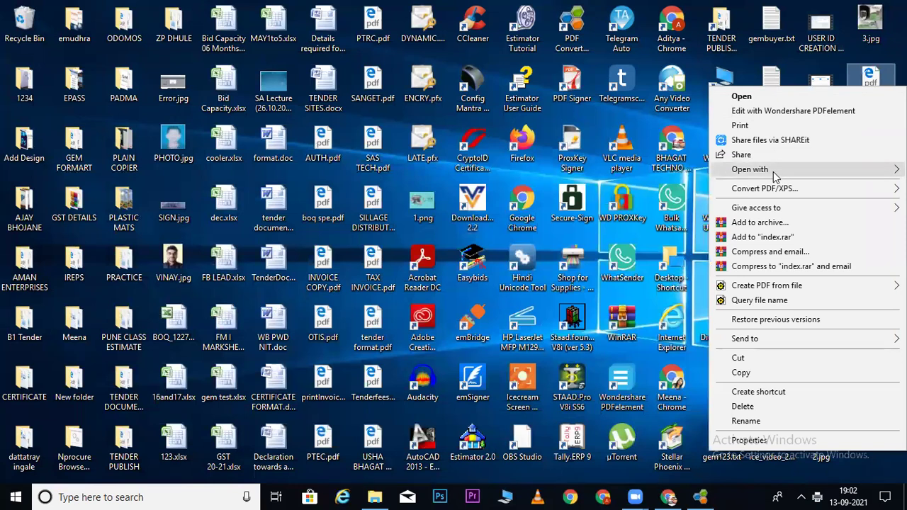
{"action": "mouse_move", "coordinate": [765, 175]}
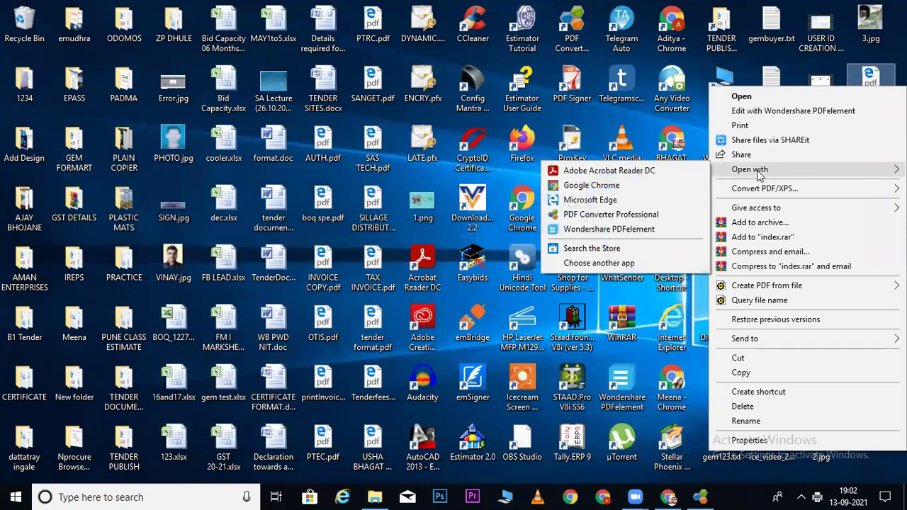
{"action": "left_click", "coordinate": [590, 215]}
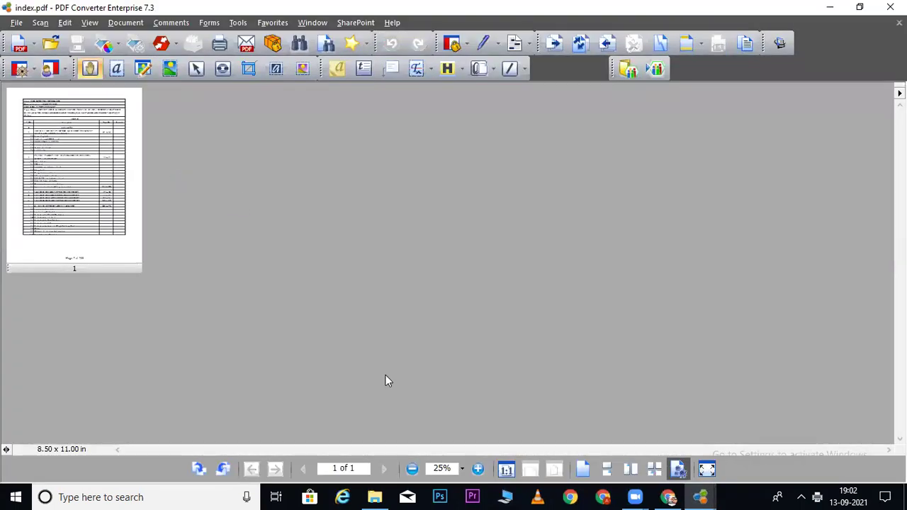
Zoom to 50% and save index.pdf to the Desktop as a Word document, index.doc
{"action": "left_click", "coordinate": [477, 468]}
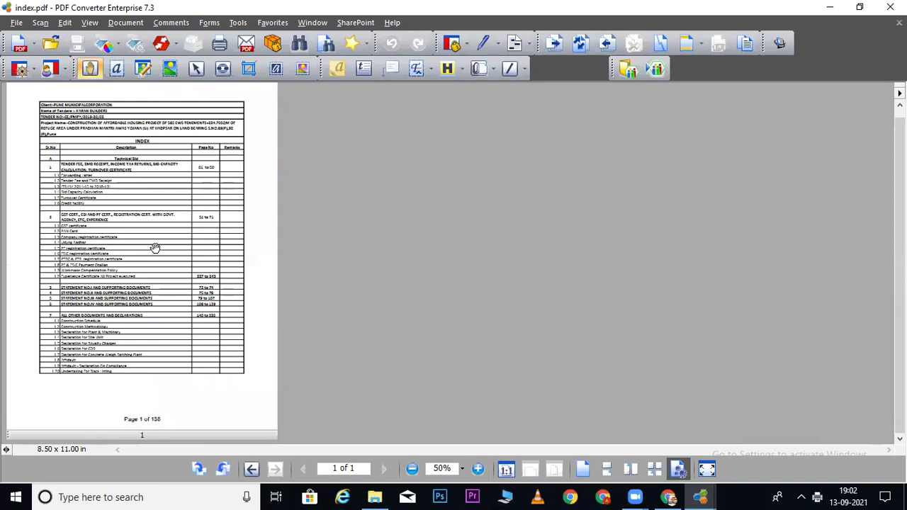
{"action": "left_click", "coordinate": [15, 23]}
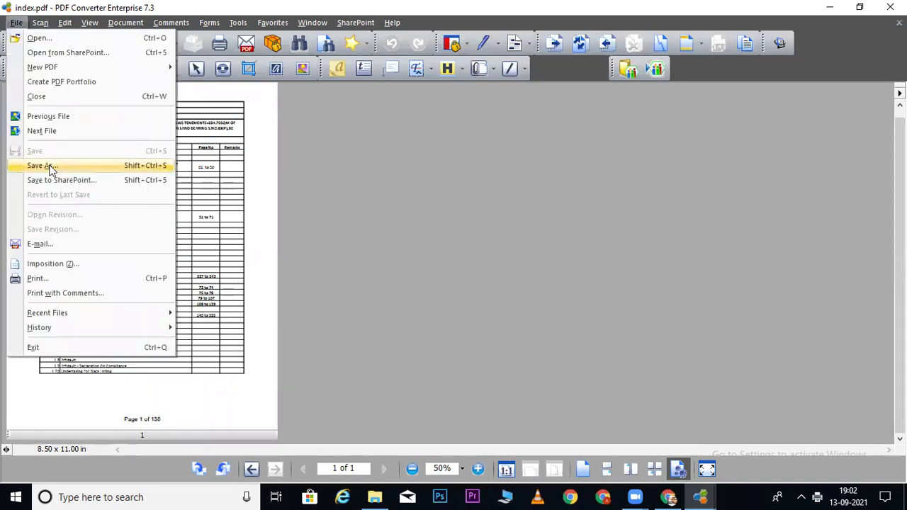
{"action": "left_click", "coordinate": [51, 168]}
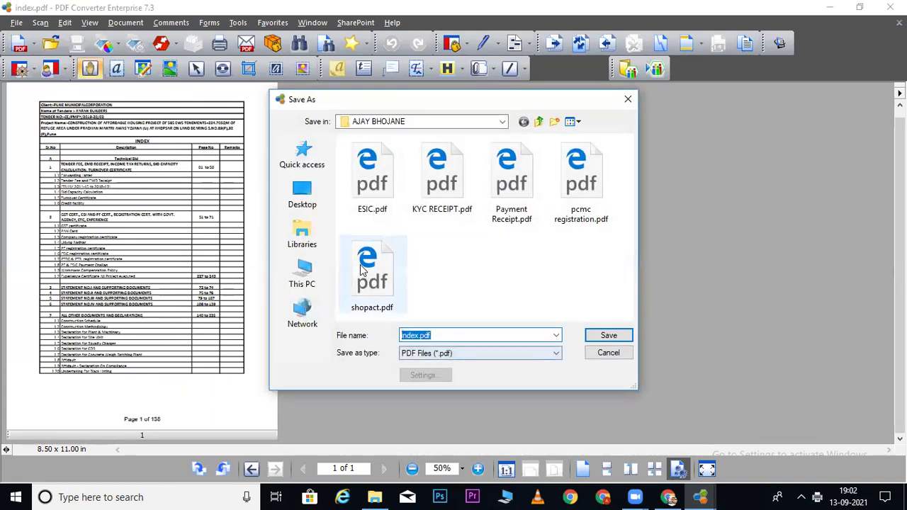
{"action": "left_click", "coordinate": [303, 192]}
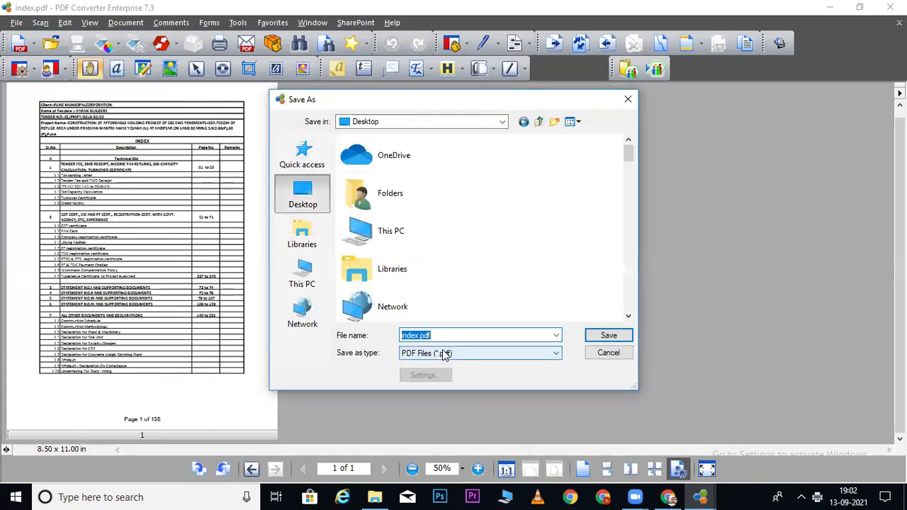
{"action": "left_click", "coordinate": [444, 354]}
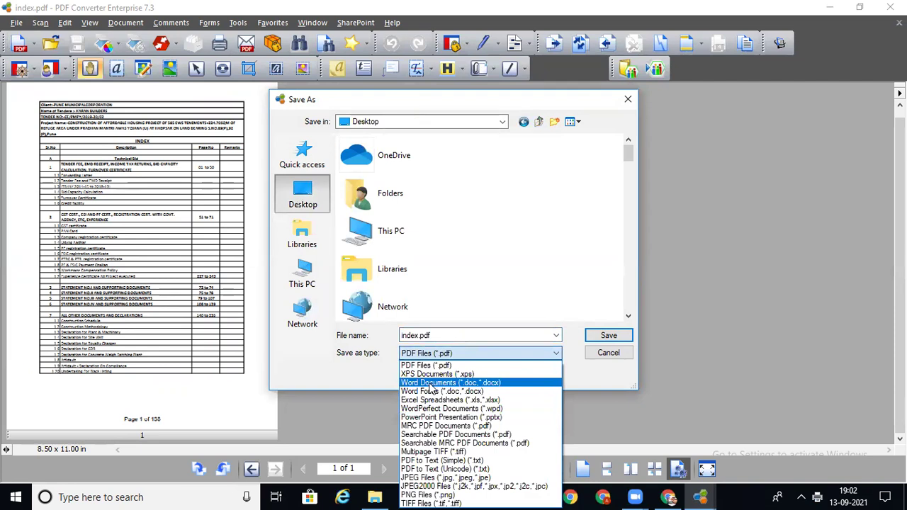
{"action": "left_click", "coordinate": [429, 383]}
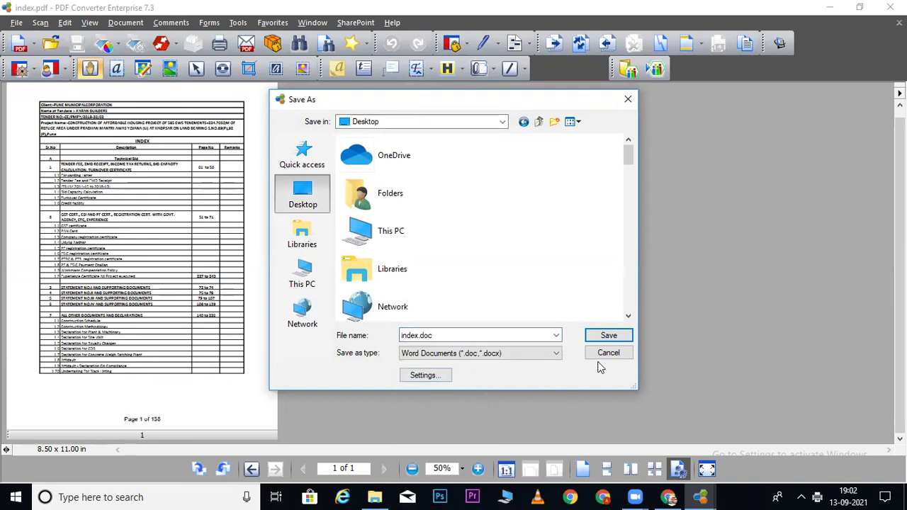
{"action": "left_click", "coordinate": [609, 337]}
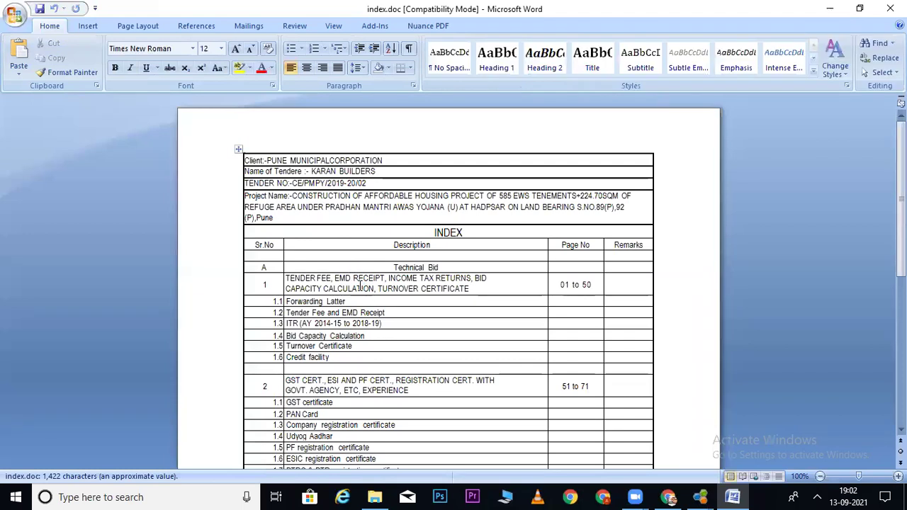
Inspect the index.doc table and its 'Page 1 of 138' footer, then close Word
{"action": "left_click", "coordinate": [355, 289]}
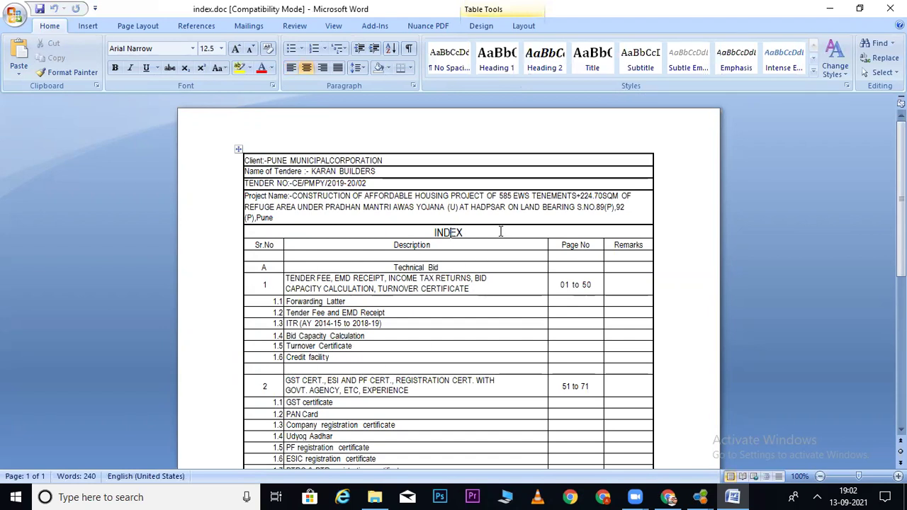
{"action": "left_click_drag", "start_coordinate": [900, 234], "coordinate": [901, 382]}
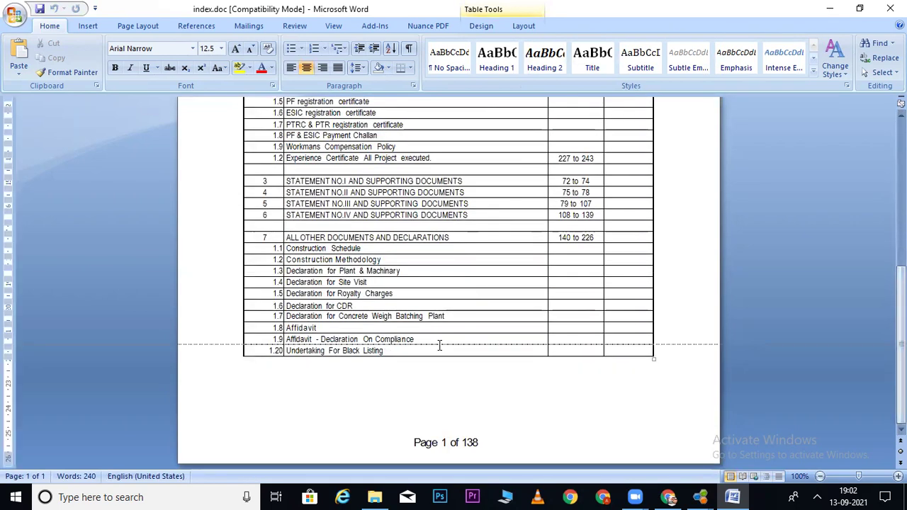
{"action": "scroll", "coordinate": [440, 347], "scroll_direction": "up", "scroll_amount": 5}
{"action": "left_click_drag", "start_coordinate": [901, 241], "coordinate": [900, 339]}
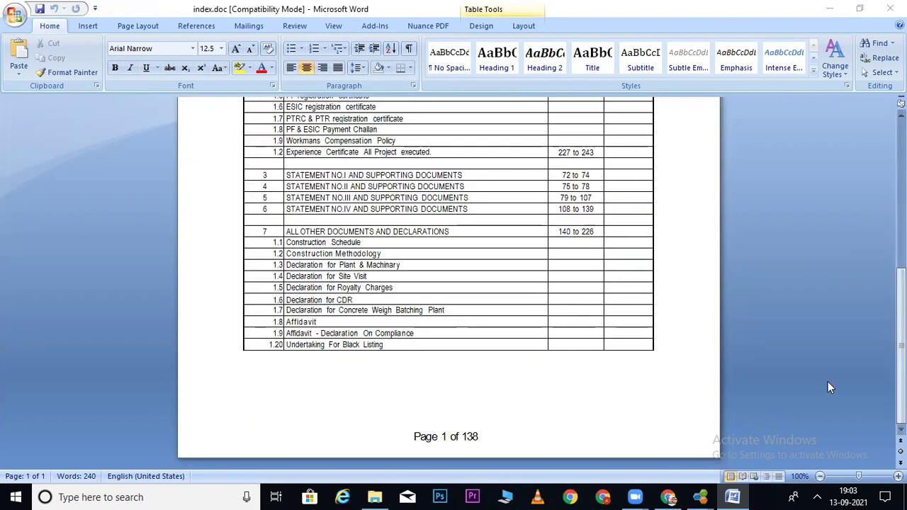
{"action": "left_click", "coordinate": [457, 436]}
{"action": "double_click", "coordinate": [457, 436]}
{"action": "left_click", "coordinate": [471, 436]}
{"action": "left_click", "coordinate": [402, 287]}
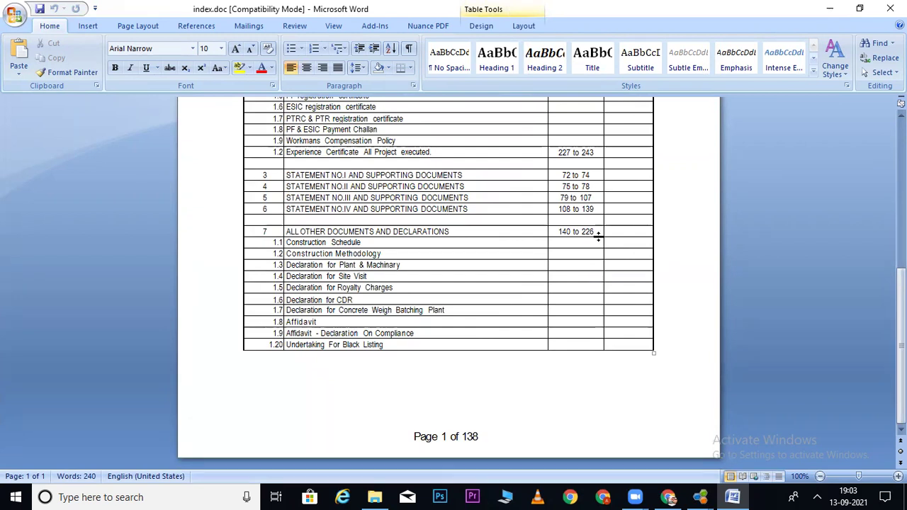
{"action": "left_click_drag", "start_coordinate": [900, 347], "coordinate": [899, 195]}
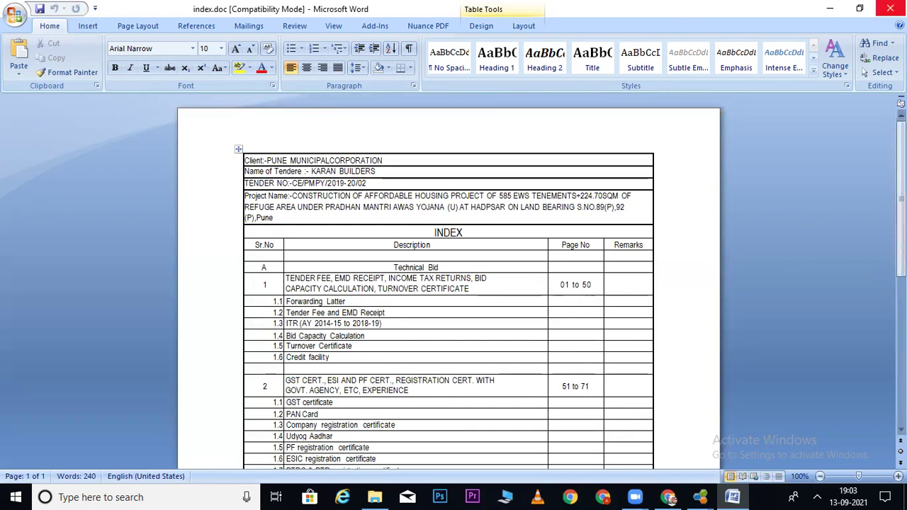
{"action": "left_click", "coordinate": [889, 9]}
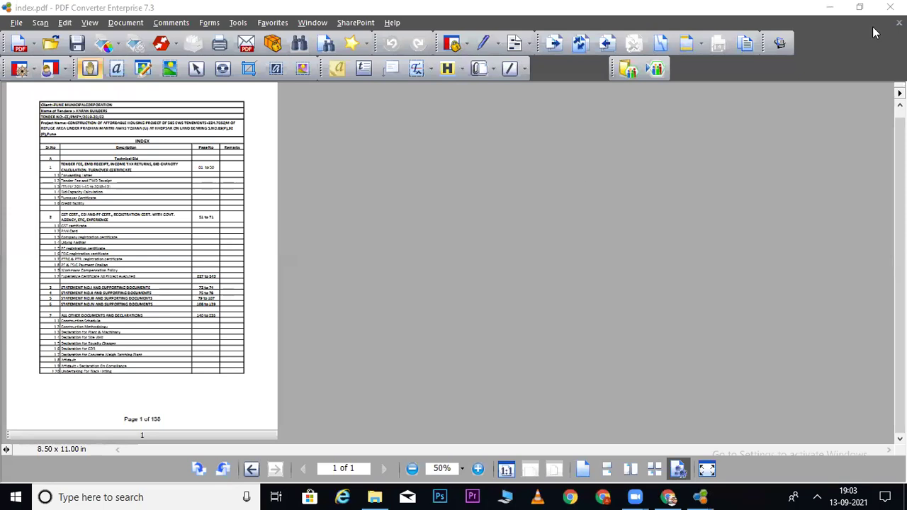
Close index.pdf without saving and open tender format.pdf in PDF Converter
{"action": "left_click", "coordinate": [889, 7]}
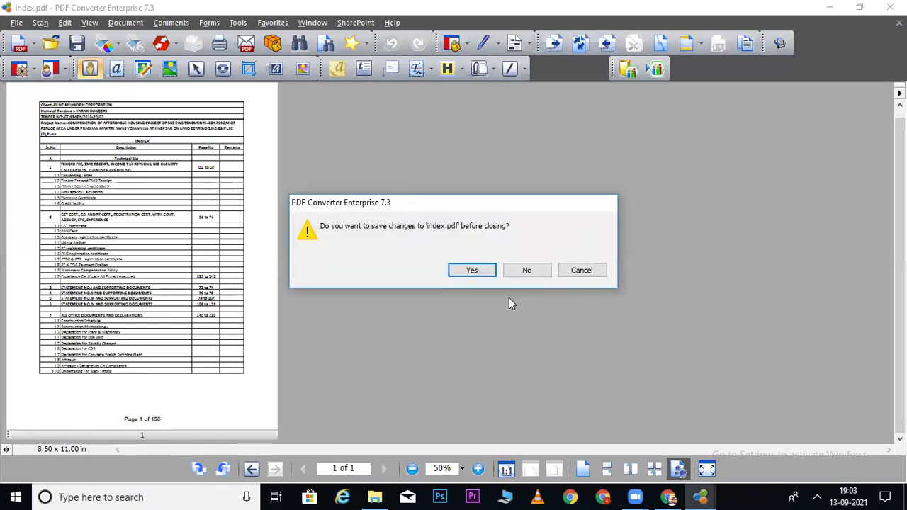
{"action": "left_click", "coordinate": [528, 273]}
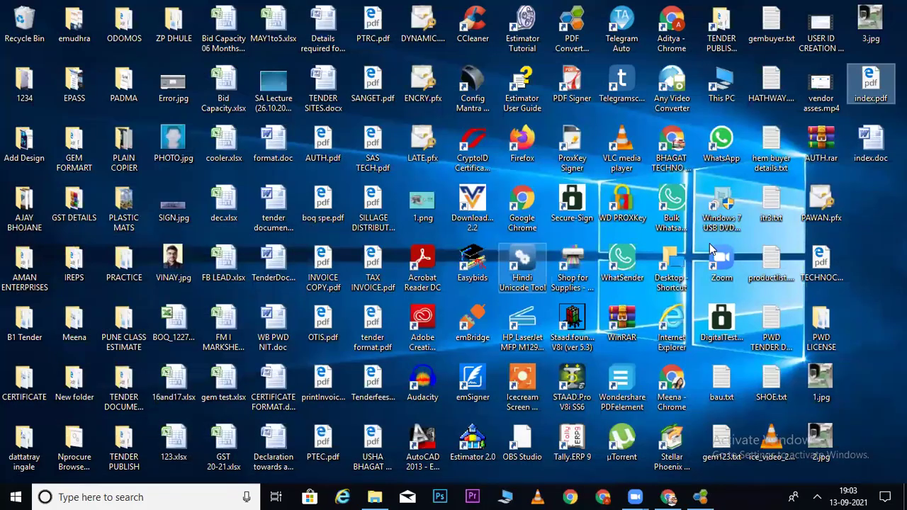
{"action": "double_click", "coordinate": [405, 310]}
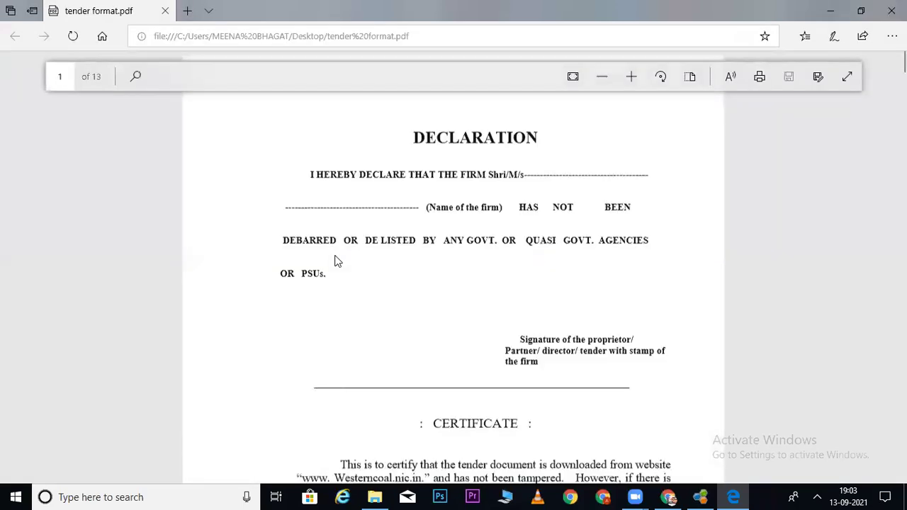
{"action": "left_click", "coordinate": [891, 10]}
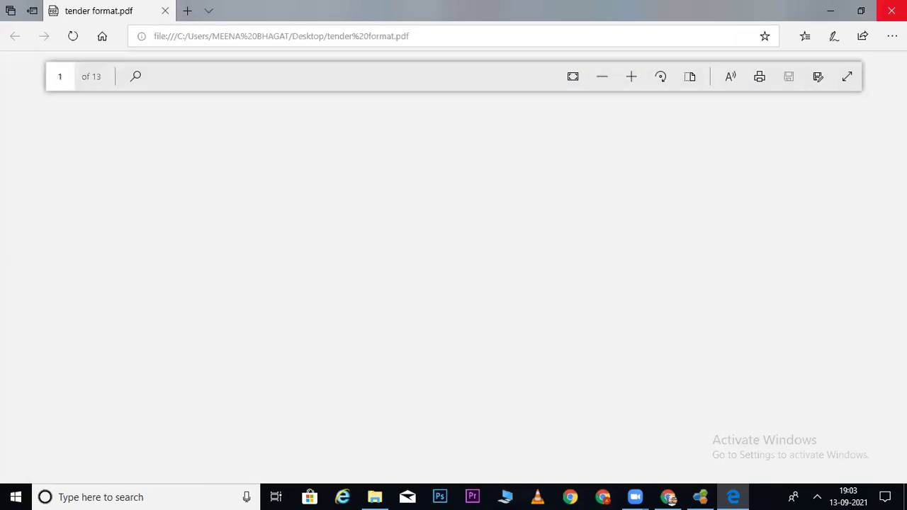
{"action": "right_click", "coordinate": [381, 319]}
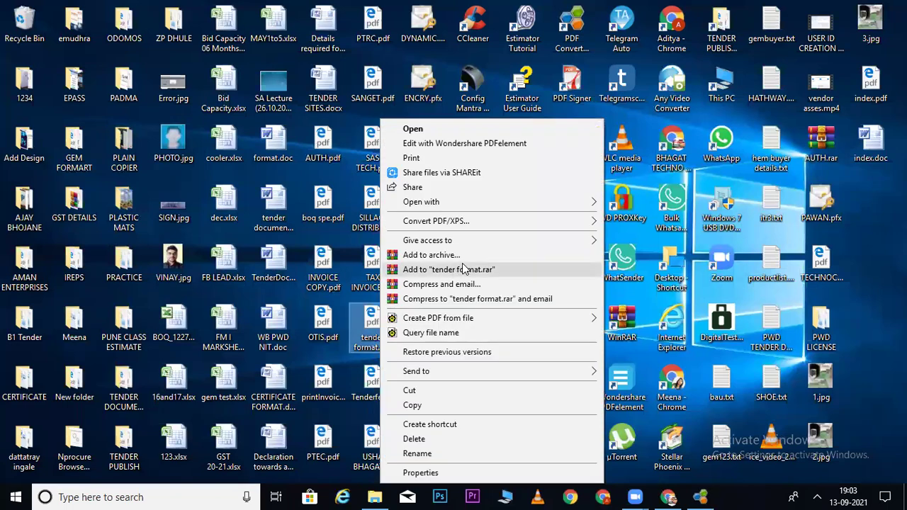
{"action": "mouse_move", "coordinate": [465, 204]}
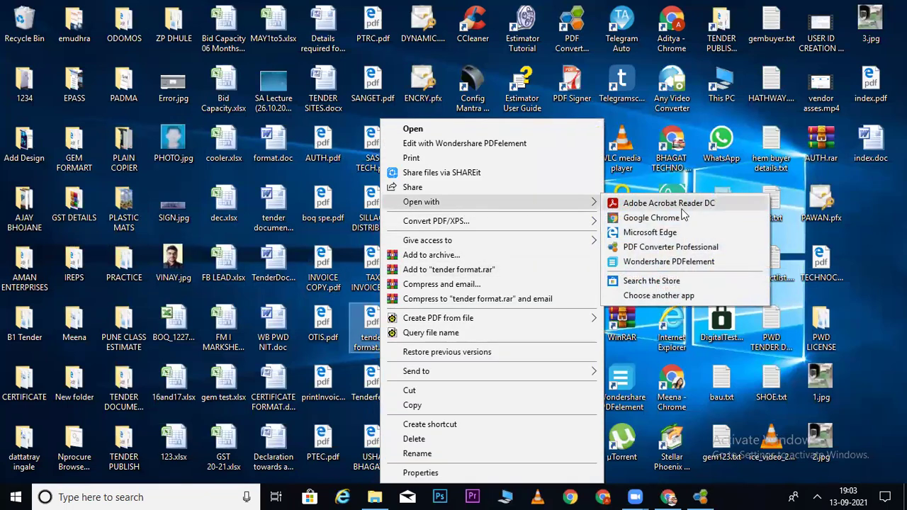
{"action": "left_click", "coordinate": [636, 249]}
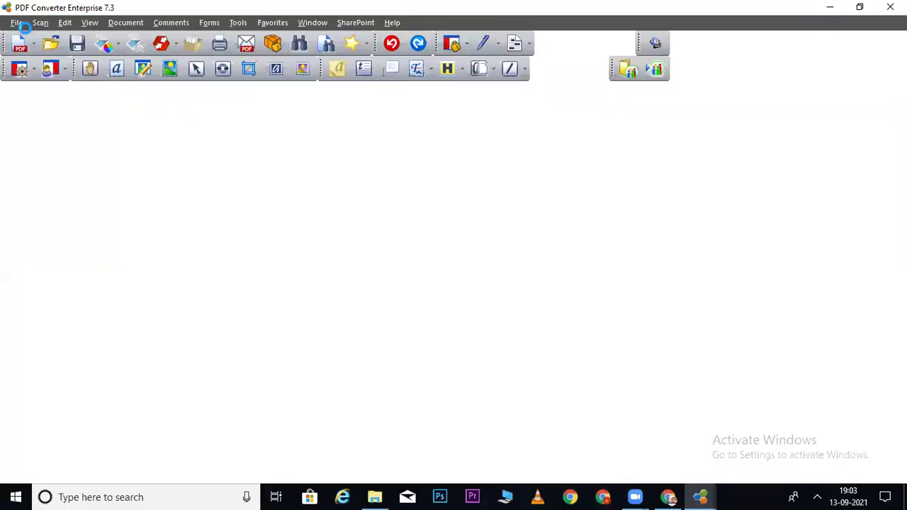
Save tender format.pdf as Word Documents (*.doc, *.docx) type, creating tender format.doc
{"action": "left_click", "coordinate": [17, 22]}
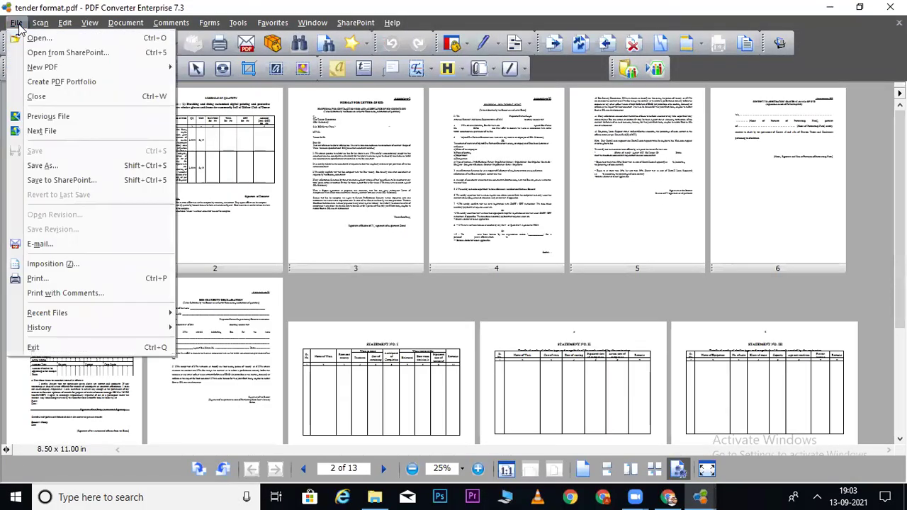
{"action": "left_click", "coordinate": [315, 159]}
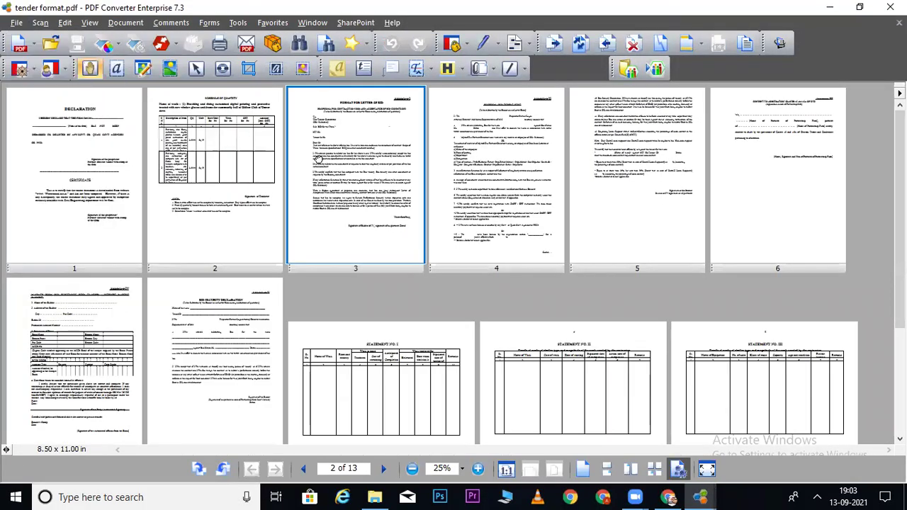
{"action": "left_click", "coordinate": [20, 23]}
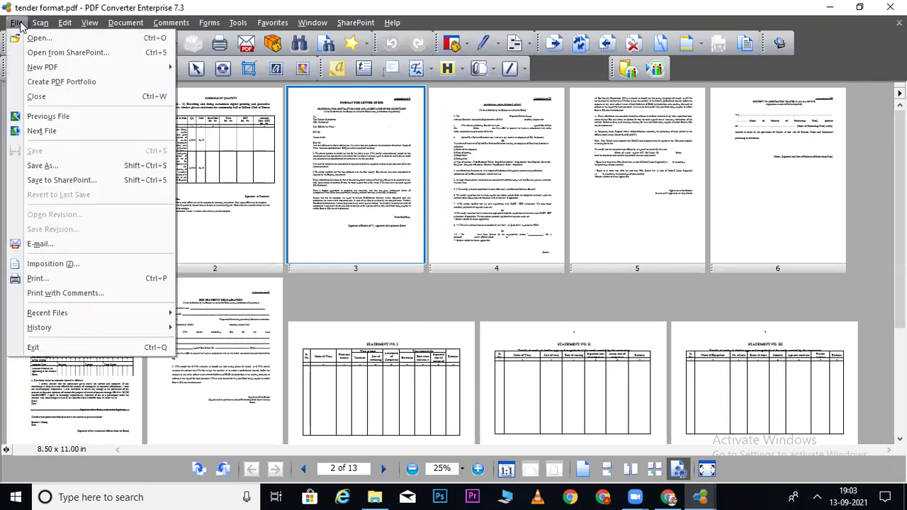
{"action": "left_click", "coordinate": [56, 162]}
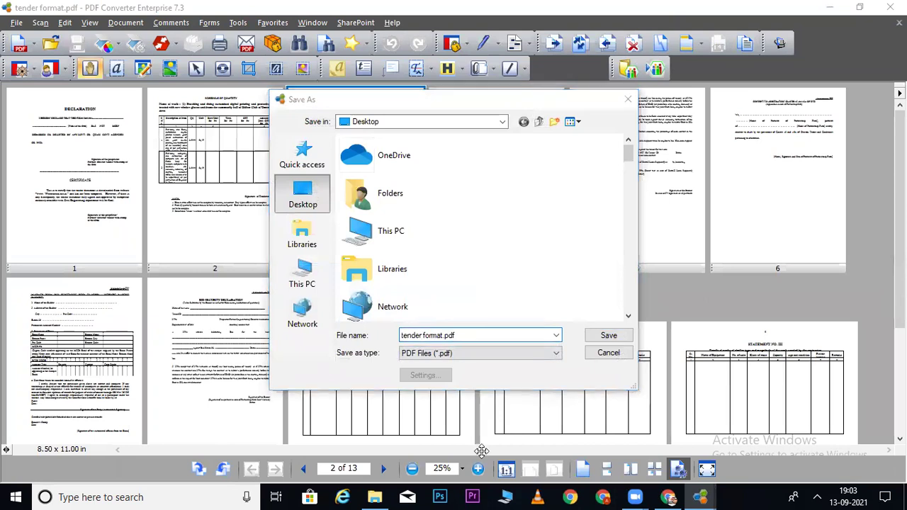
{"action": "left_click", "coordinate": [465, 354]}
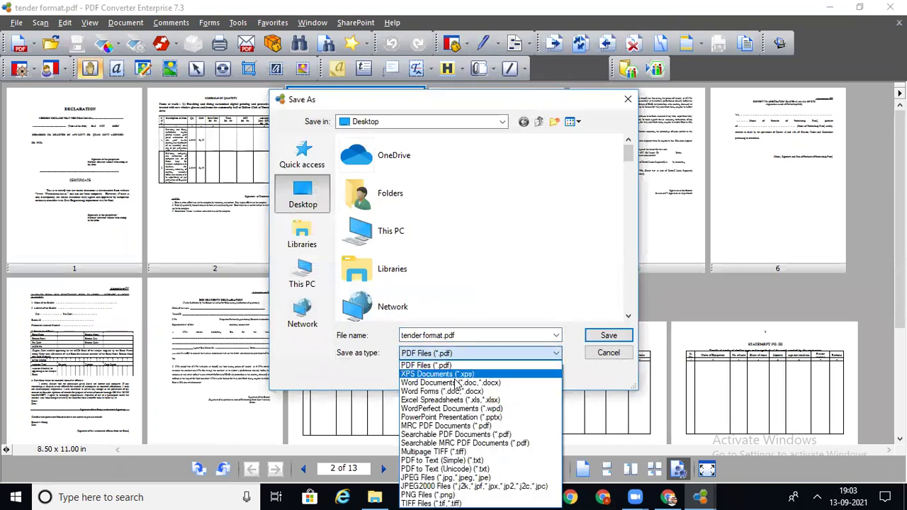
{"action": "left_click", "coordinate": [450, 383]}
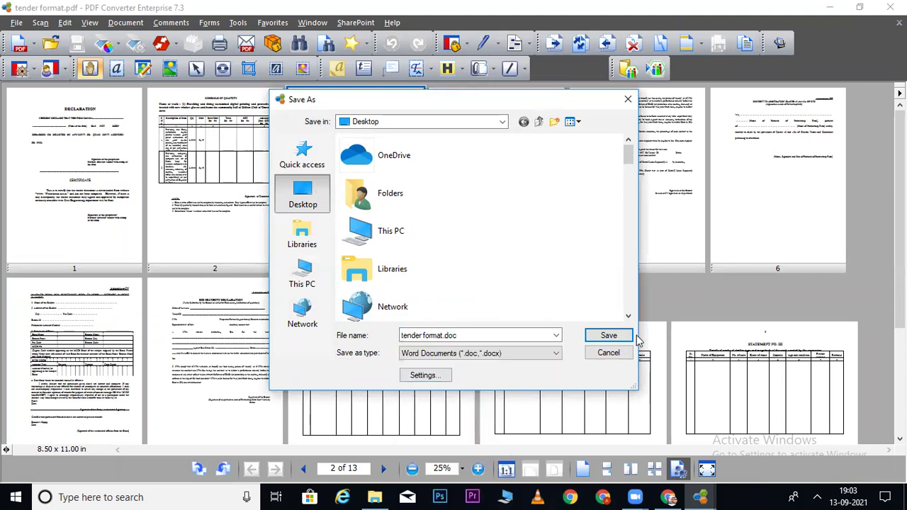
{"action": "left_click", "coordinate": [612, 336]}
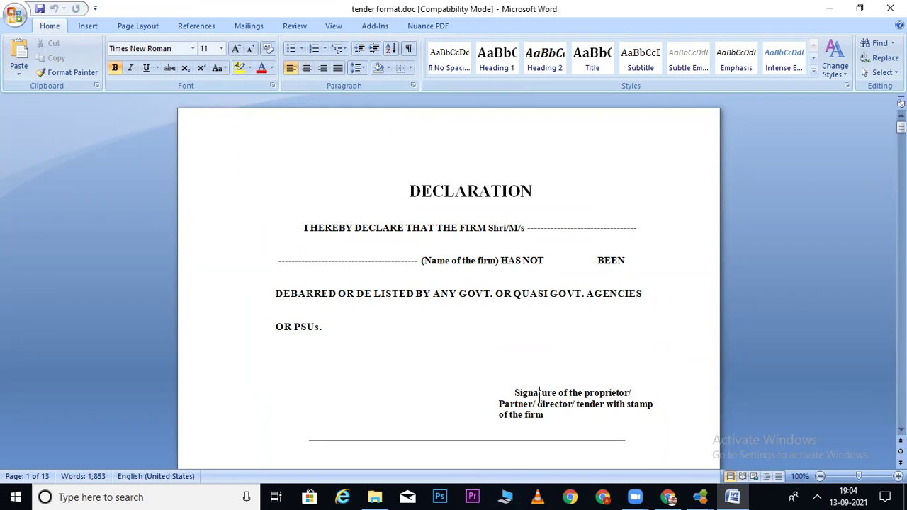
Type test letters into row 1 of the price table, then erase them
{"action": "scroll", "coordinate": [539, 395], "scroll_direction": "down", "scroll_amount": 5}
{"action": "scroll", "coordinate": [539, 395], "scroll_direction": "down", "scroll_amount": 15}
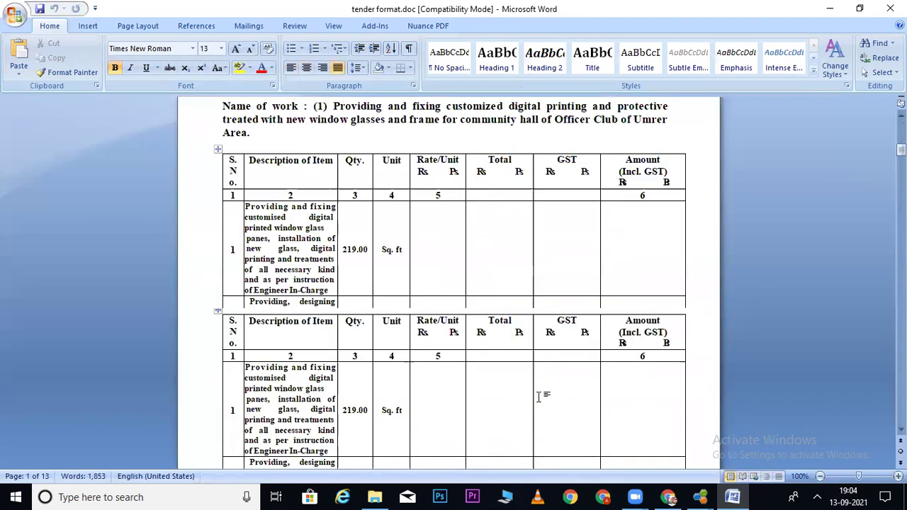
{"action": "left_click", "coordinate": [436, 237]}
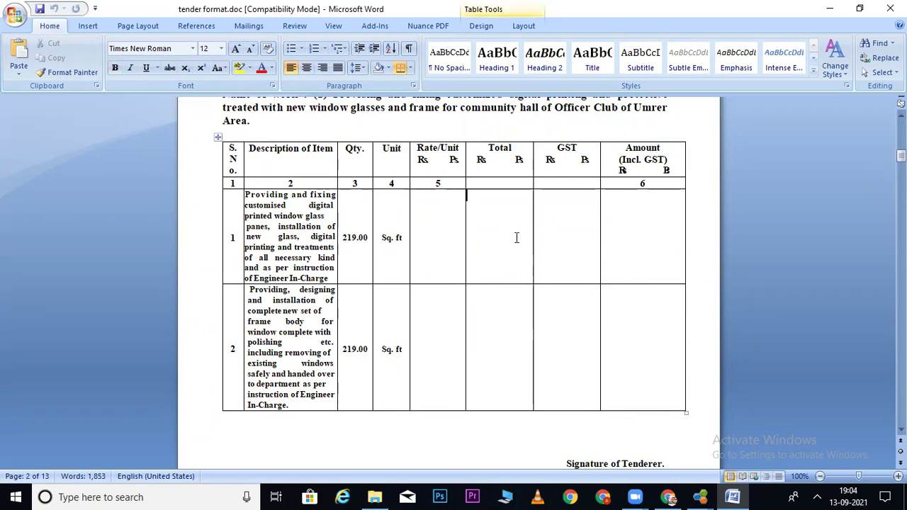
{"action": "type", "text": "hyfg"}
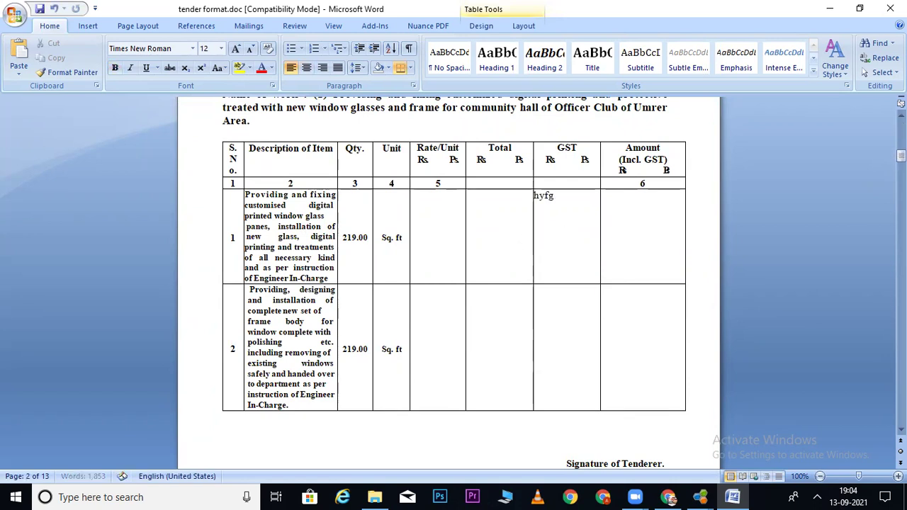
{"action": "key", "text": "BackSpace"}
{"action": "key", "text": "BackSpace"}
{"action": "key", "text": "BackSpace"}
{"action": "key", "text": "BackSpace"}
{"action": "key", "text": "BackSpace"}
{"action": "key", "text": "BackSpace"}
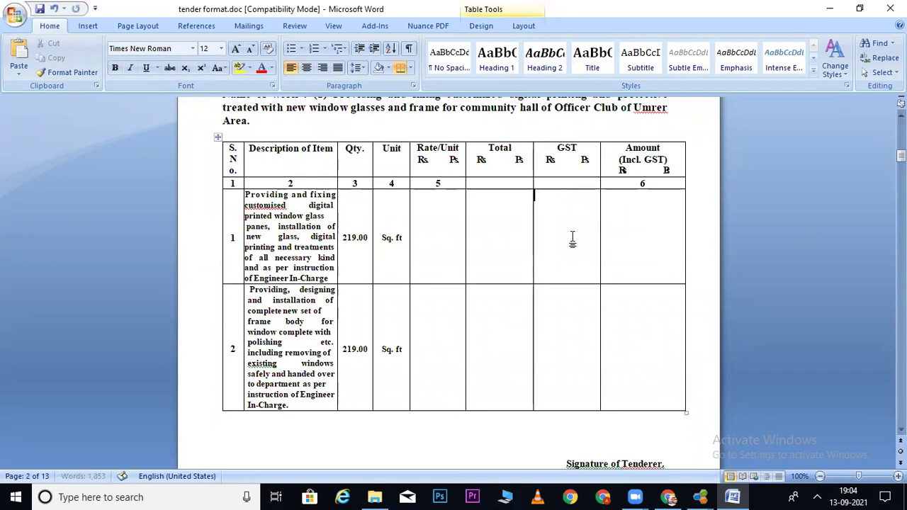
Replace the dotted line after 'NIT No.:' with the trial text 'hg'
{"action": "scroll", "coordinate": [572, 238], "scroll_direction": "down", "scroll_amount": 10}
{"action": "scroll", "coordinate": [573, 238], "scroll_direction": "down", "scroll_amount": 1}
{"action": "scroll", "coordinate": [573, 236], "scroll_direction": "down", "scroll_amount": 5}
{"action": "scroll", "coordinate": [573, 236], "scroll_direction": "down", "scroll_amount": 4}
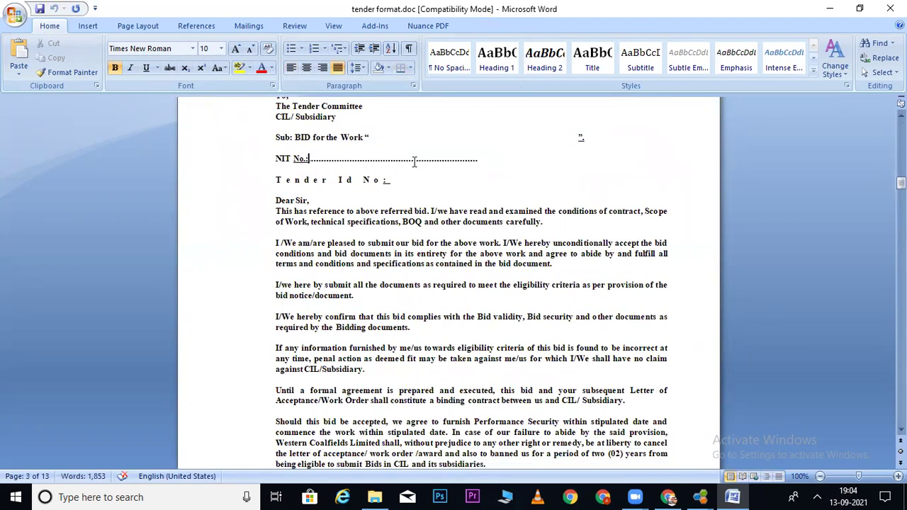
{"action": "left_click", "coordinate": [344, 160]}
{"action": "key", "text": "Delete"}
{"action": "key", "text": "BackSpace"}
{"action": "type", "text": "hghg"}
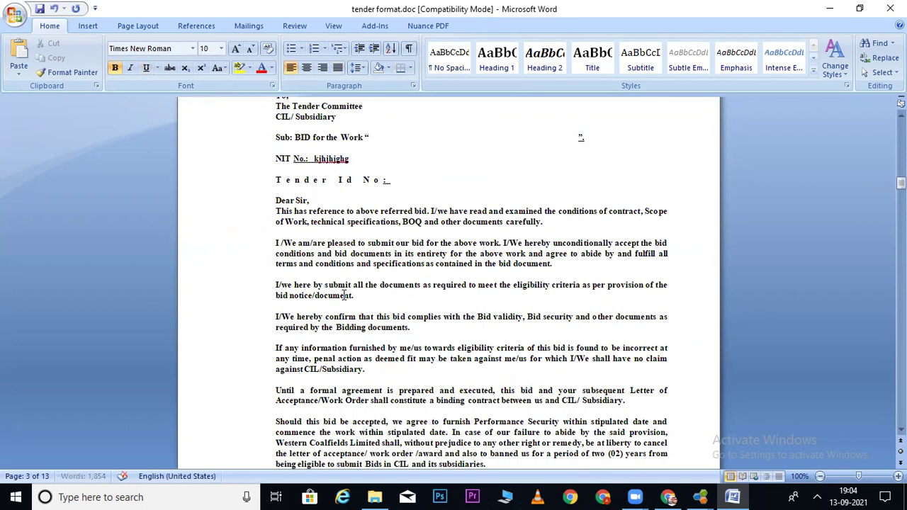
Close tender format.doc in Word, discarding the trial edits
{"action": "scroll", "coordinate": [345, 295], "scroll_direction": "down", "scroll_amount": 10}
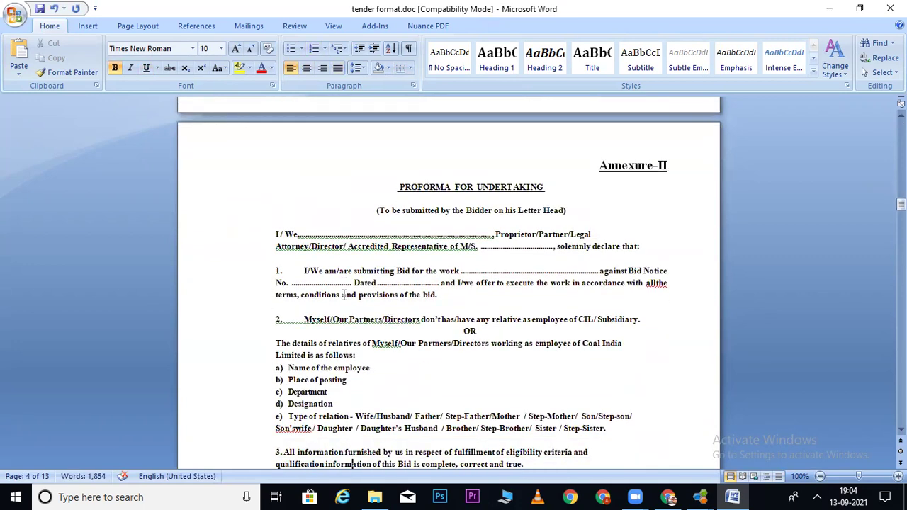
{"action": "scroll", "coordinate": [345, 294], "scroll_direction": "down", "scroll_amount": 3}
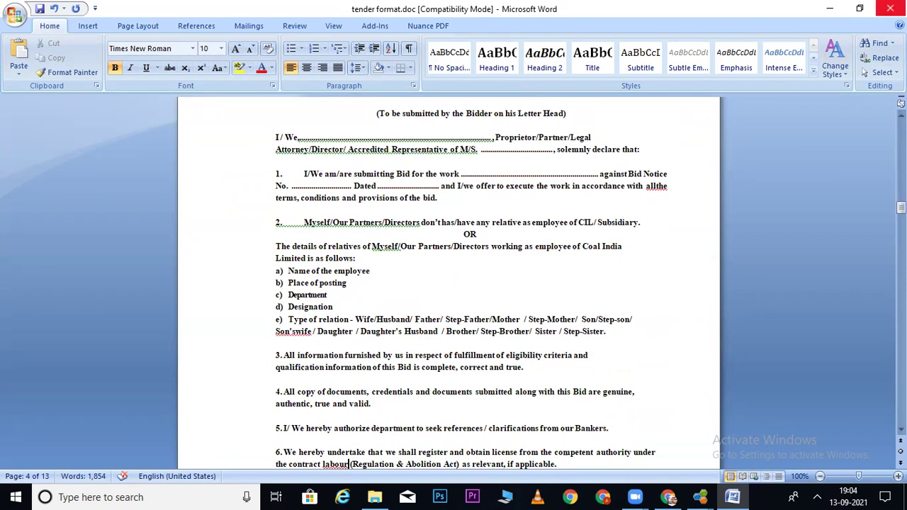
{"action": "left_click", "coordinate": [890, 9]}
{"action": "left_click", "coordinate": [454, 283]}
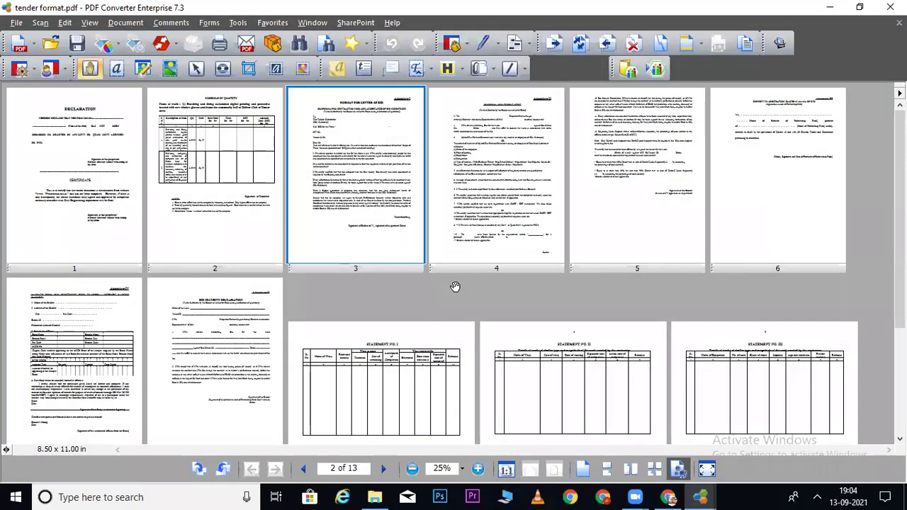
{"action": "left_click", "coordinate": [19, 24]}
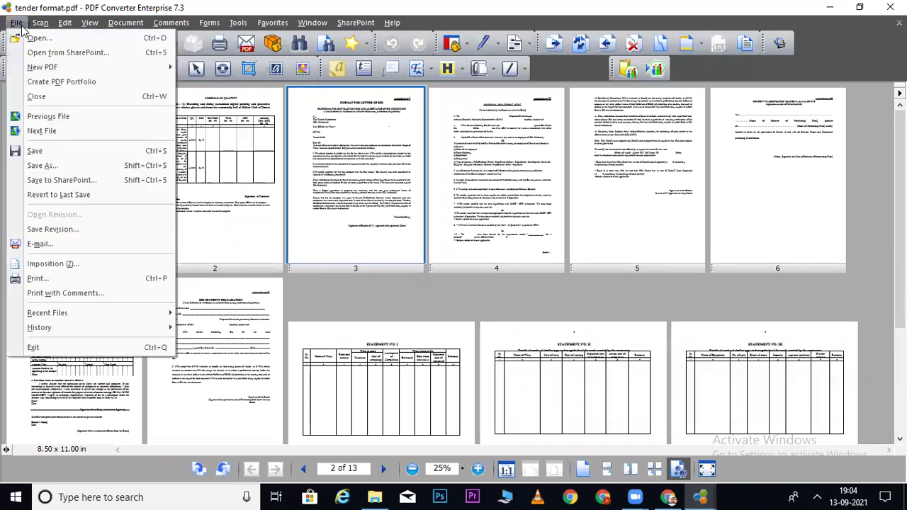
{"action": "left_click", "coordinate": [64, 170]}
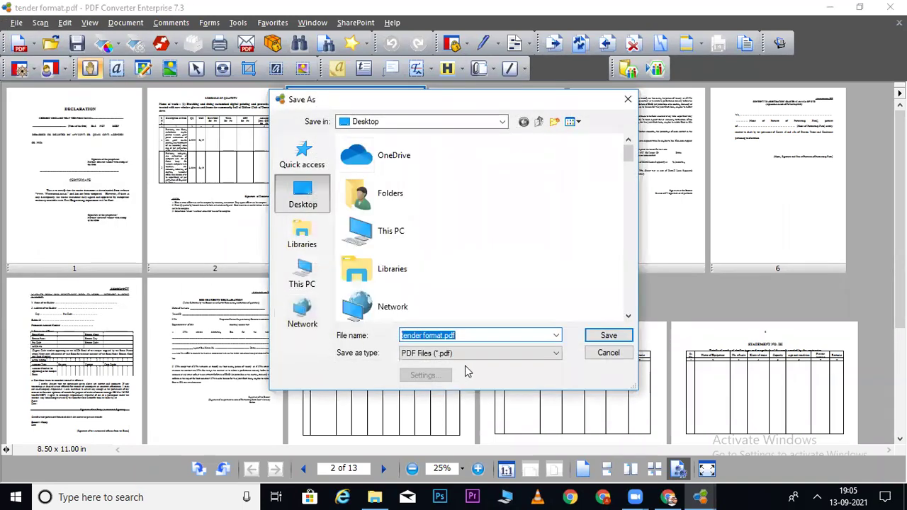
{"action": "left_click", "coordinate": [452, 353]}
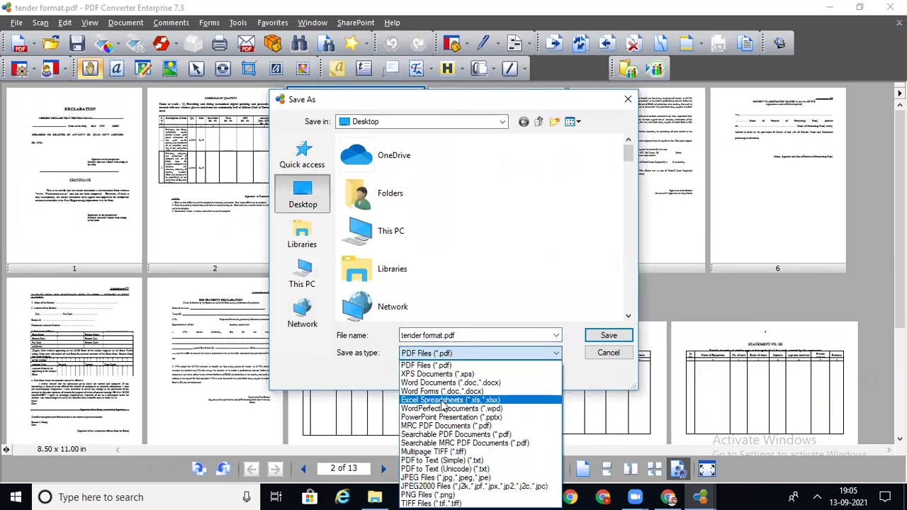
{"action": "left_click", "coordinate": [606, 357]}
{"action": "left_click", "coordinate": [606, 354]}
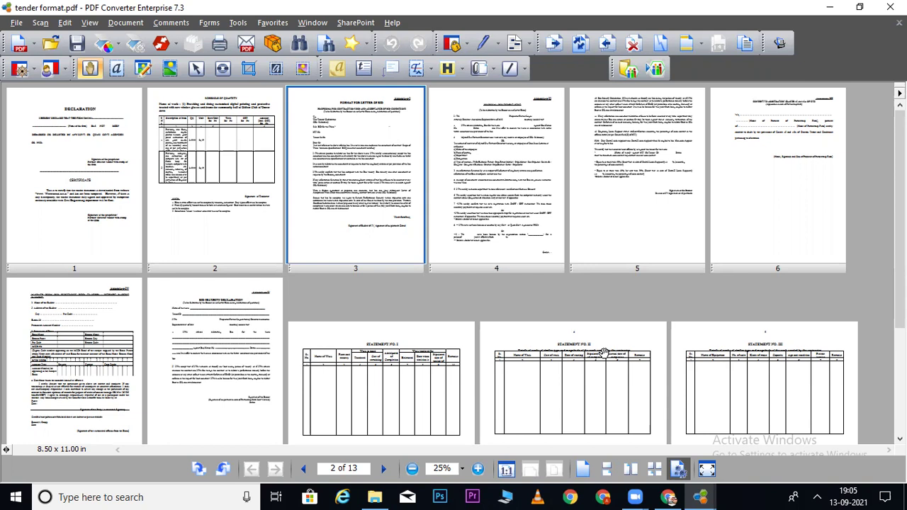
Place a trial Typewriter text box on page 1, then undo it
{"action": "left_click", "coordinate": [363, 67]}
{"action": "left_click", "coordinate": [56, 241]}
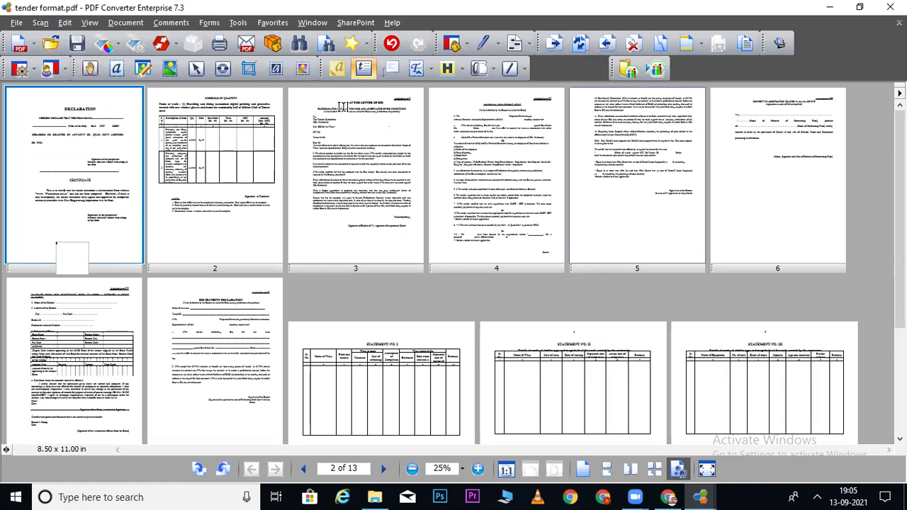
{"action": "left_click", "coordinate": [93, 68]}
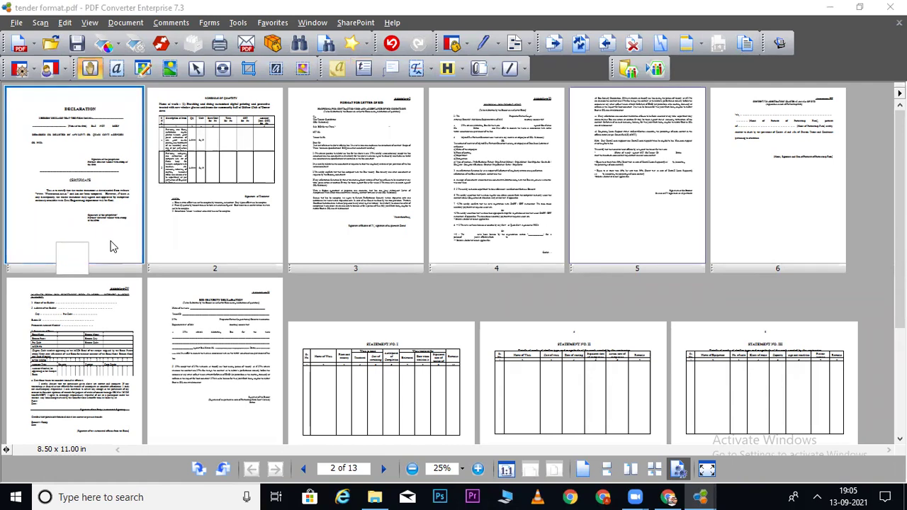
{"action": "left_click", "coordinate": [391, 43]}
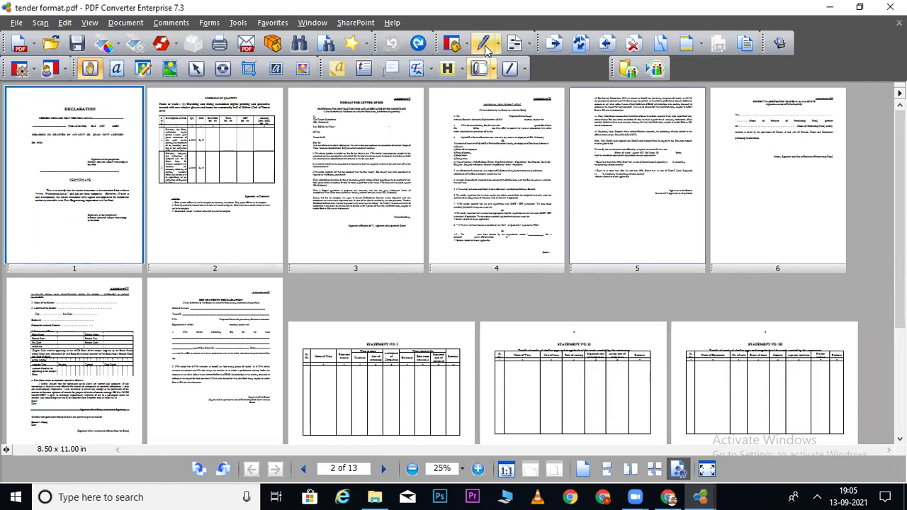
Select the Highlight tool and zoom the pages in to 75%
{"action": "left_click", "coordinate": [447, 70]}
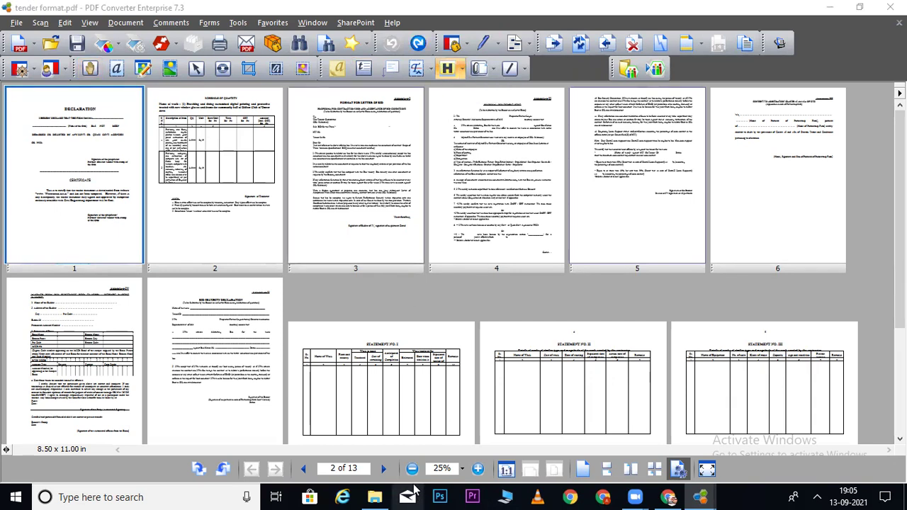
{"action": "left_click", "coordinate": [479, 468]}
{"action": "left_click", "coordinate": [478, 469]}
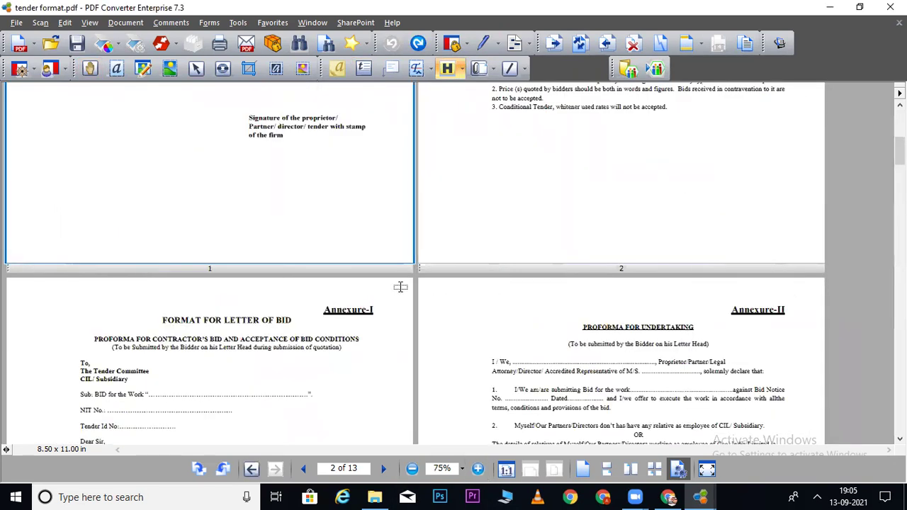
Try a highlight across page 2's notes, undo it and clear the selection
{"action": "left_click_drag", "start_coordinate": [480, 106], "coordinate": [672, 106]}
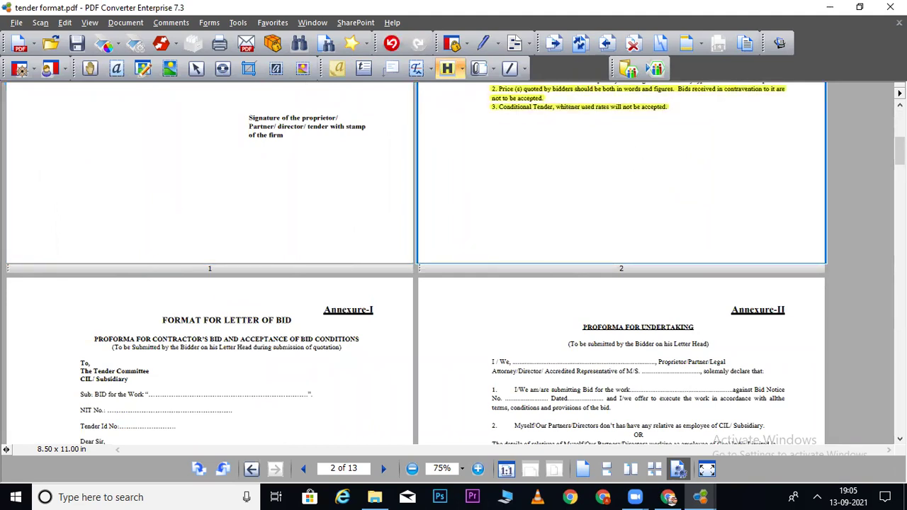
{"action": "scroll", "coordinate": [507, 216], "scroll_direction": "up", "scroll_amount": 4}
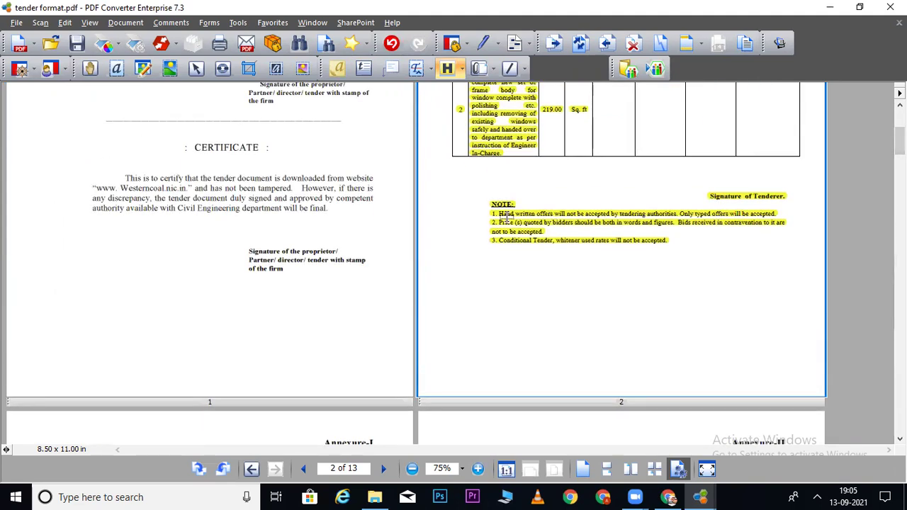
{"action": "key", "text": "ctrl+z"}
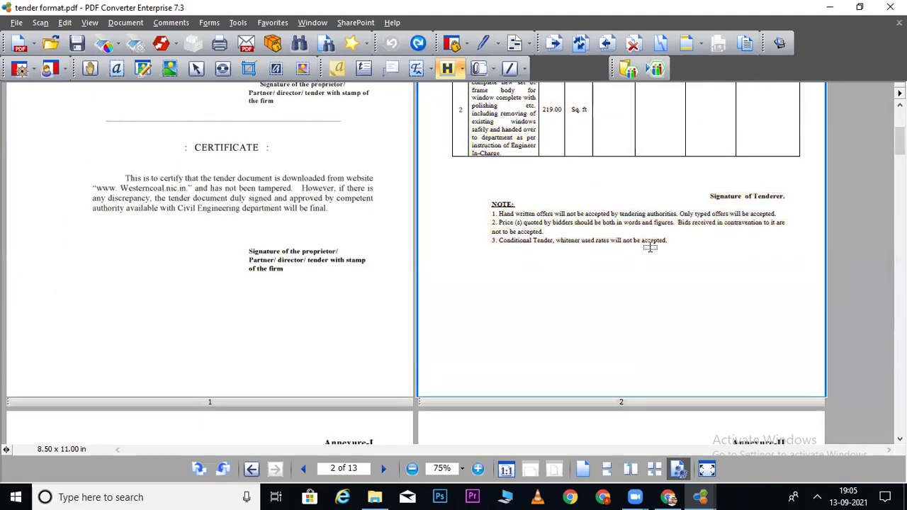
{"action": "key", "text": "ctrl+a"}
{"action": "left_click", "coordinate": [677, 238]}
{"action": "left_click_drag", "start_coordinate": [492, 204], "coordinate": [519, 204]}
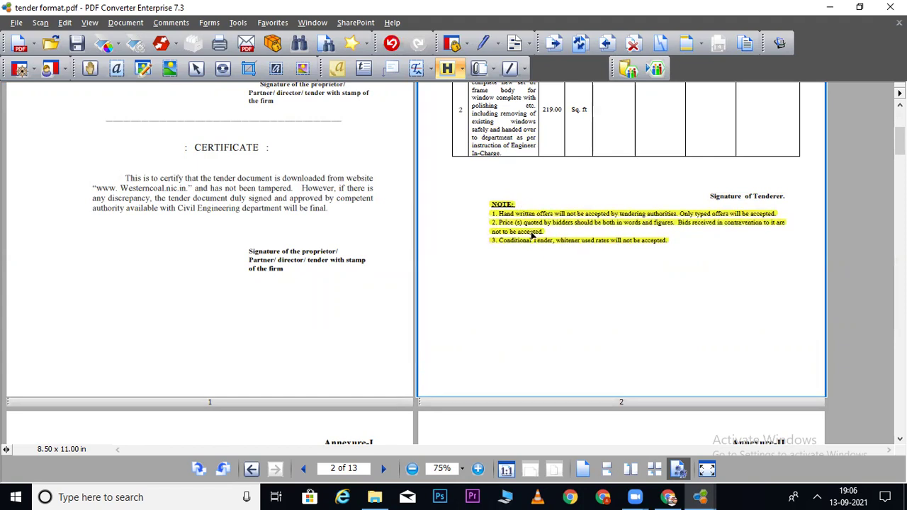
Choose plain Highlight from the H dropdown and highlight page 2's whole NOTE block
{"action": "left_click", "coordinate": [461, 68]}
{"action": "left_click", "coordinate": [479, 68]}
{"action": "left_click", "coordinate": [461, 68]}
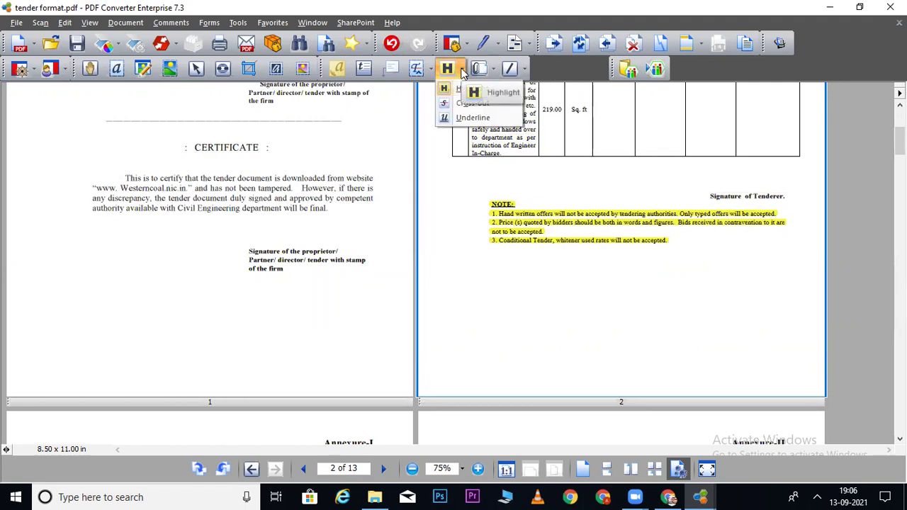
{"action": "left_click", "coordinate": [467, 90]}
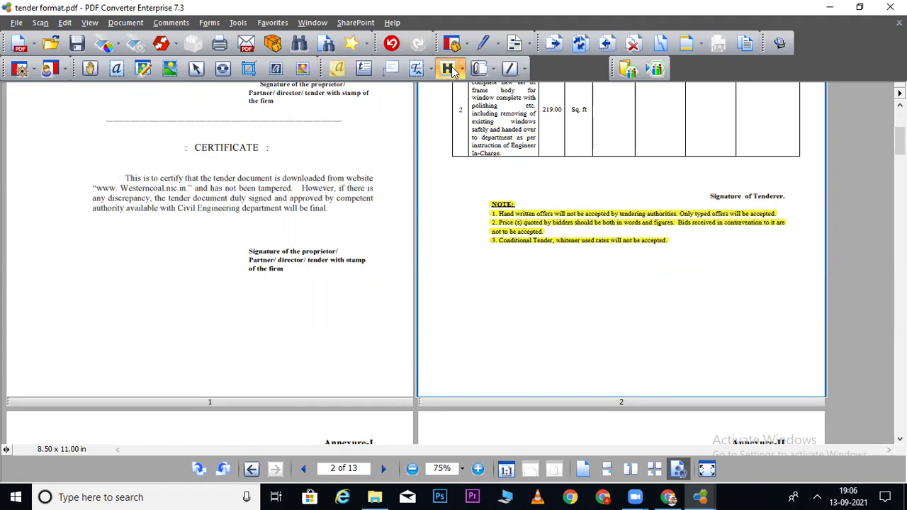
{"action": "left_click", "coordinate": [462, 68]}
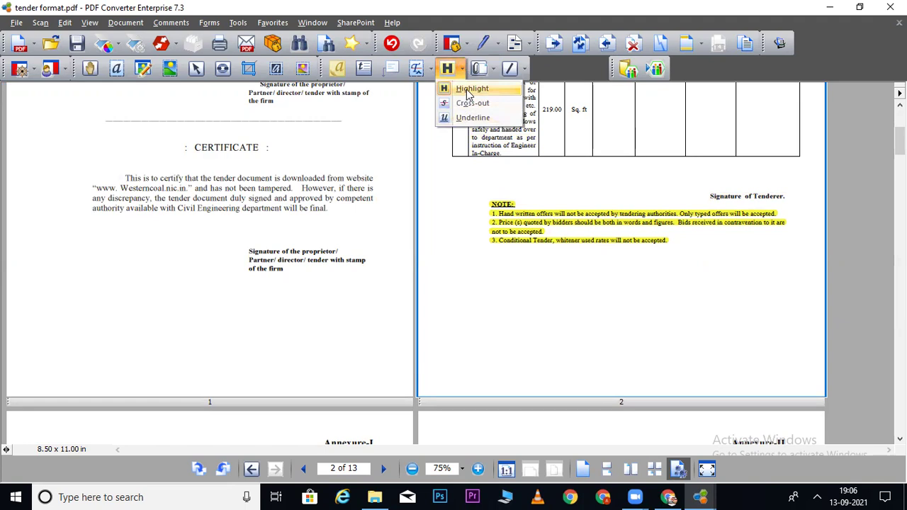
{"action": "left_click", "coordinate": [468, 89]}
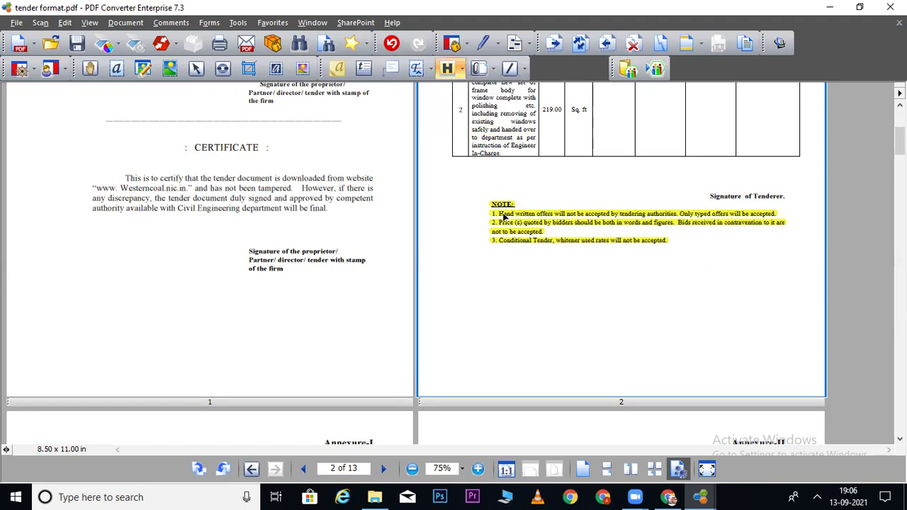
{"action": "left_click_drag", "start_coordinate": [490, 203], "coordinate": [674, 239]}
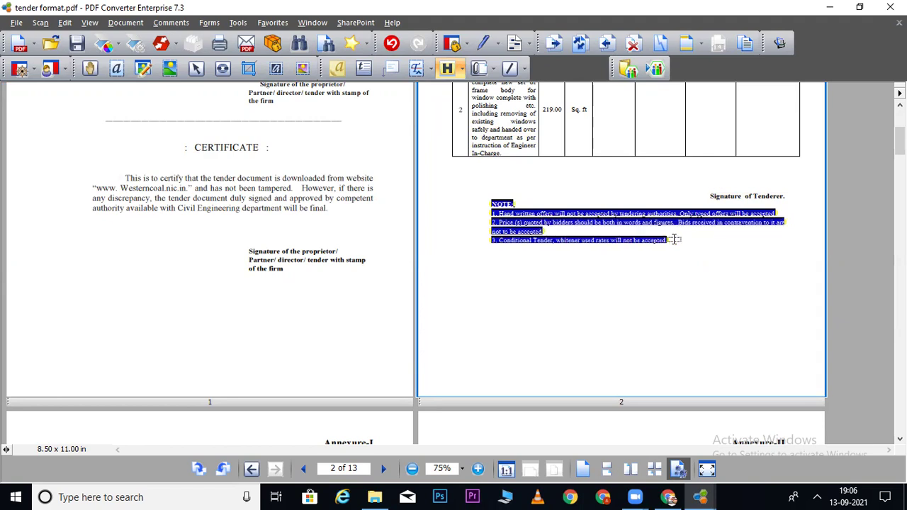
{"action": "left_click", "coordinate": [461, 68]}
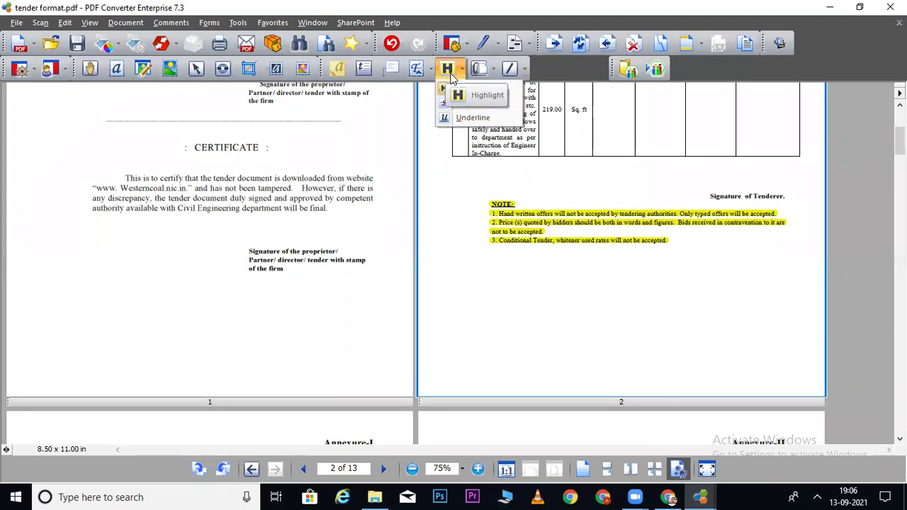
{"action": "left_click", "coordinate": [544, 216]}
{"action": "left_click", "coordinate": [441, 262]}
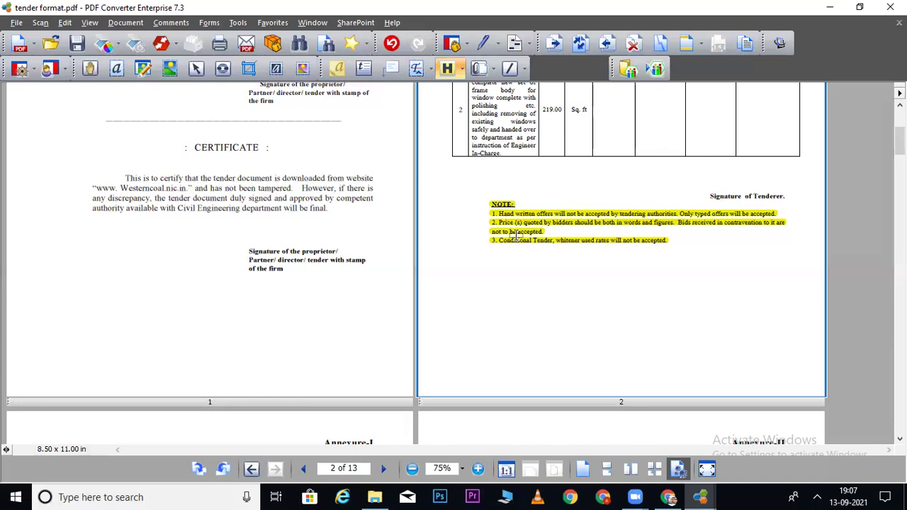
{"action": "left_click_drag", "start_coordinate": [898, 140], "coordinate": [898, 127]}
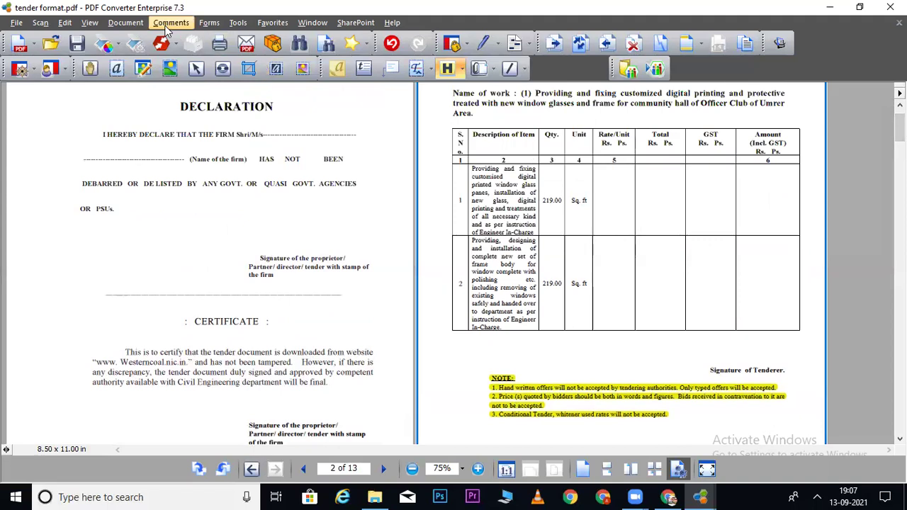
Open Document > Watermark > Add... and start a new watermark from the Watermarks panel
{"action": "left_click", "coordinate": [126, 23]}
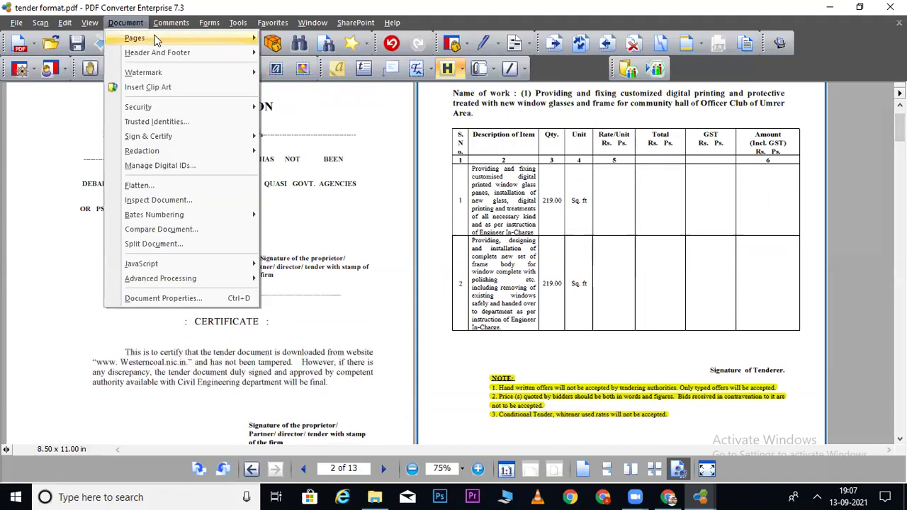
{"action": "mouse_move", "coordinate": [157, 37]}
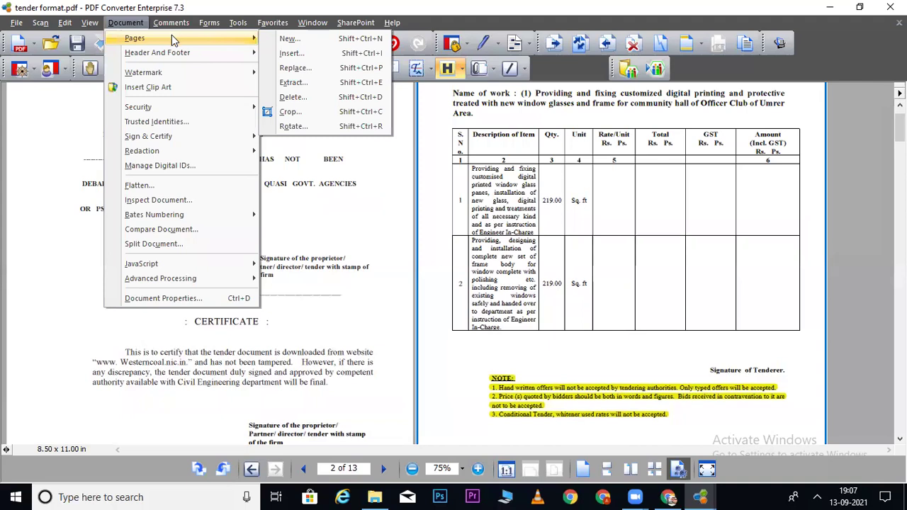
{"action": "mouse_move", "coordinate": [160, 72]}
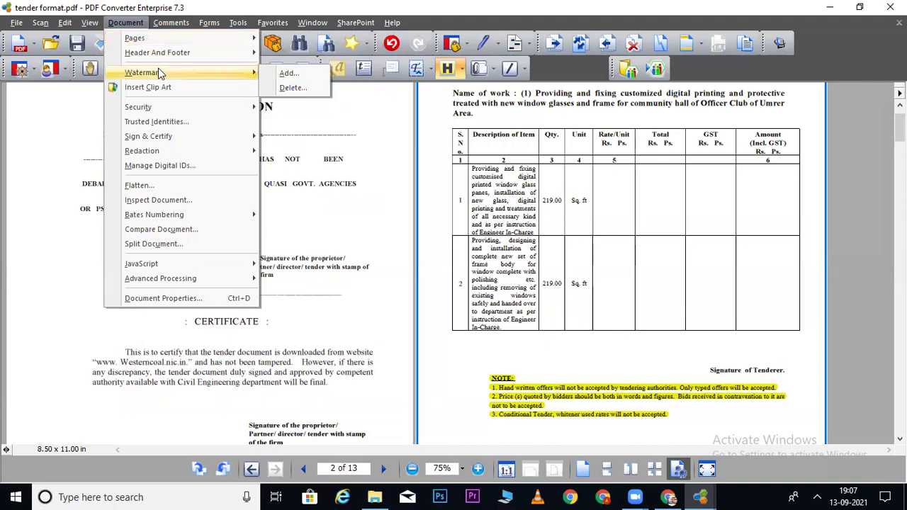
{"action": "left_click", "coordinate": [285, 73]}
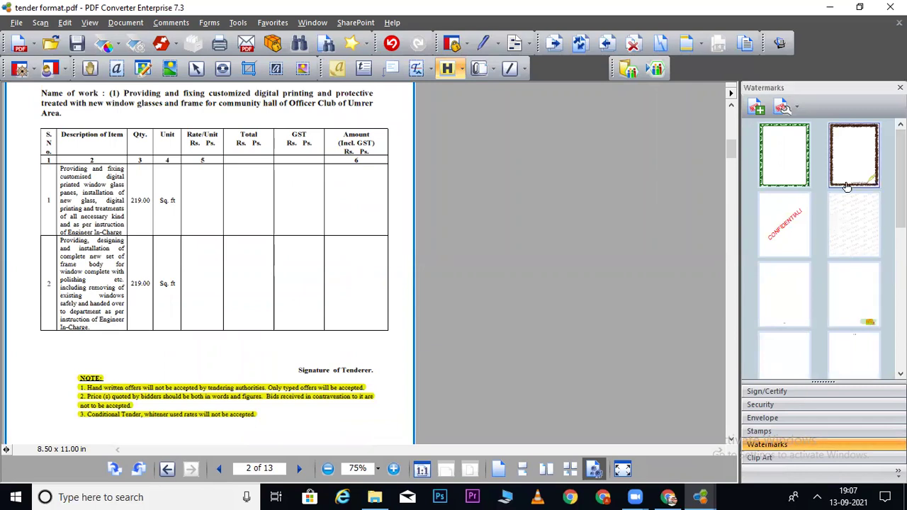
{"action": "left_click", "coordinate": [756, 107]}
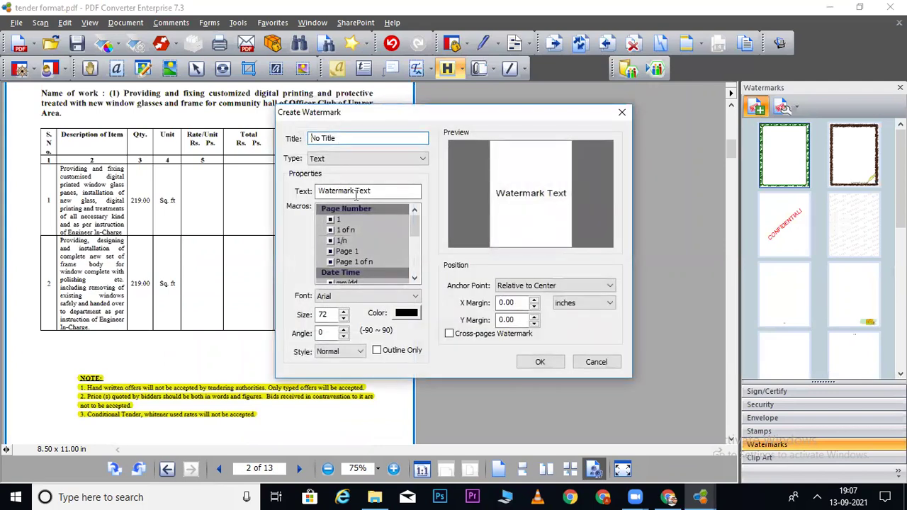
Set the watermark type to Image, then cancel a first image browse
{"action": "left_click", "coordinate": [333, 158]}
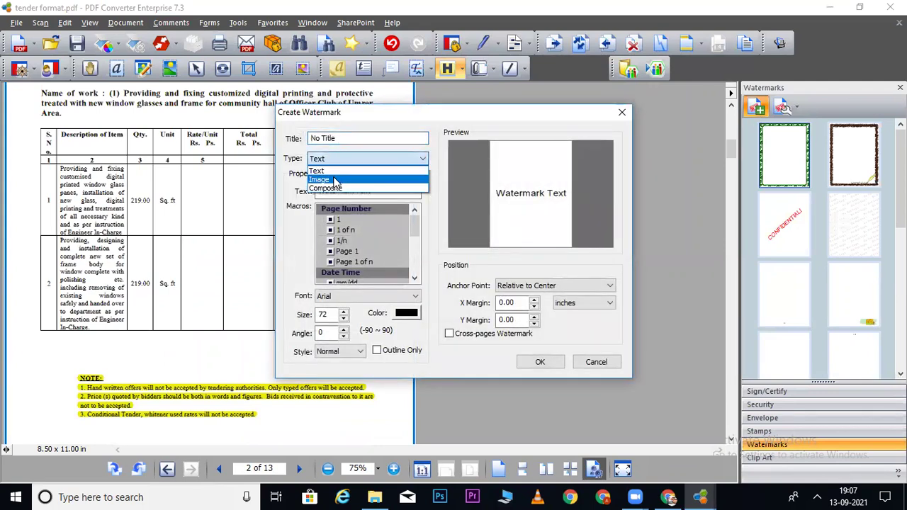
{"action": "left_click", "coordinate": [335, 180]}
{"action": "left_click", "coordinate": [392, 198]}
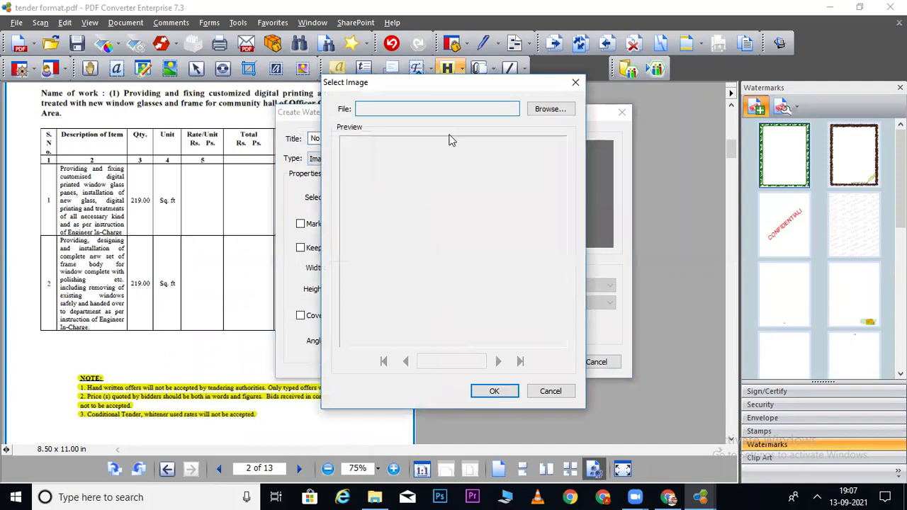
{"action": "left_click", "coordinate": [565, 108]}
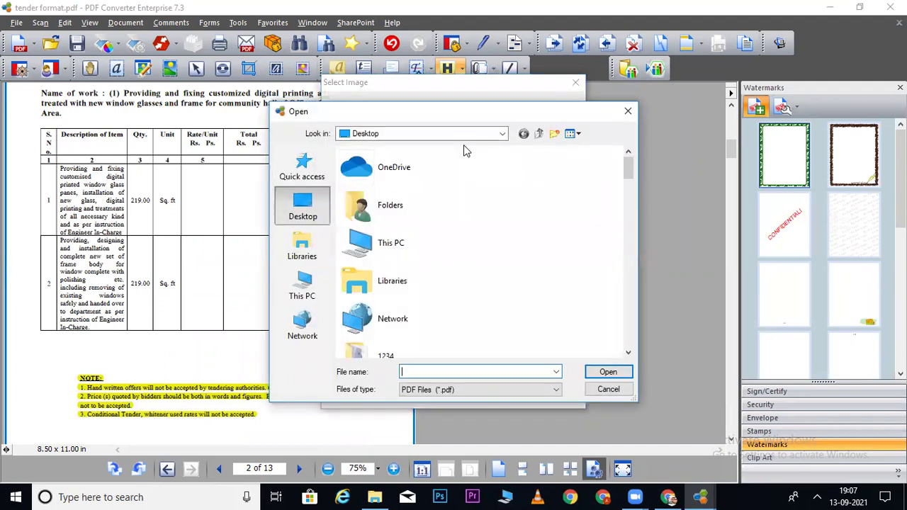
{"action": "mouse_move", "coordinate": [627, 170]}
{"action": "left_mouse_down"}
{"action": "mouse_move", "coordinate": [632, 348]}
{"action": "mouse_move", "coordinate": [626, 119]}
{"action": "left_mouse_up"}
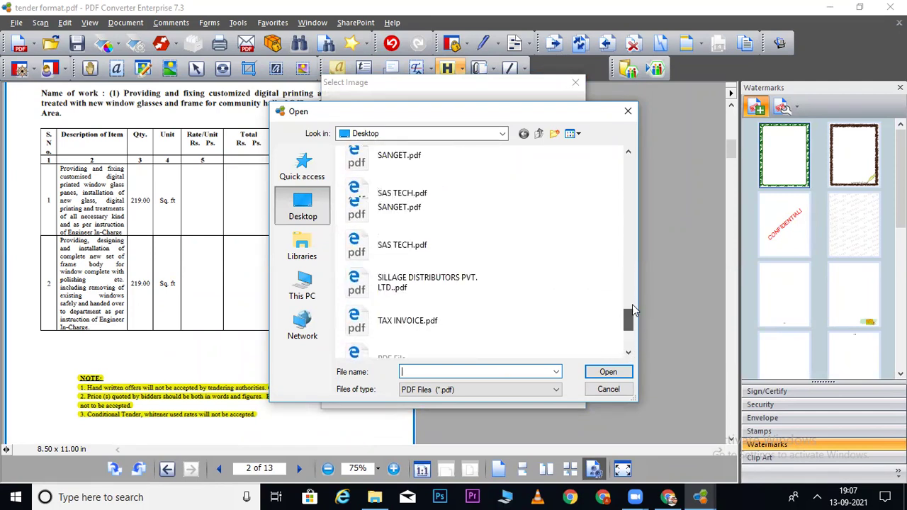
{"action": "left_click", "coordinate": [626, 116]}
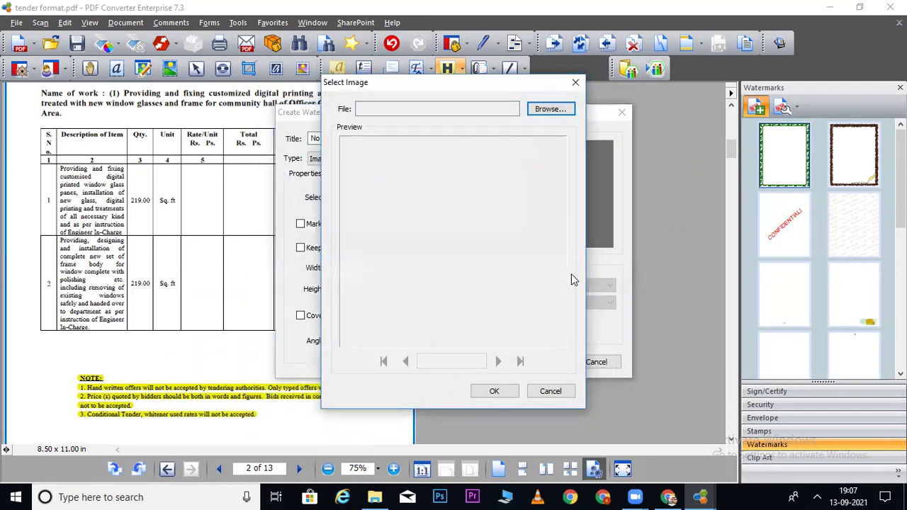
{"action": "left_click", "coordinate": [575, 85]}
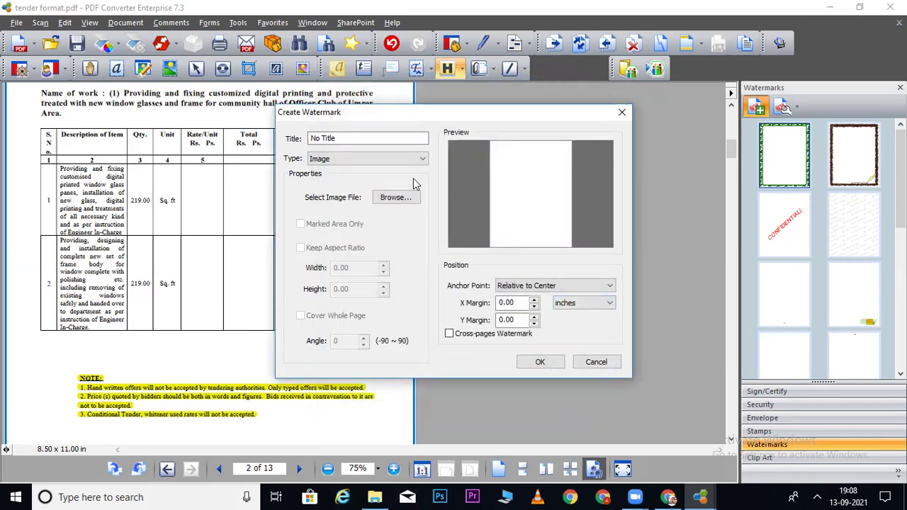
Keep Image as the type and browse again for the signature file
{"action": "left_click", "coordinate": [407, 159]}
{"action": "left_click", "coordinate": [392, 176]}
{"action": "left_click", "coordinate": [400, 202]}
{"action": "left_click", "coordinate": [567, 110]}
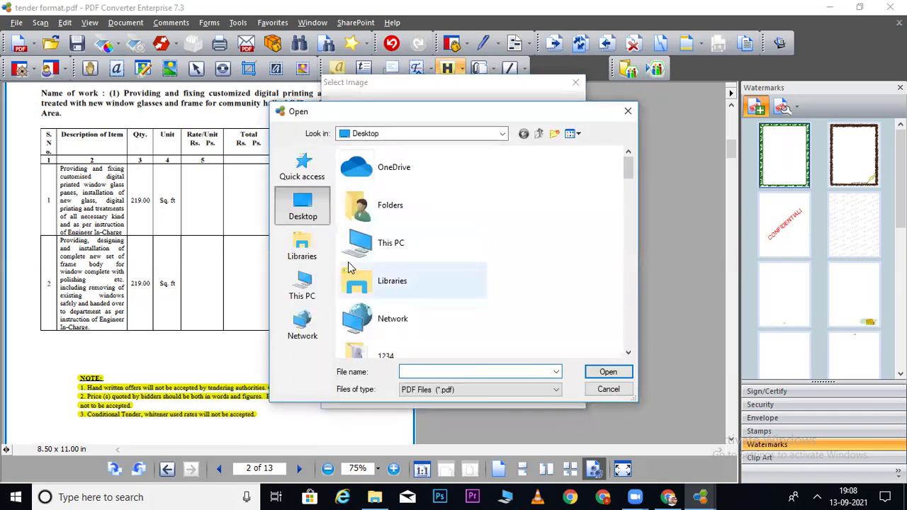
Navigate the desktop file list into the EPASS folder
{"action": "left_click", "coordinate": [383, 284]}
{"action": "key", "text": "e"}
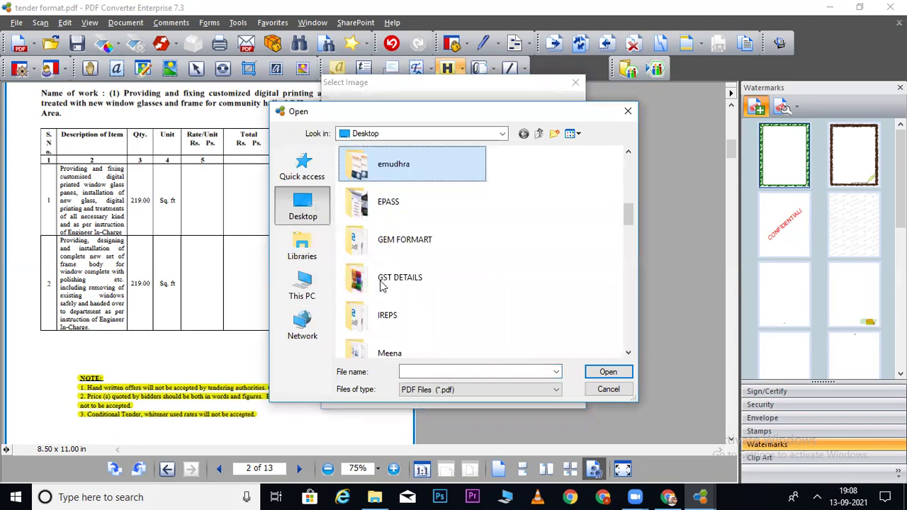
{"action": "key", "text": "Down"}
{"action": "key", "text": "Return"}
{"action": "key", "text": "Down"}
{"action": "key", "text": "Down"}
{"action": "key", "text": "Down"}
{"action": "key", "text": "Down"}
{"action": "key", "text": "p"}
{"action": "key", "text": "Down"}
{"action": "key", "text": "Down"}
{"action": "key", "text": "Down"}
{"action": "key", "text": "Down"}
{"action": "key", "text": "Down"}
{"action": "key", "text": "Down"}
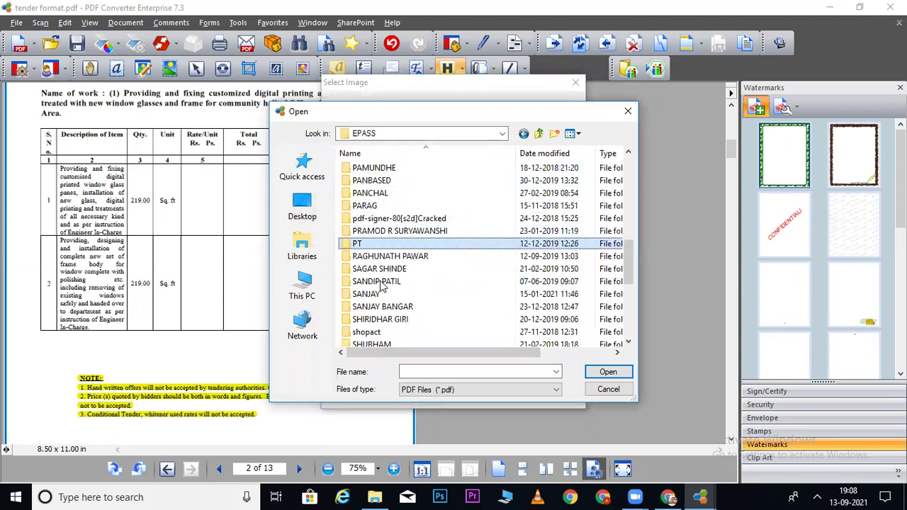
{"action": "key", "text": "p"}
{"action": "key", "text": "p"}
{"action": "key", "text": "Down"}
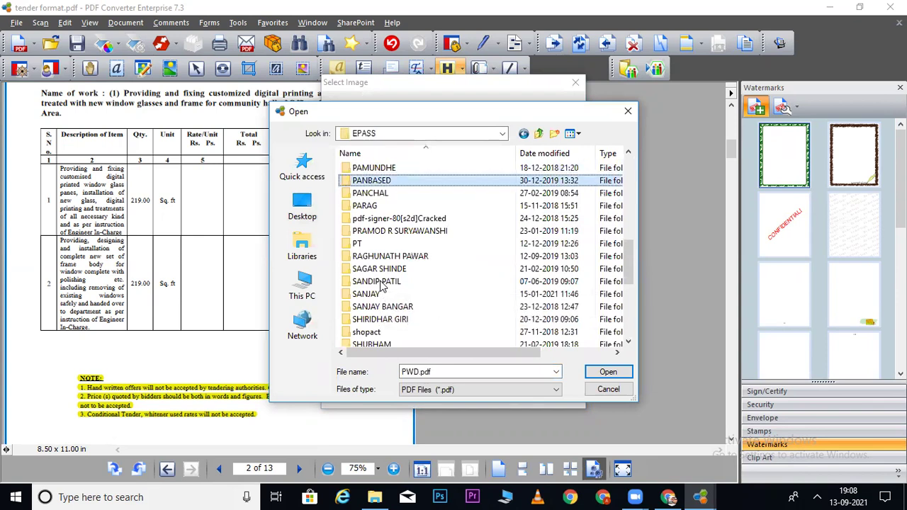
Open MYDOC > SHOPACT, show All Files, and load SIGN.jpg
{"action": "mouse_move", "coordinate": [630, 268]}
{"action": "left_mouse_down"}
{"action": "mouse_move", "coordinate": [632, 311]}
{"action": "mouse_move", "coordinate": [625, 252]}
{"action": "left_mouse_up"}
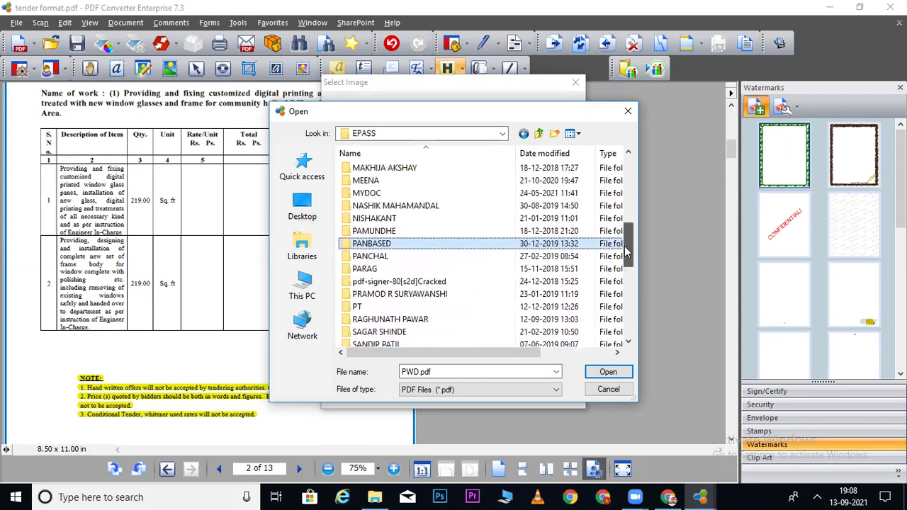
{"action": "double_click", "coordinate": [366, 194]}
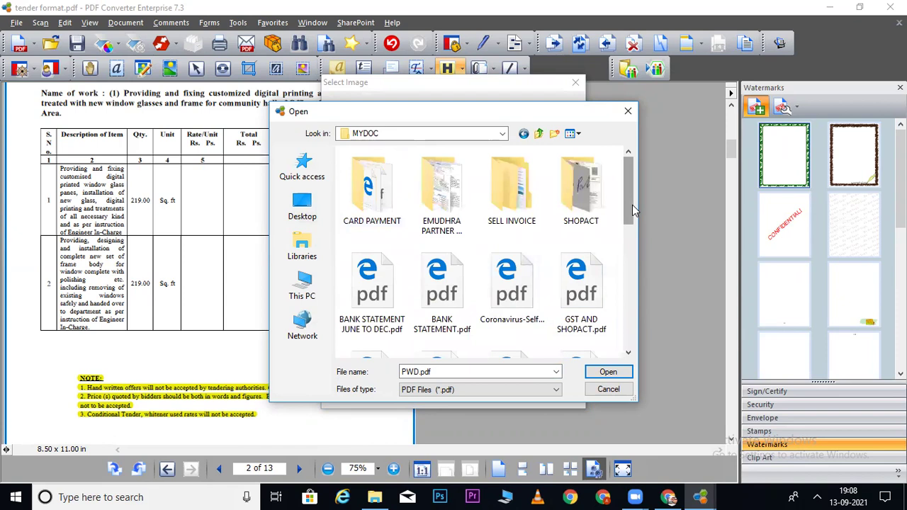
{"action": "left_click_drag", "start_coordinate": [632, 205], "coordinate": [631, 206]}
{"action": "double_click", "coordinate": [581, 183]}
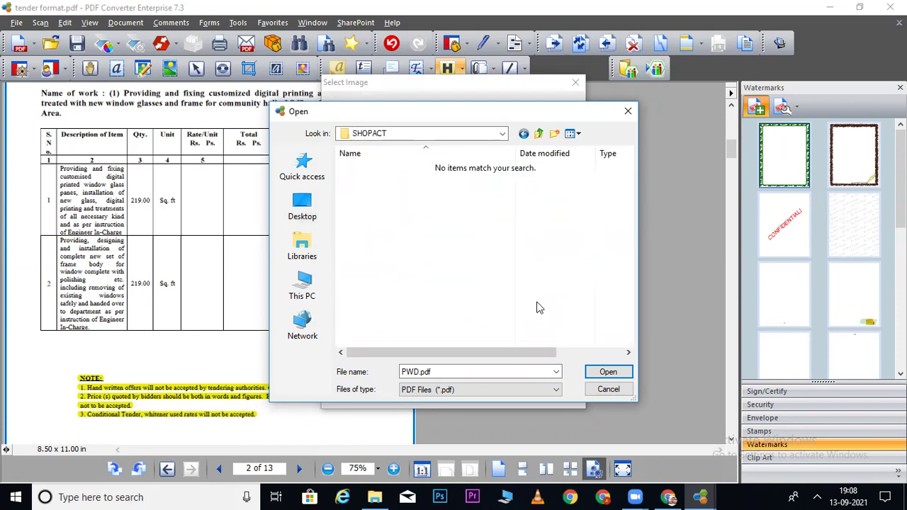
{"action": "left_click", "coordinate": [461, 389]}
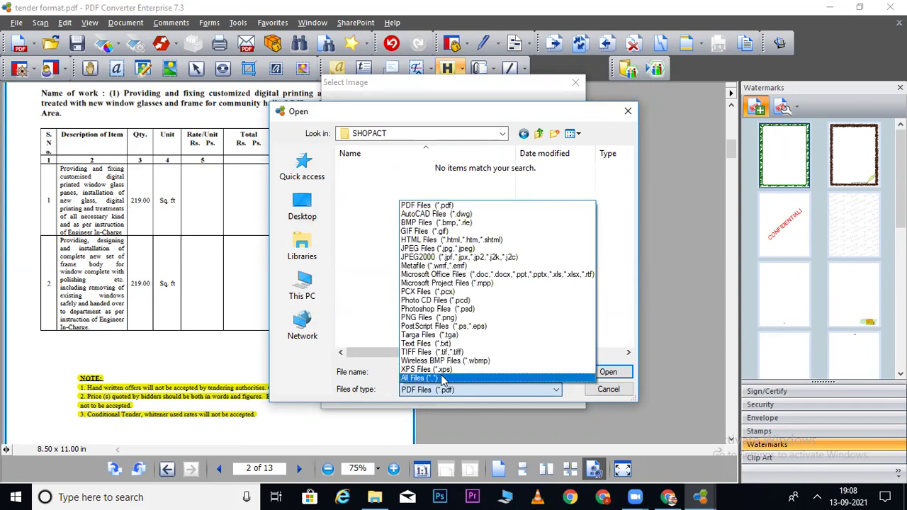
{"action": "left_click", "coordinate": [442, 374]}
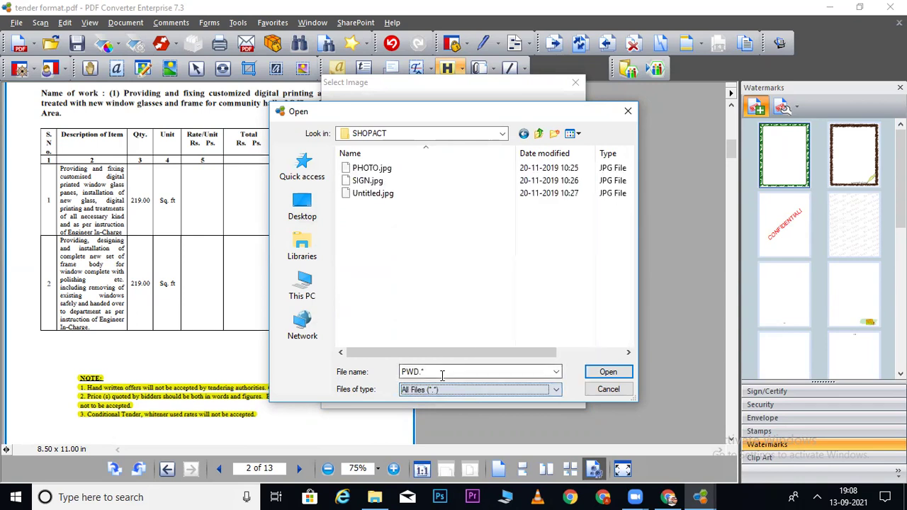
{"action": "left_click", "coordinate": [379, 185]}
{"action": "left_click", "coordinate": [608, 371]}
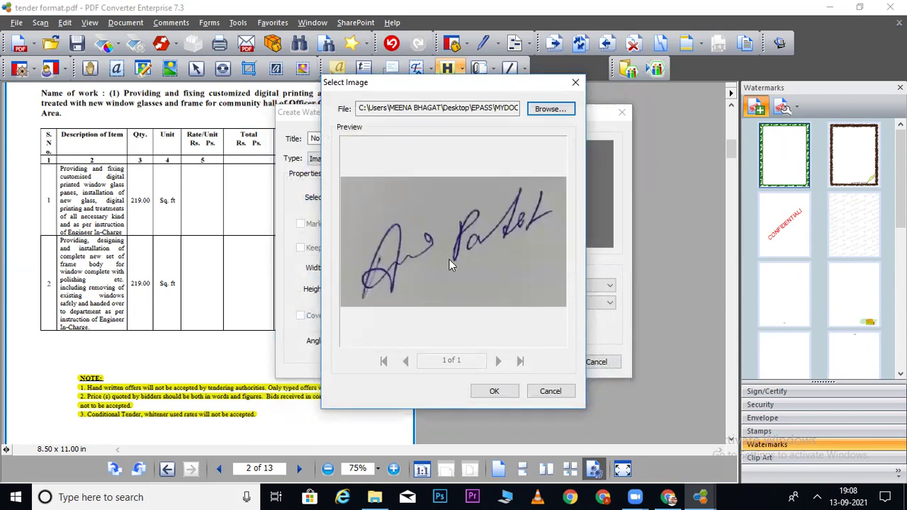
Anchor the signature image watermark at Right-Bottom and save it
{"action": "left_click", "coordinate": [496, 392]}
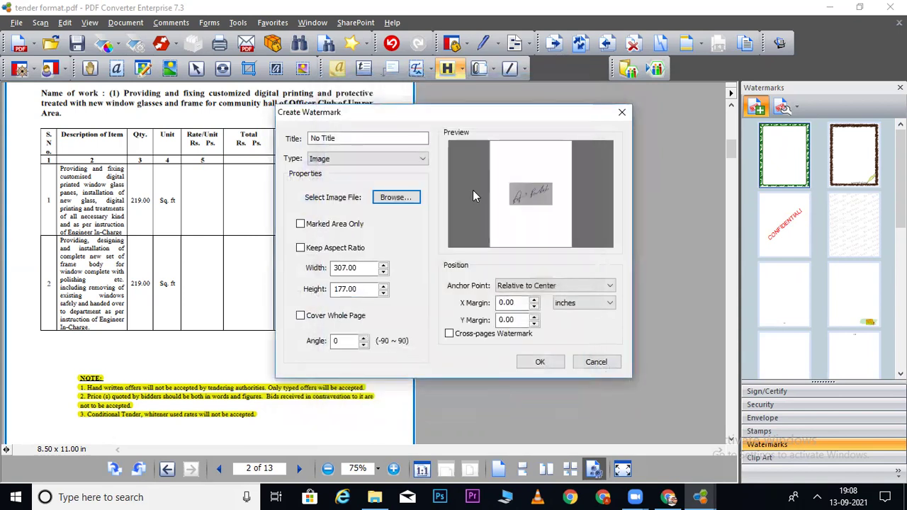
{"action": "left_click", "coordinate": [532, 289]}
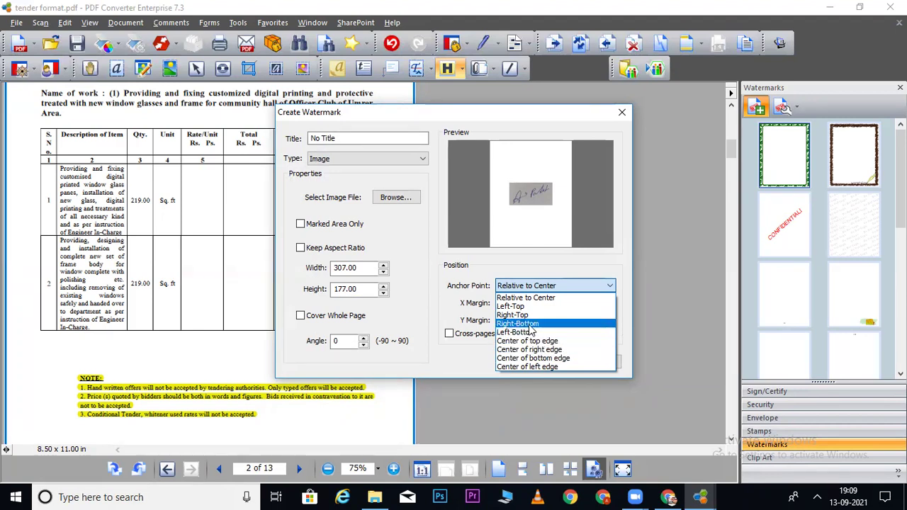
{"action": "left_click", "coordinate": [530, 326]}
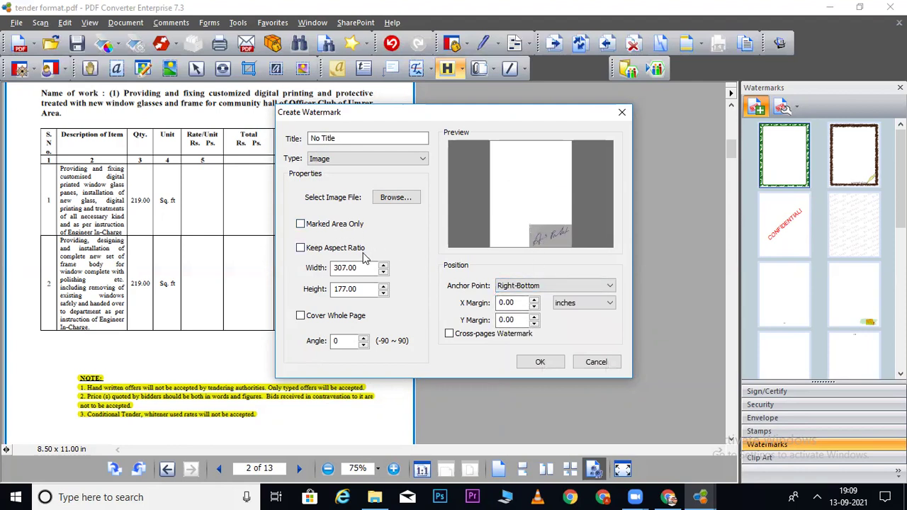
{"action": "left_click", "coordinate": [540, 362]}
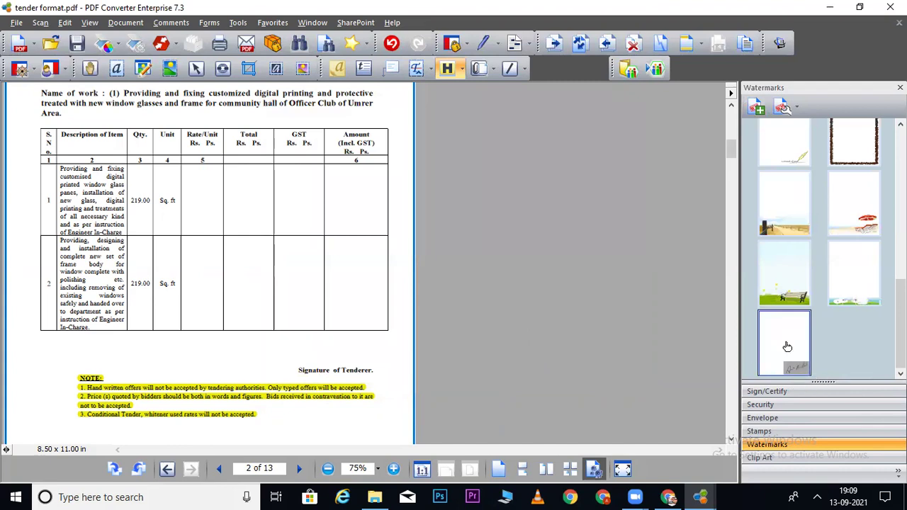
Apply the signature watermark to all pages at 55 opacity
{"action": "double_click", "coordinate": [786, 347]}
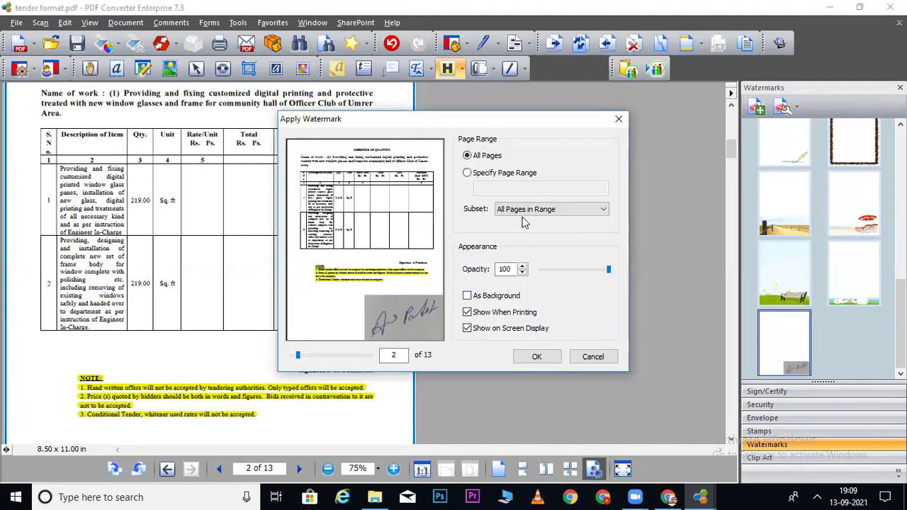
{"action": "left_click_drag", "start_coordinate": [608, 270], "coordinate": [571, 277]}
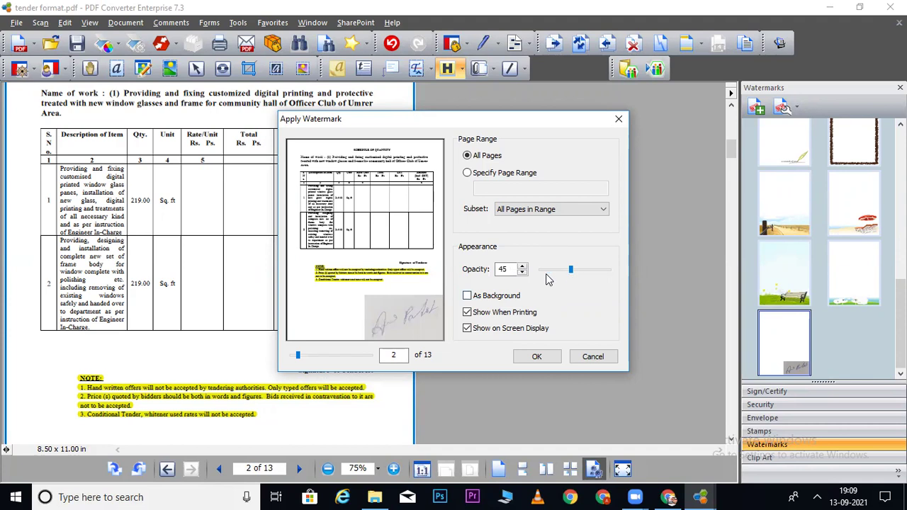
{"action": "mouse_move", "coordinate": [573, 277]}
{"action": "left_mouse_down"}
{"action": "mouse_move", "coordinate": [543, 274]}
{"action": "mouse_move", "coordinate": [579, 275]}
{"action": "left_mouse_up"}
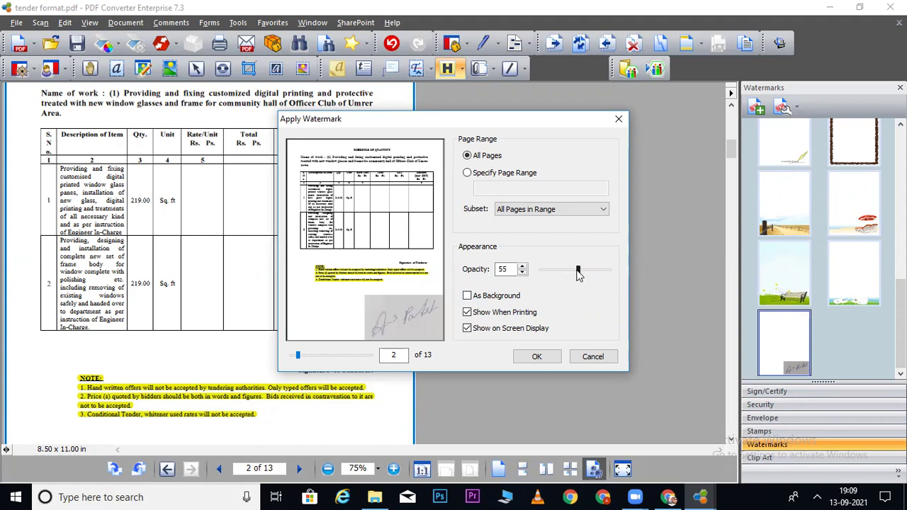
{"action": "left_click", "coordinate": [534, 358]}
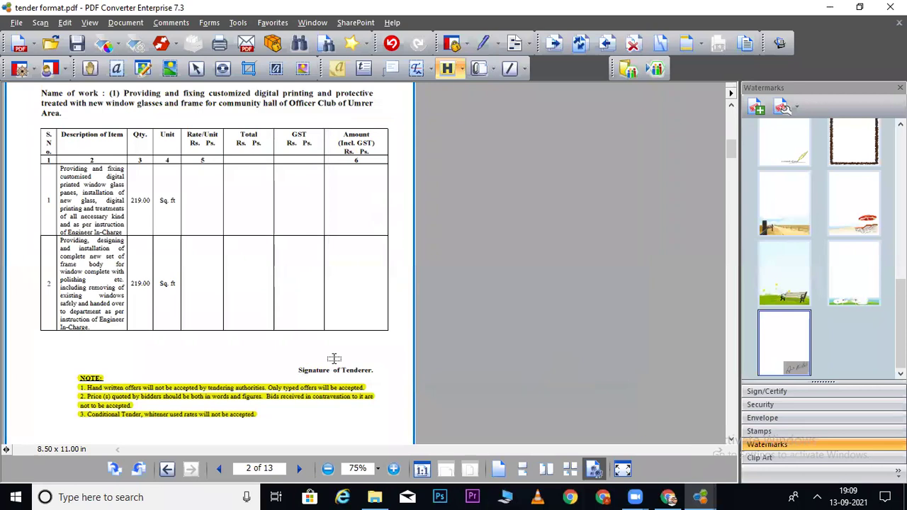
Scroll to the oversized signature watermark and undo it with Ctrl+Z
{"action": "scroll", "coordinate": [738, 152], "scroll_direction": "down", "scroll_amount": 3}
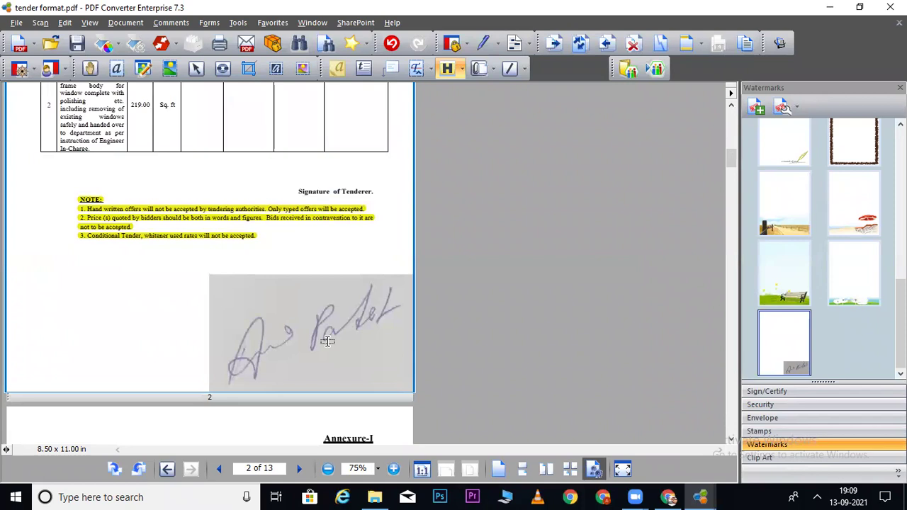
{"action": "key", "text": "ctrl+z"}
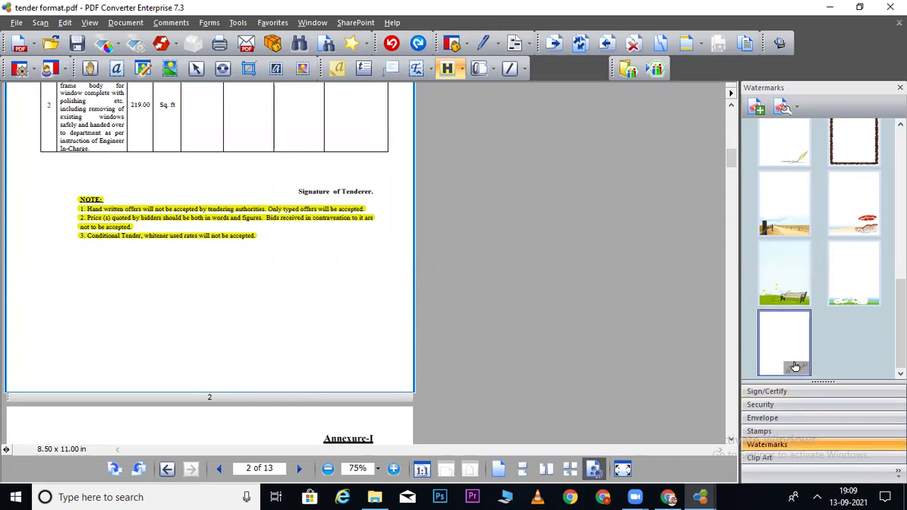
Open the signature watermark for editing and nudge its width down
{"action": "left_click", "coordinate": [781, 105]}
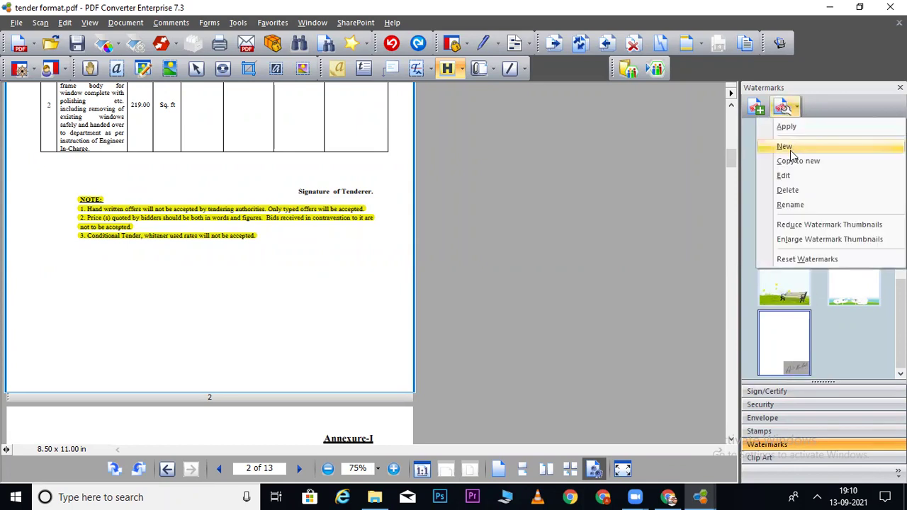
{"action": "left_click", "coordinate": [787, 176]}
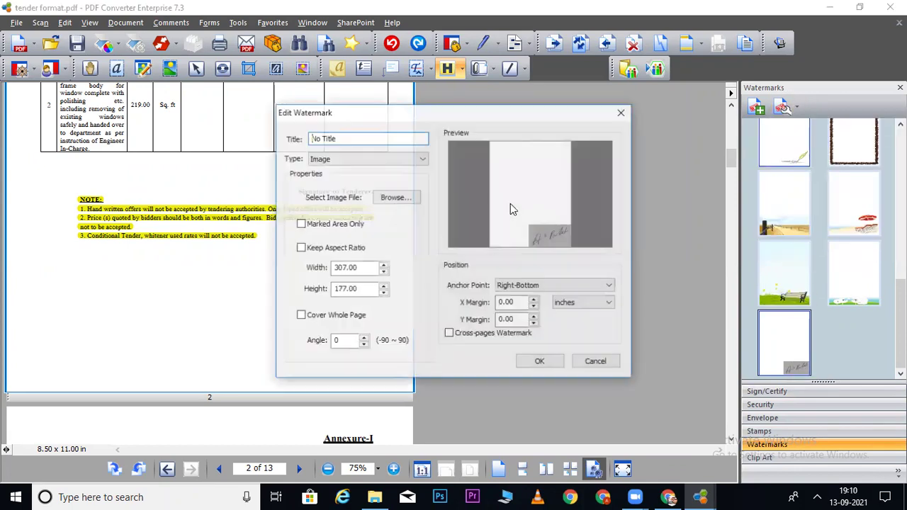
{"action": "left_click", "coordinate": [383, 273]}
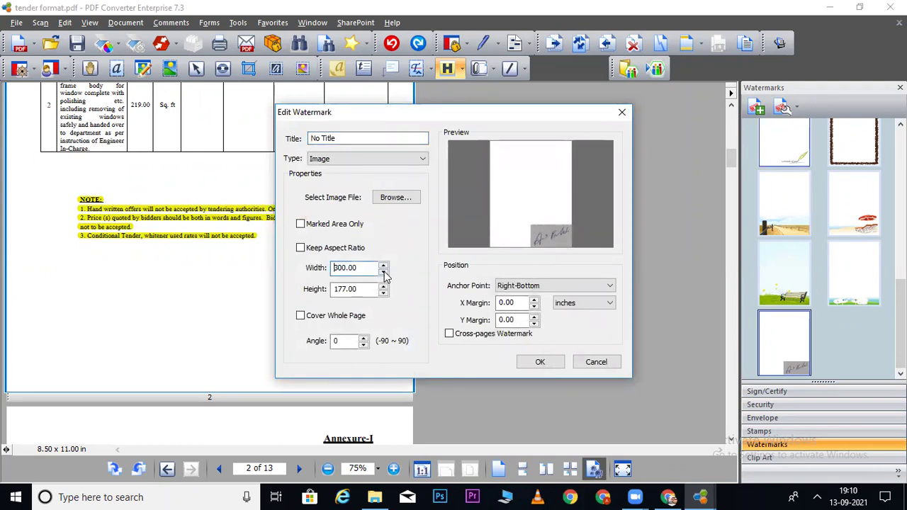
{"action": "left_click", "coordinate": [383, 273]}
{"action": "left_click", "coordinate": [383, 274]}
Tick Keep Aspect Ratio, set Width to 150, and save the watermark
{"action": "left_click", "coordinate": [300, 247]}
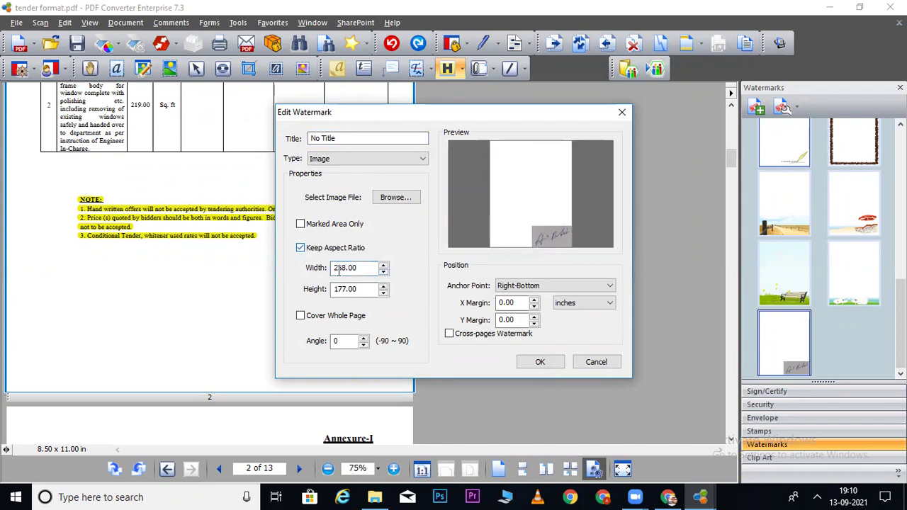
{"action": "left_click", "coordinate": [383, 276]}
{"action": "left_click", "coordinate": [383, 276]}
{"action": "left_click", "coordinate": [383, 276]}
{"action": "left_click", "coordinate": [383, 277]}
{"action": "double_click", "coordinate": [359, 273]}
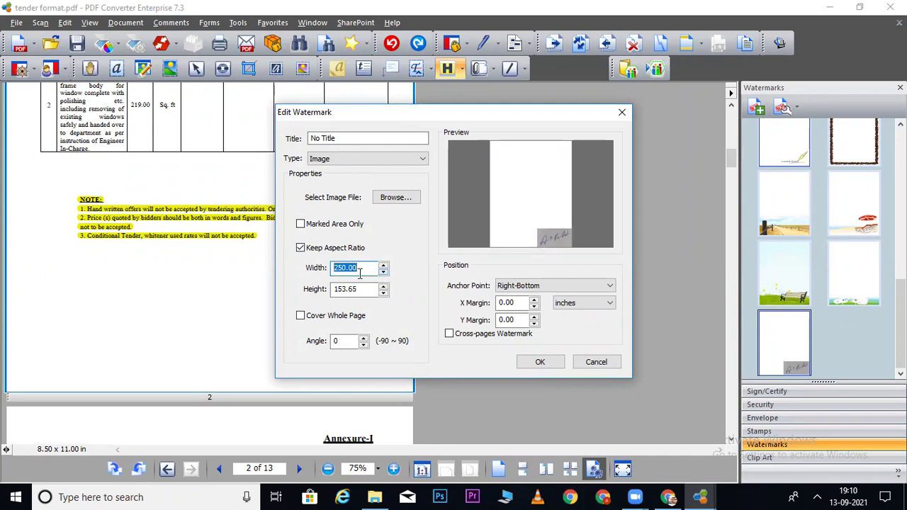
{"action": "left_click_drag", "start_coordinate": [347, 267], "coordinate": [329, 274]}
{"action": "type", "text": "150"}
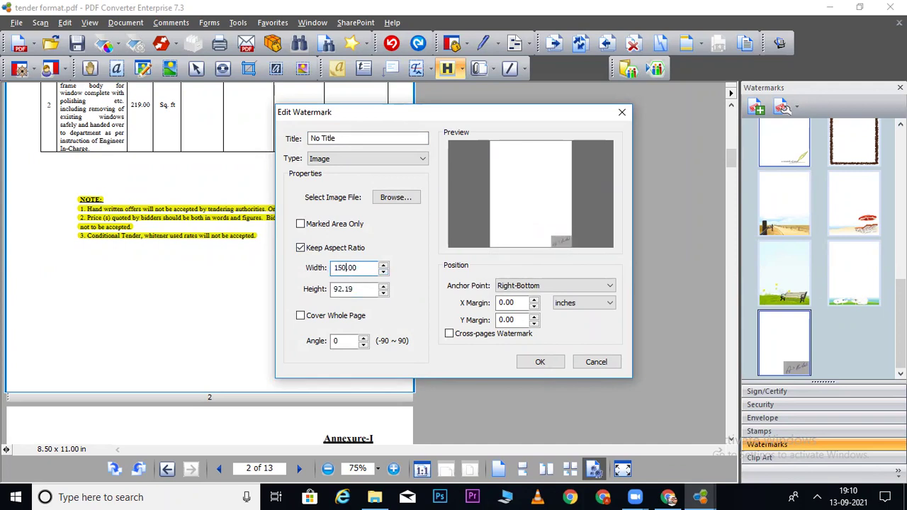
{"action": "left_click", "coordinate": [540, 363]}
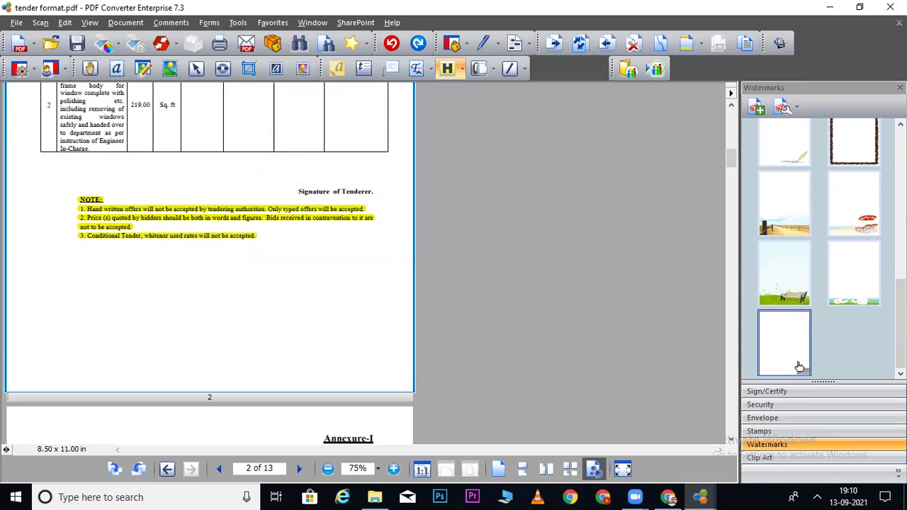
Apply the resized signature watermark to all pages
{"action": "left_click", "coordinate": [787, 106]}
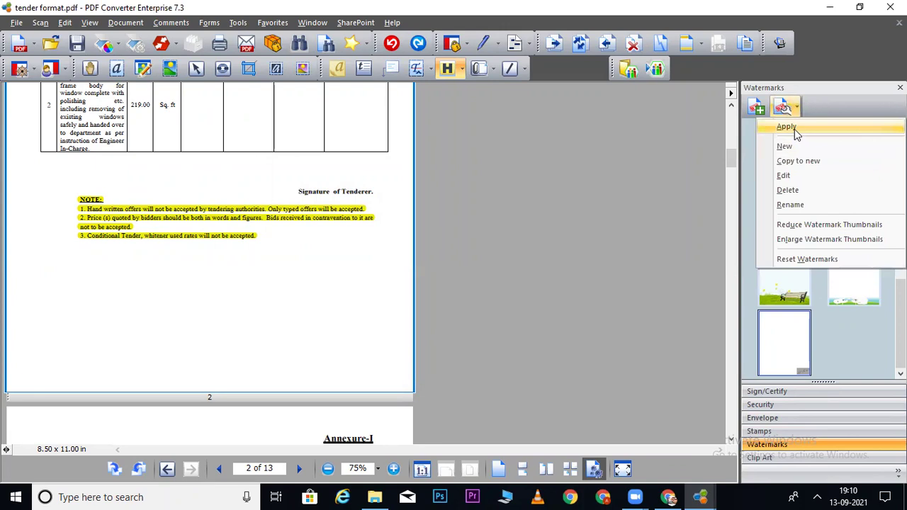
{"action": "left_click", "coordinate": [793, 129]}
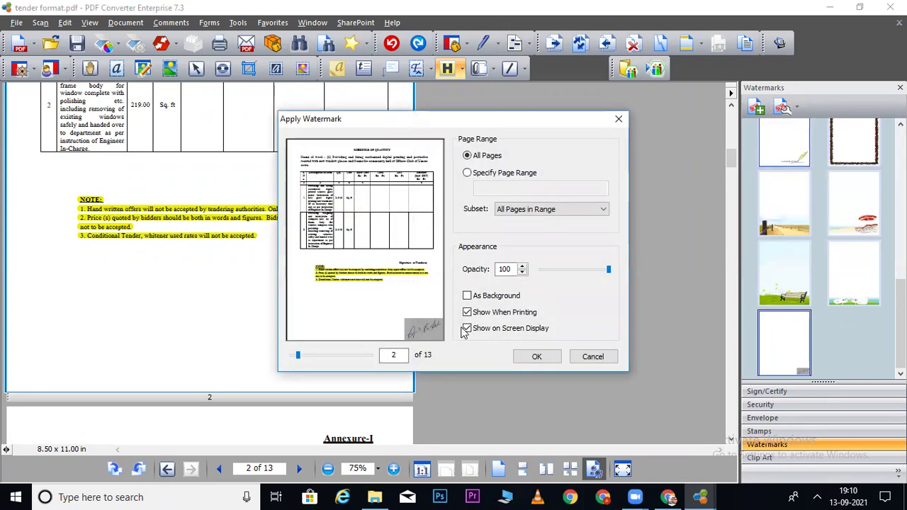
{"action": "left_click", "coordinate": [528, 359]}
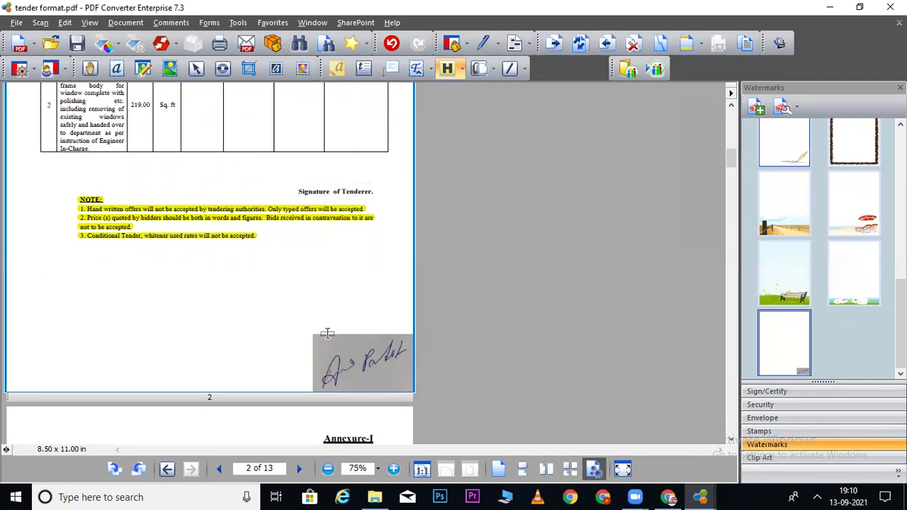
{"action": "left_click", "coordinate": [790, 112]}
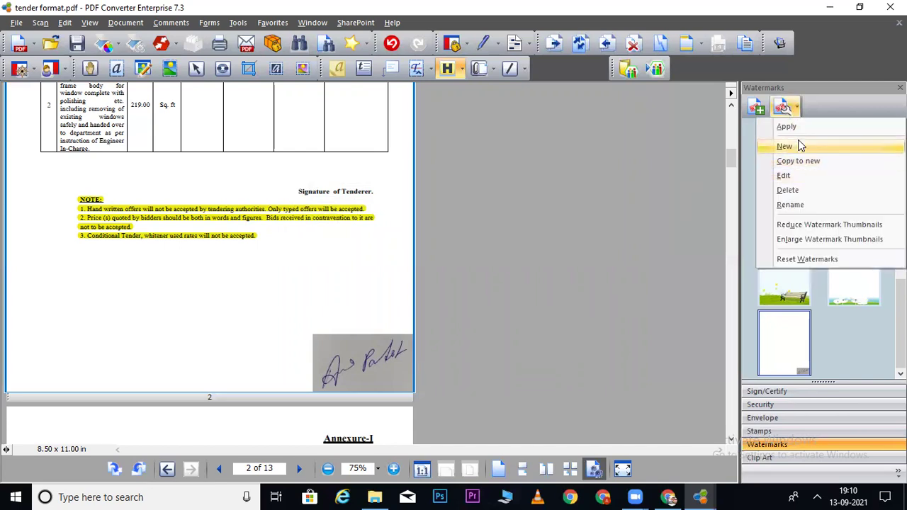
{"action": "left_click", "coordinate": [786, 177]}
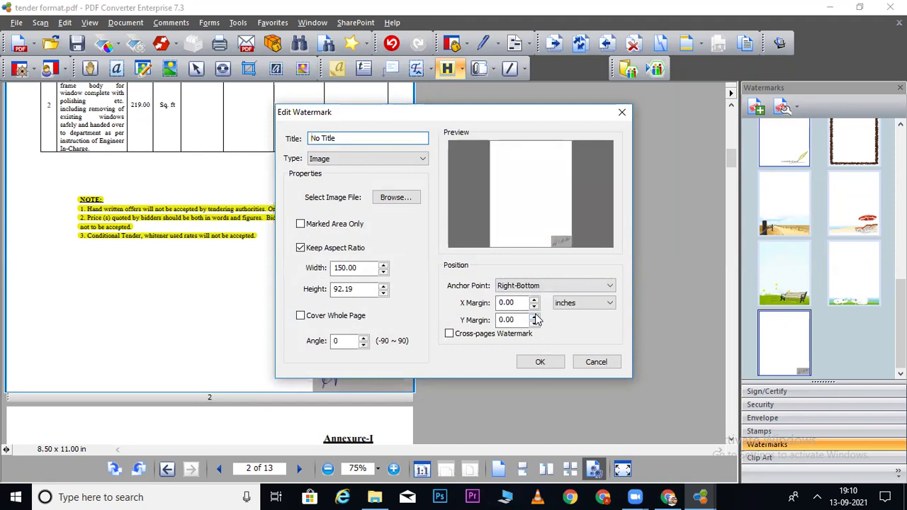
{"action": "left_click", "coordinate": [592, 362]}
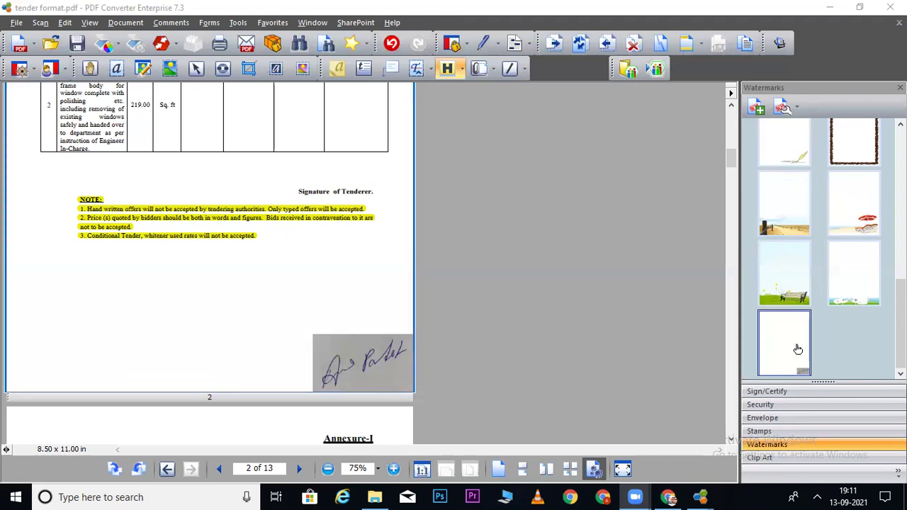
{"action": "left_click", "coordinate": [789, 107]}
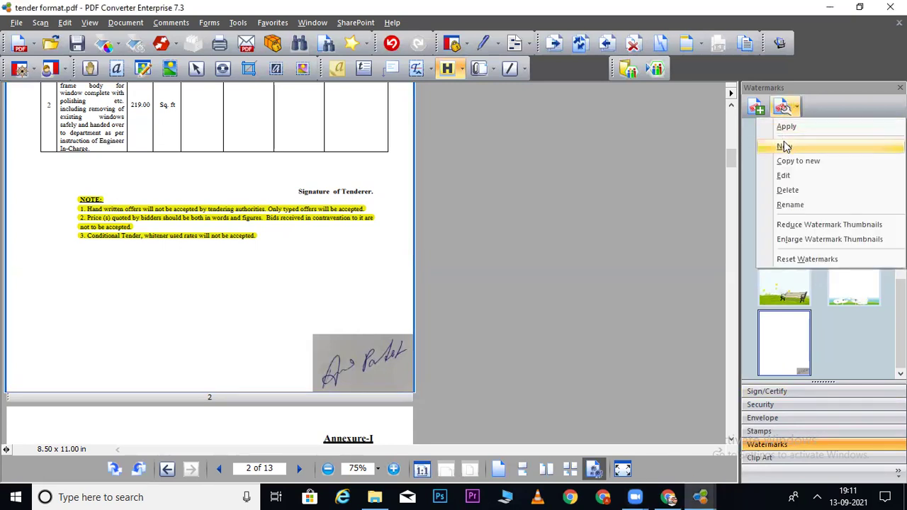
{"action": "left_click", "coordinate": [784, 147]}
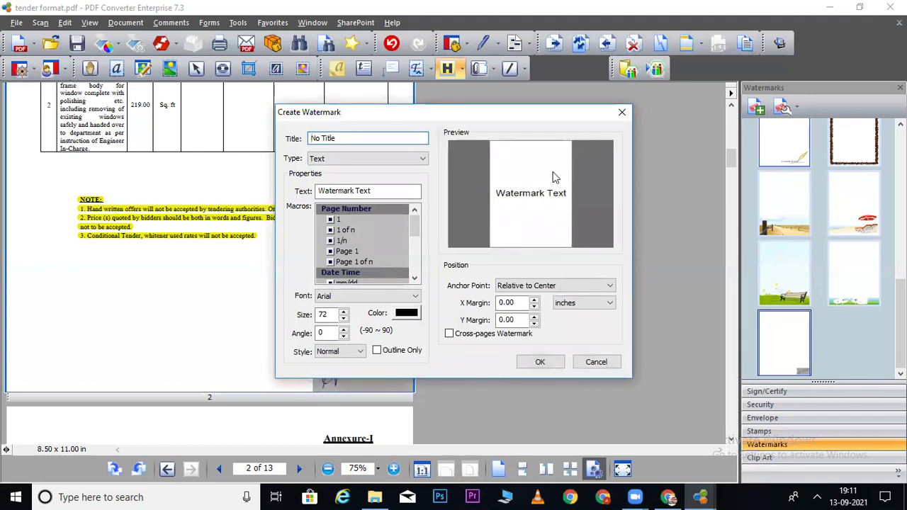
{"action": "left_click", "coordinate": [621, 112]}
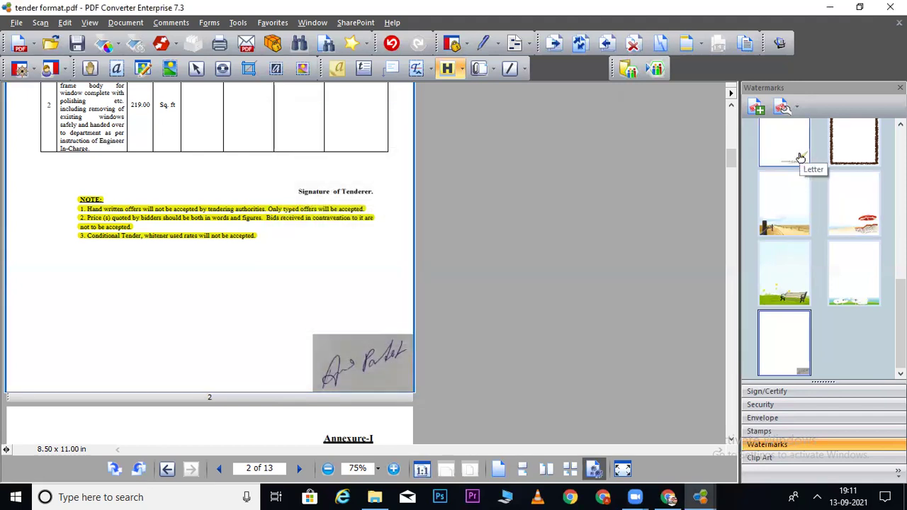
Preview and cancel the Letter watermark, then close tender format.pdf without saving the changes
{"action": "left_click", "coordinate": [796, 161]}
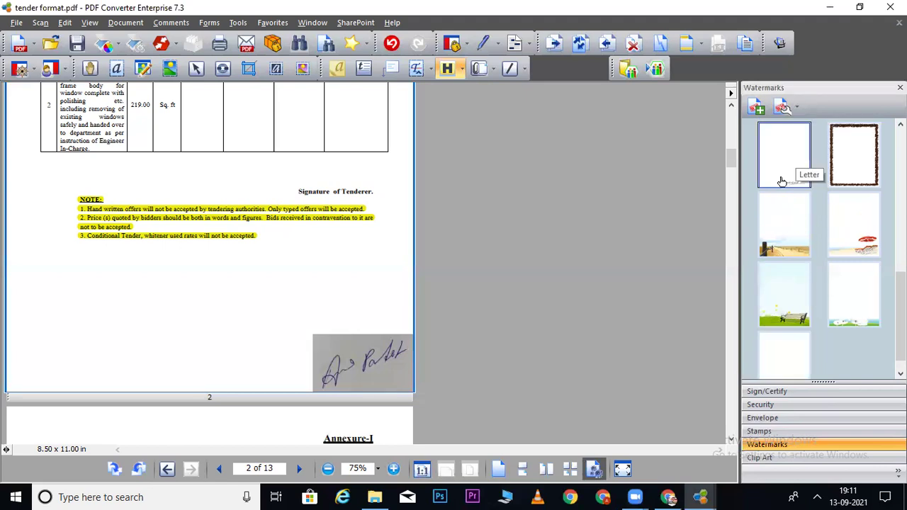
{"action": "double_click", "coordinate": [796, 160]}
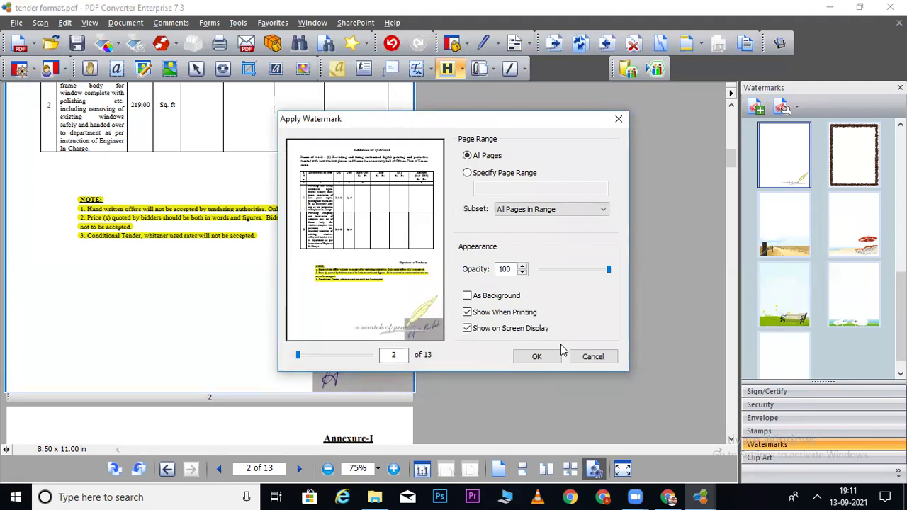
{"action": "left_click", "coordinate": [593, 356]}
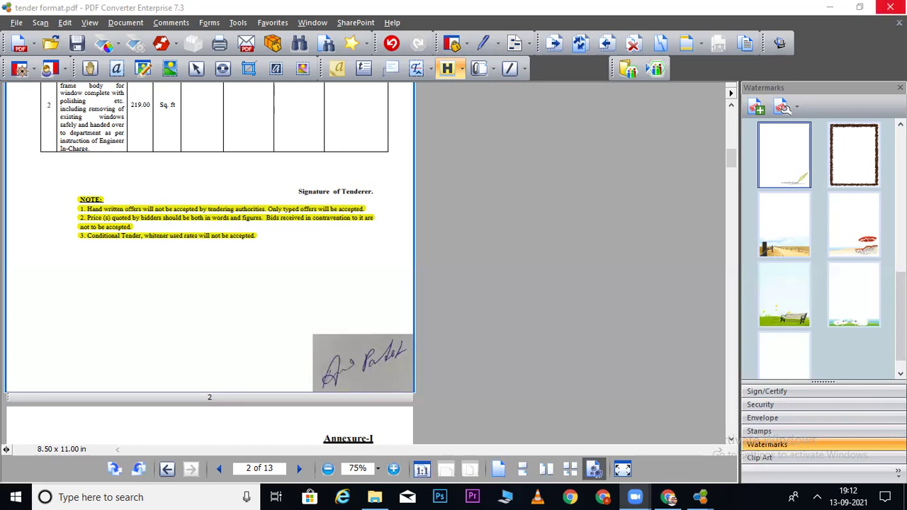
{"action": "left_click", "coordinate": [883, 12]}
{"action": "left_click", "coordinate": [529, 275]}
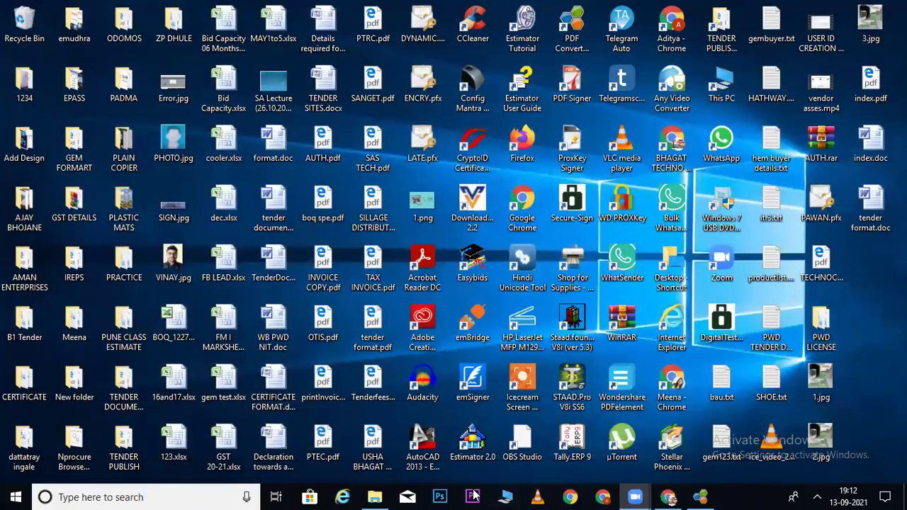